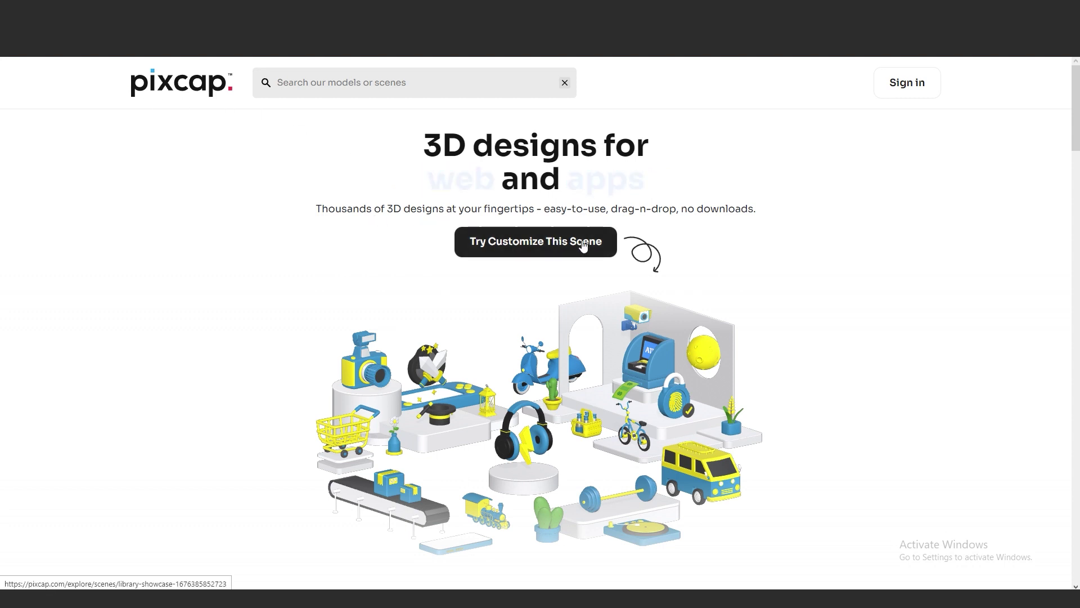
Step: Look through the Pixcap home page, including the template models and the export section
scroll(713, 349, down, 6)
scroll(714, 354, down, 2)
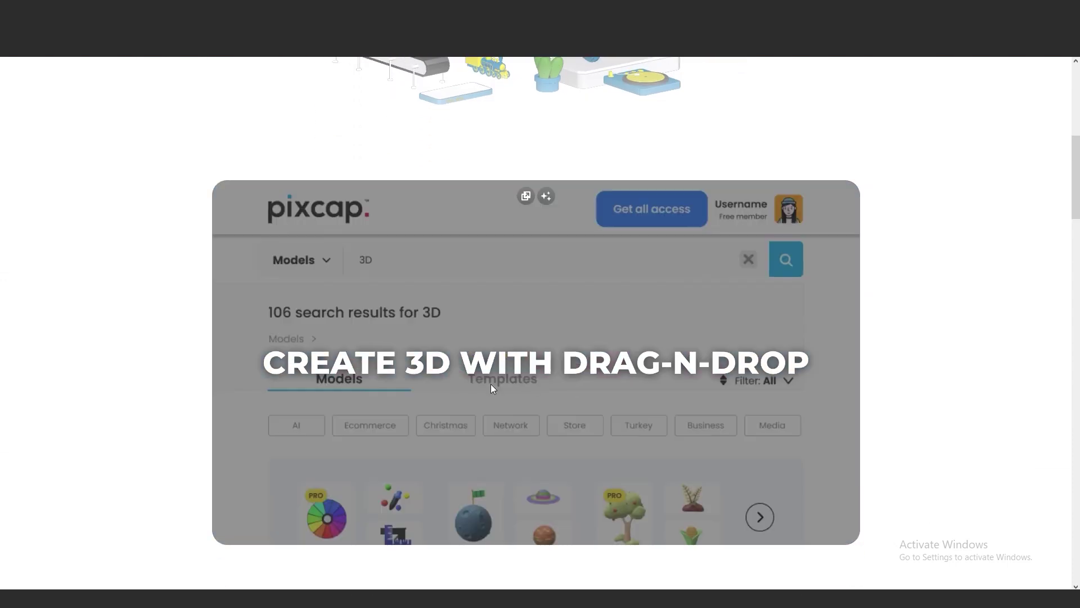
scroll(838, 365, down, 6)
scroll(838, 365, down, 2)
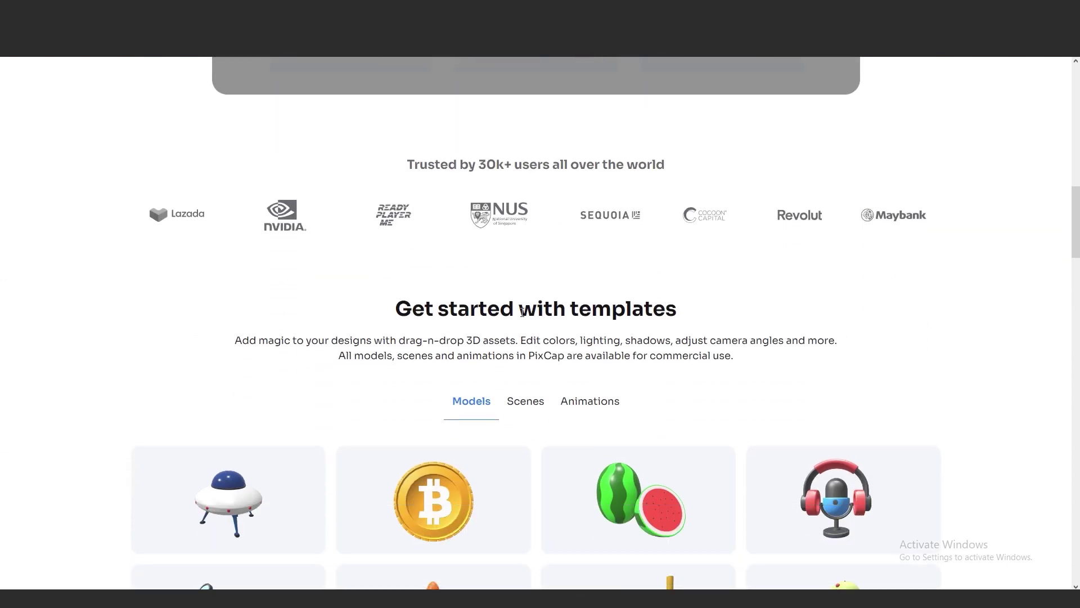
scroll(875, 306, down, 5)
scroll(876, 304, down, 4)
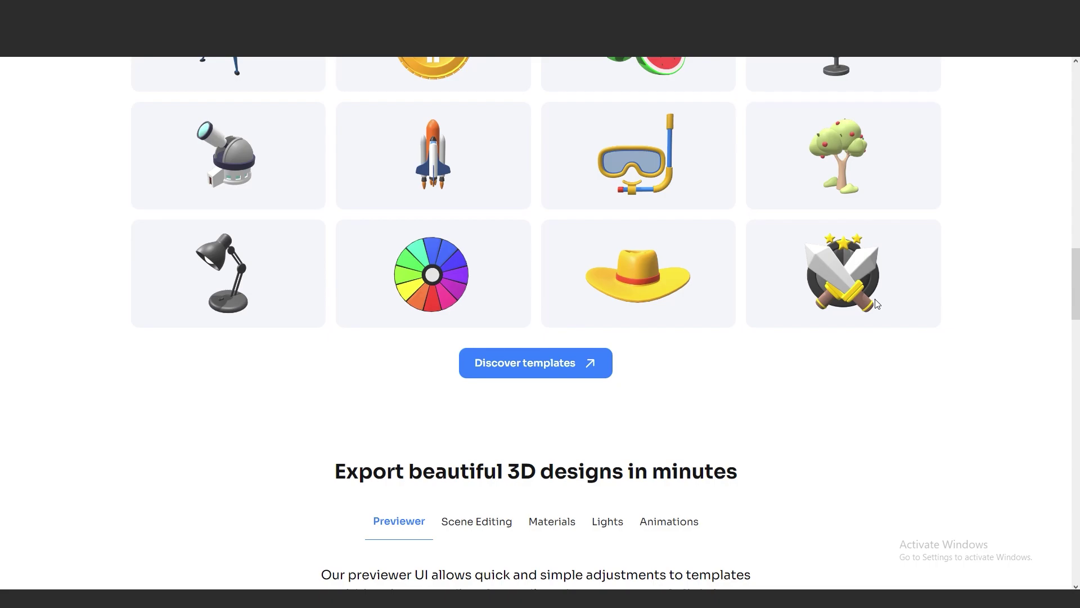
scroll(875, 303, up, 18)
scroll(876, 304, up, 5)
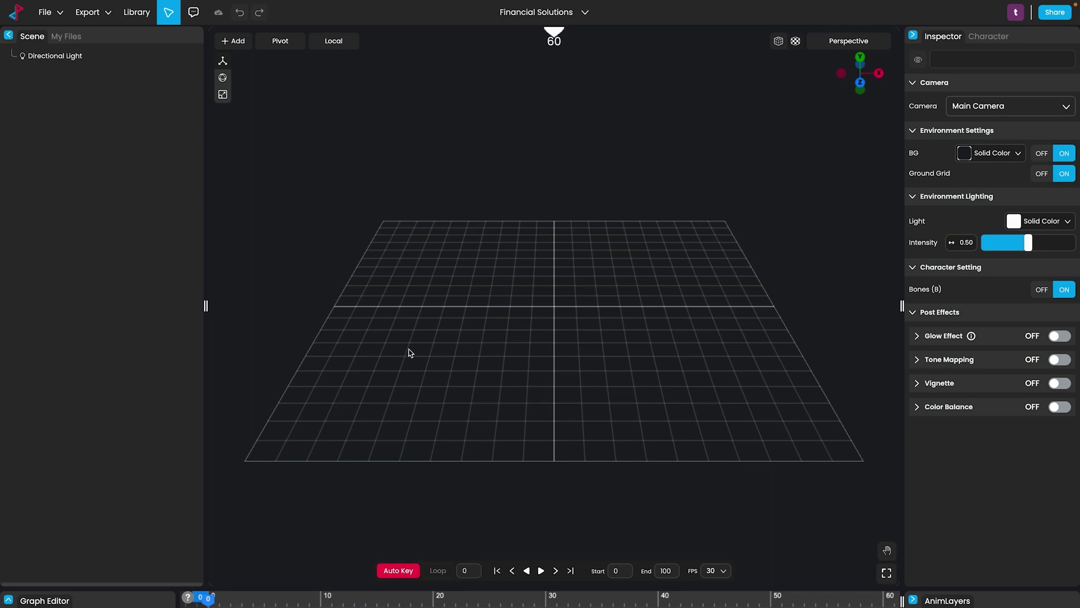
Step: Search the library for "bank" and insert the Bank Building model into the scene
click(136, 12)
text(bank)
click(478, 470)
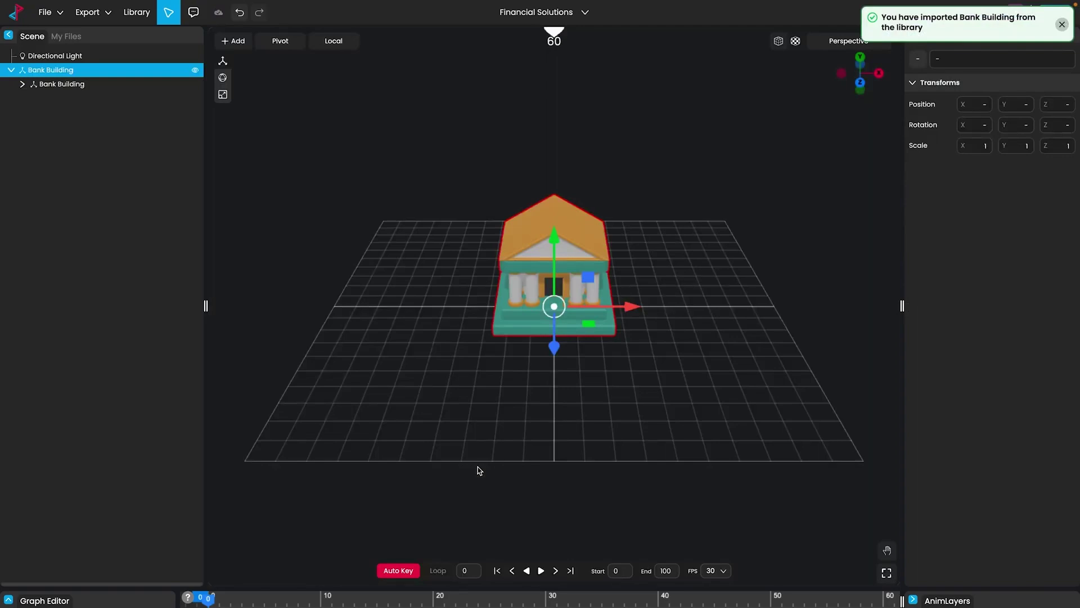
drag(381, 424, 374, 374)
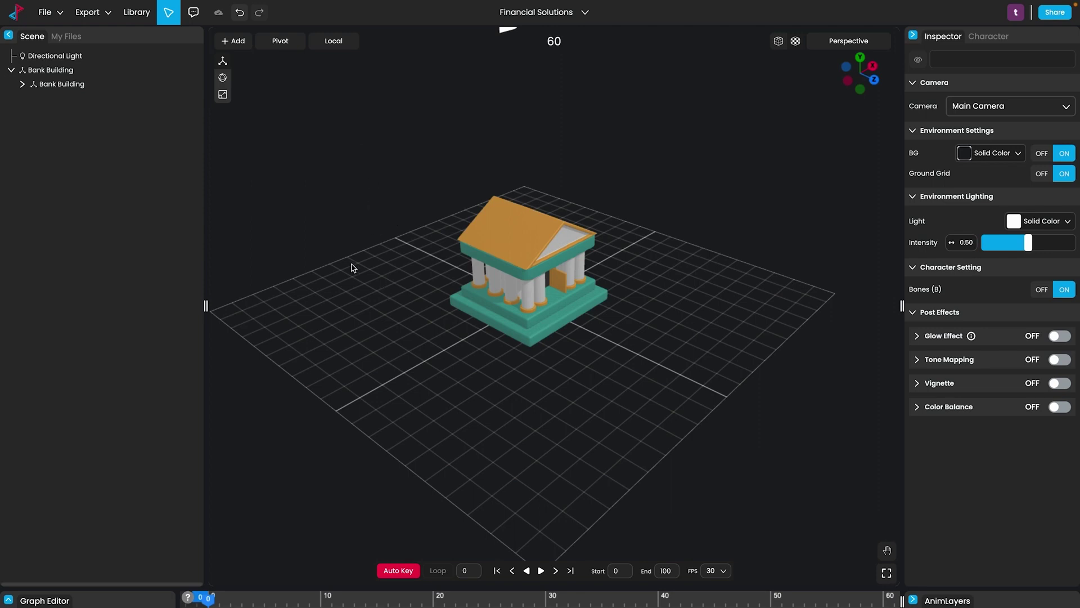
Step: Add a plane as the ground for the bank building, scaled to about 72.31 in X and 33.14 in Z
click(233, 41)
click(242, 181)
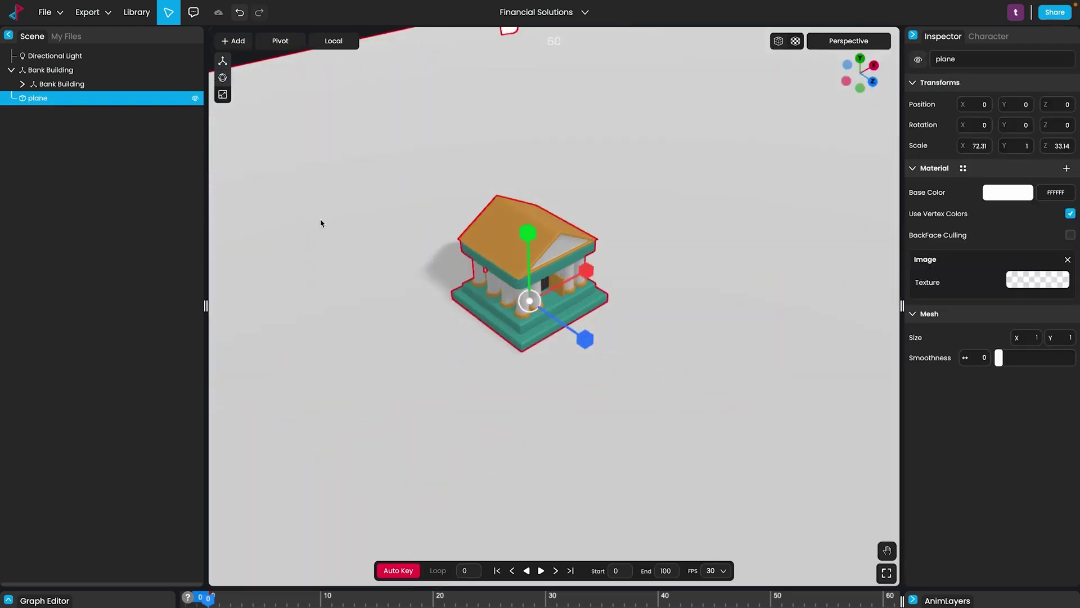
click(400, 410)
Step: Pick a new base color for the bank's roof part, Bank Base 2, and add a Basic Color layer to its material
click(494, 236)
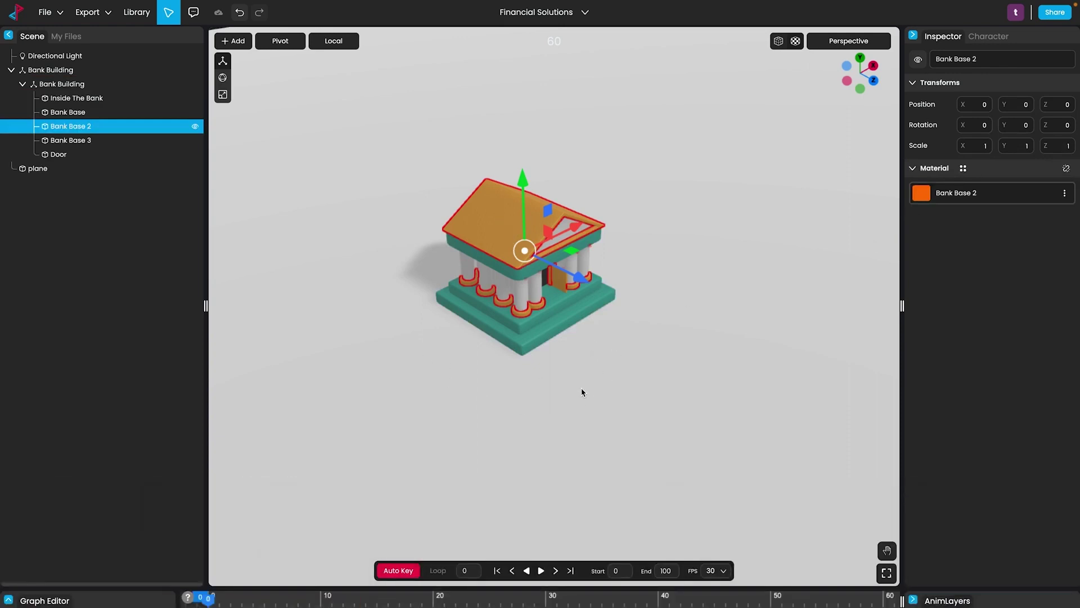
click(1044, 193)
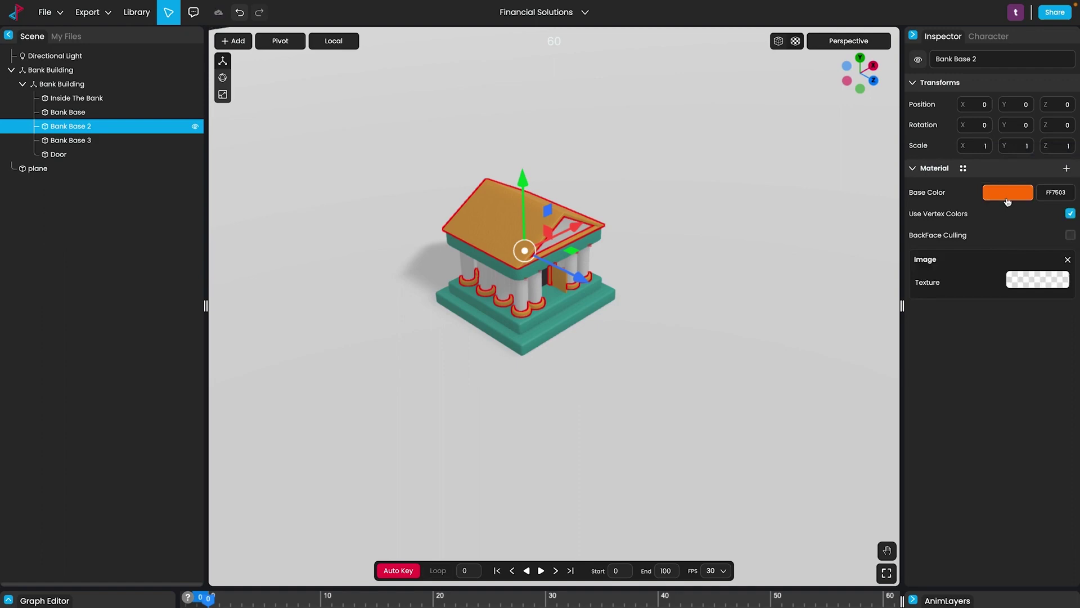
click(1007, 191)
click(858, 188)
click(1066, 168)
text(Basic Color)
click(572, 332)
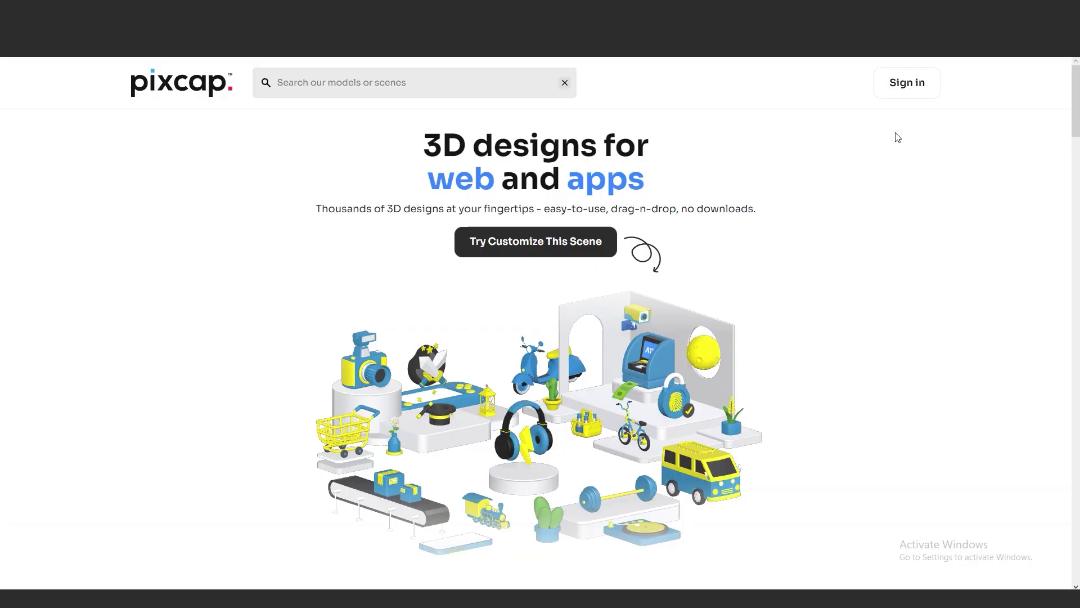
Step: Sign in to Pixcap with the Gmail account and create a new project in My projects
click(905, 82)
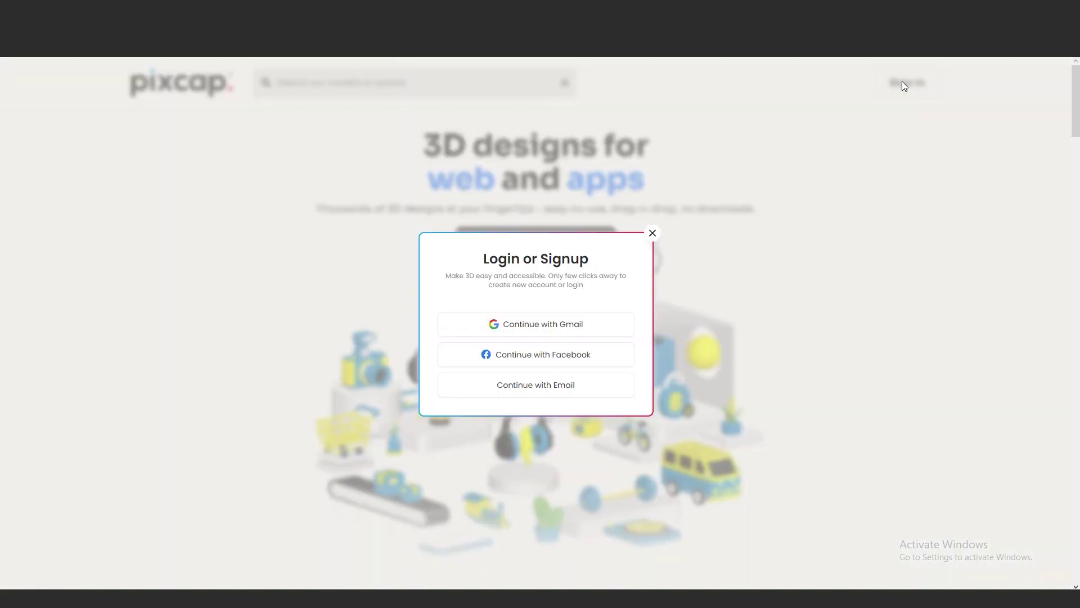
click(574, 329)
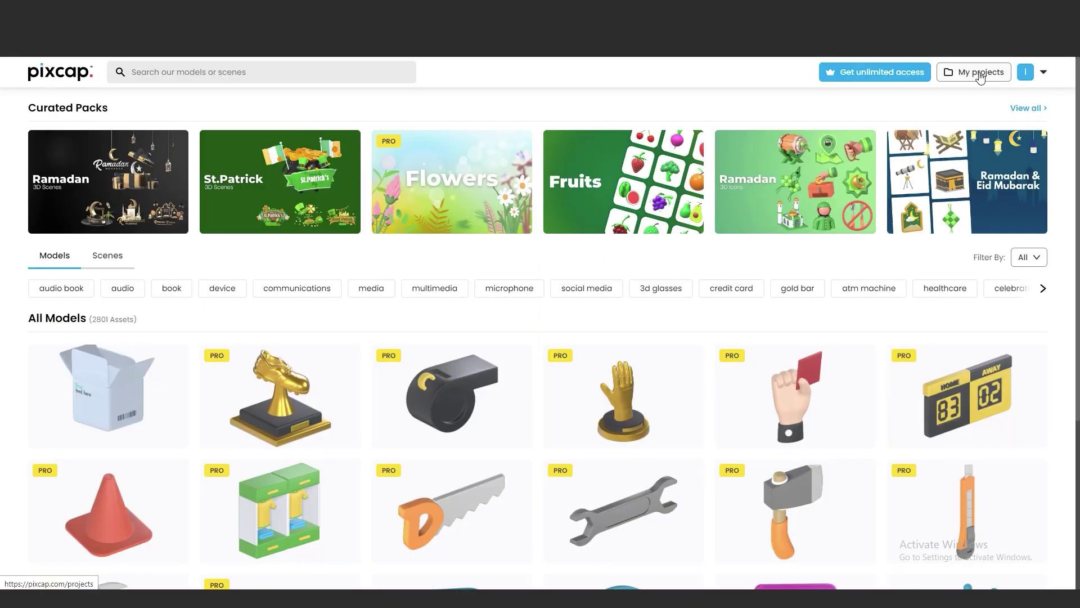
click(979, 76)
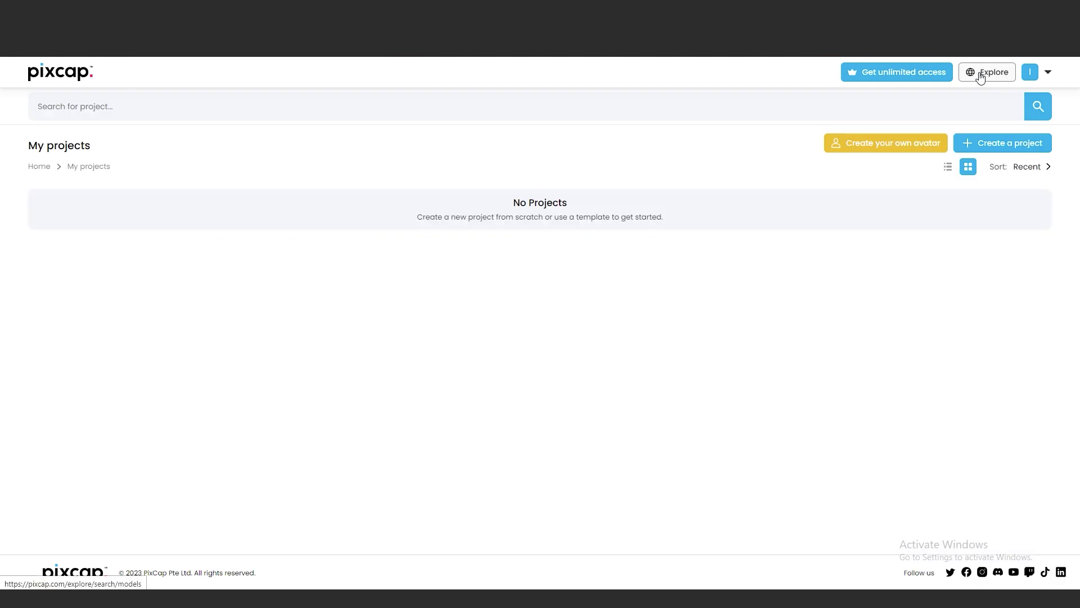
click(977, 144)
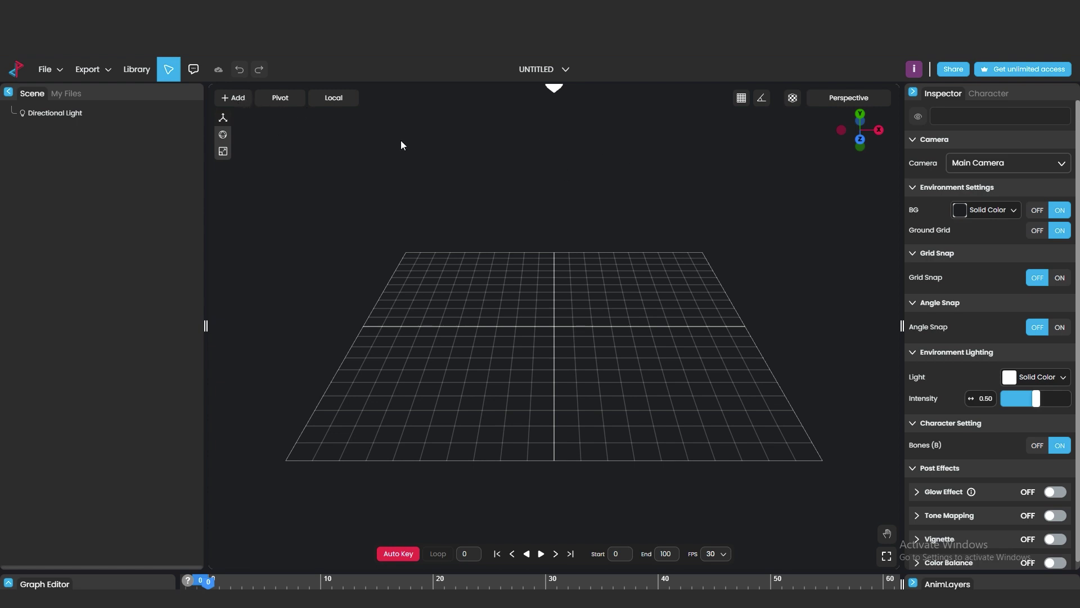
Step: Add a 3D text object and raise it to about 1.15 on the Y axis so it stands above the grid
click(236, 99)
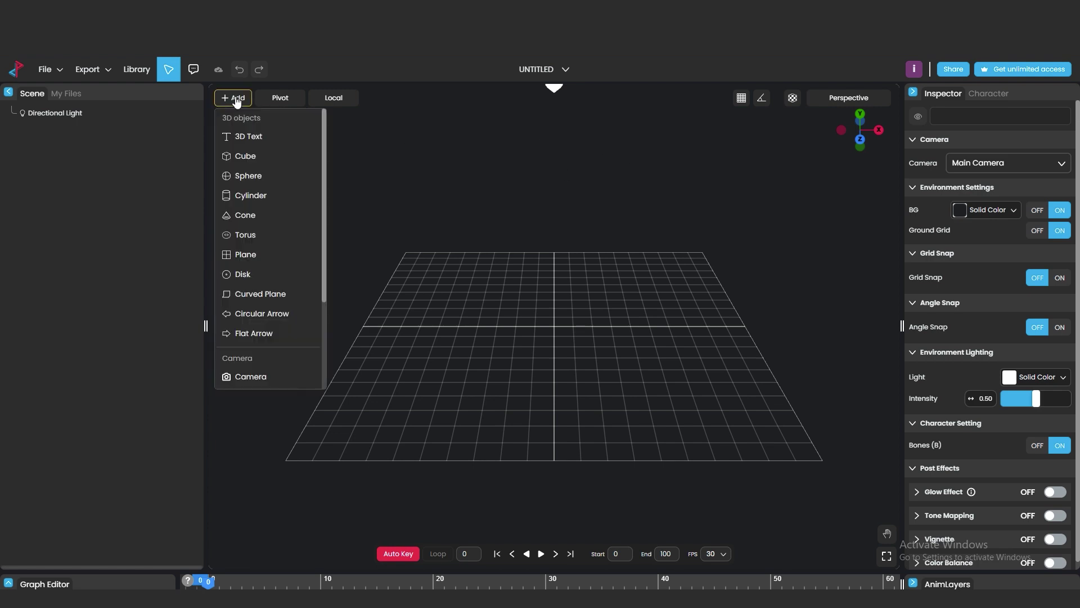
click(251, 139)
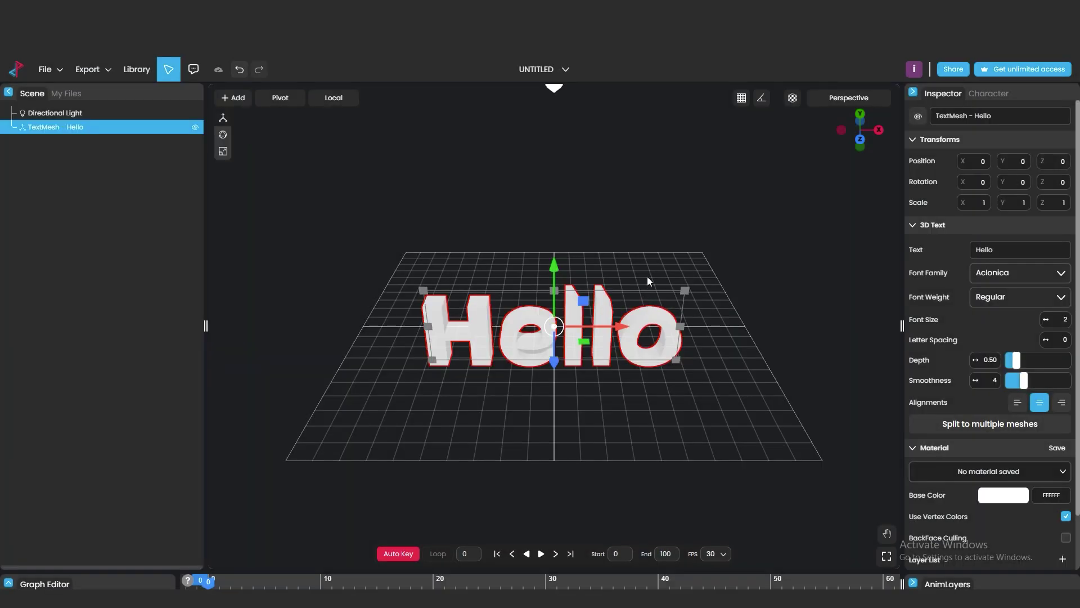
mouse_move(647, 276)
mouse_down()
mouse_move(637, 253)
mouse_move(652, 257)
mouse_up()
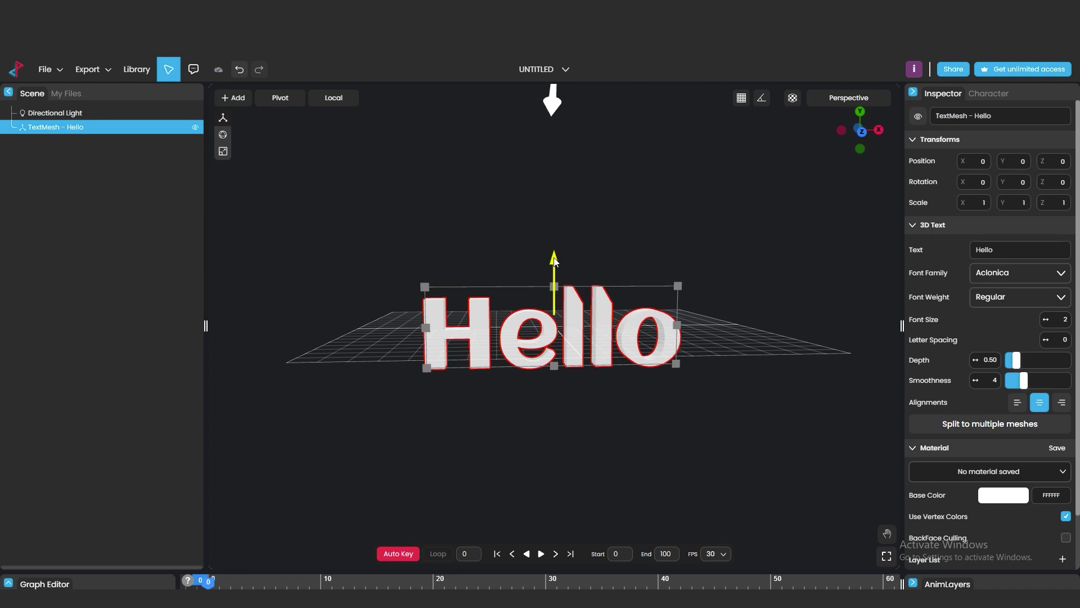
drag(555, 260, 566, 218)
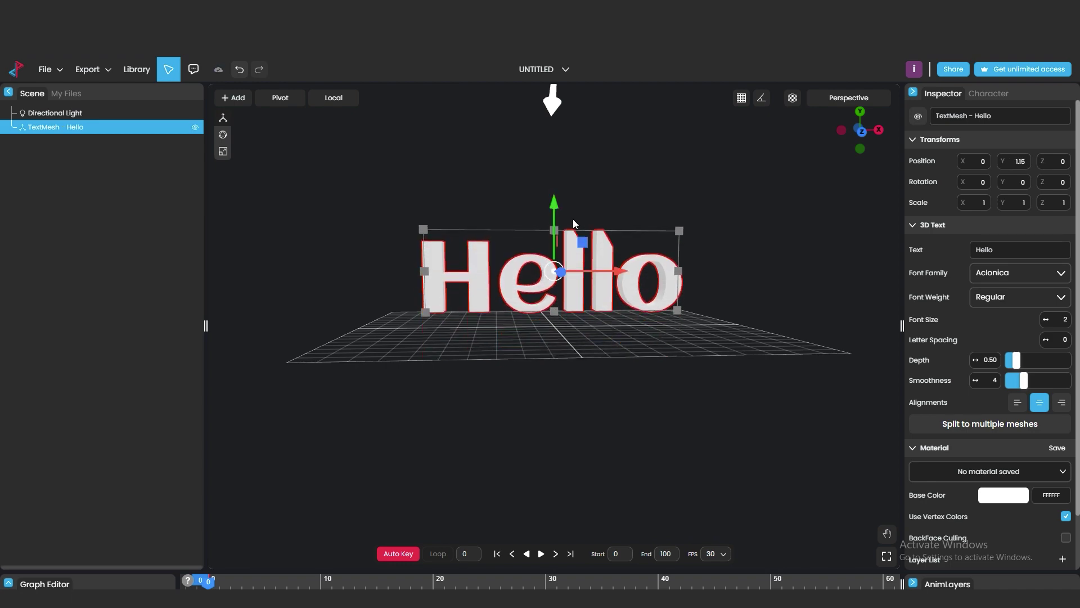
scroll(573, 218, up, 5)
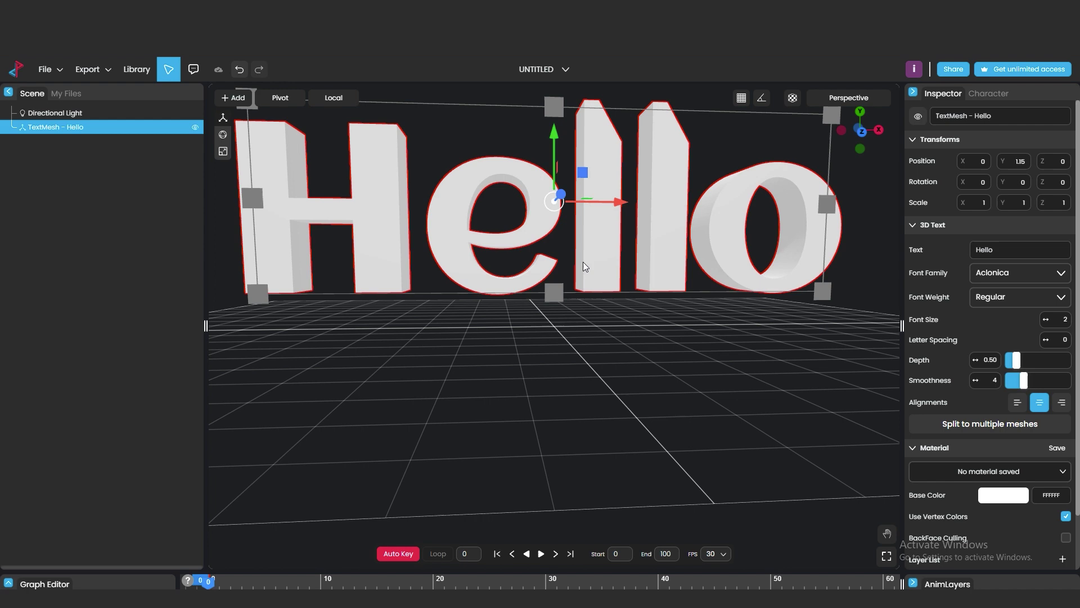
scroll(583, 261, down, 3)
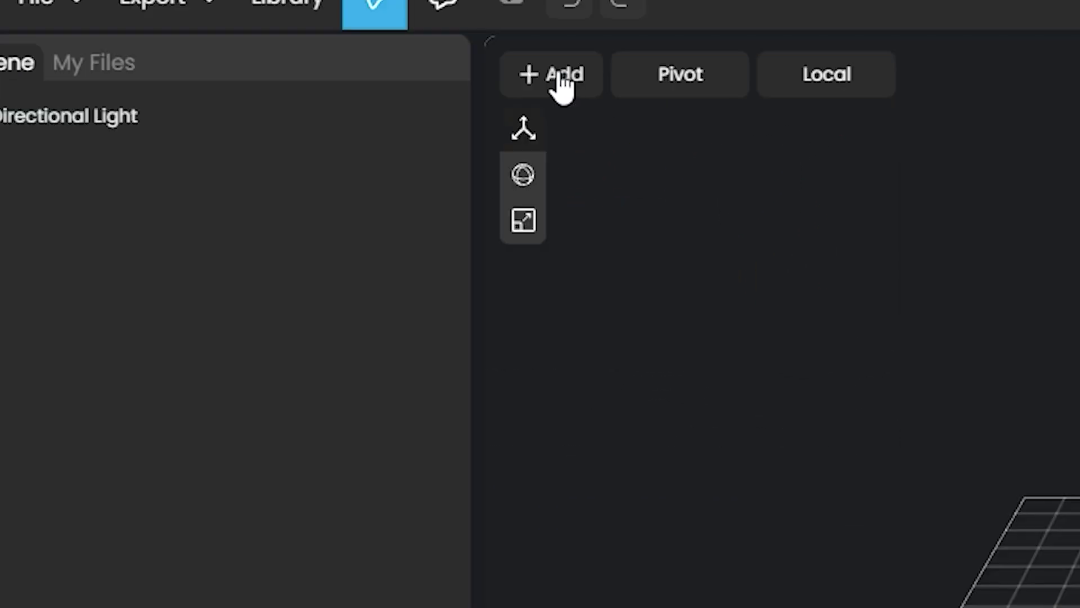
click(235, 100)
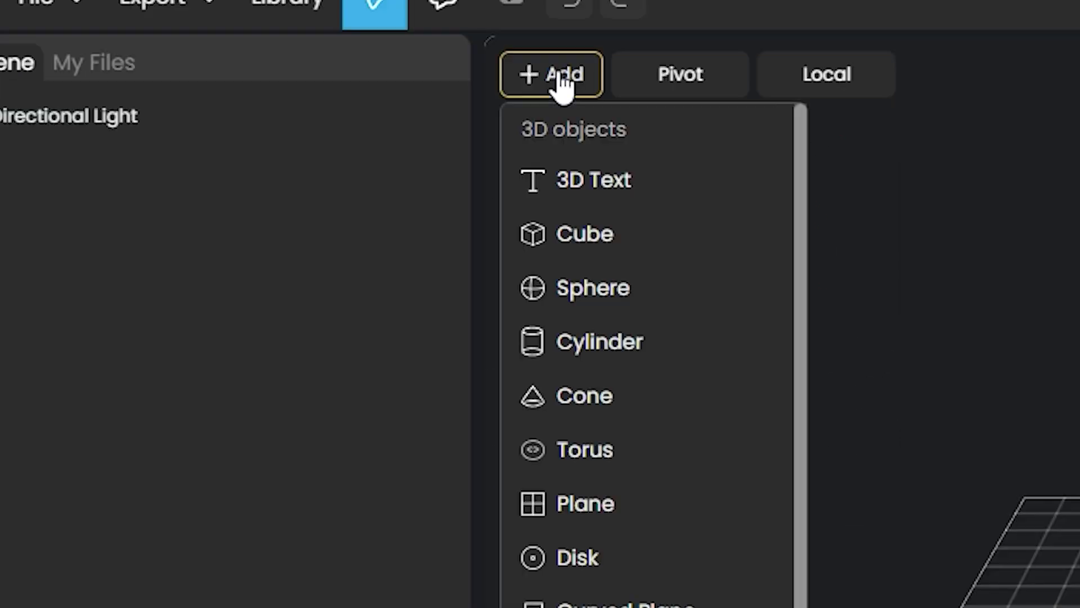
scroll(622, 326, down, 5)
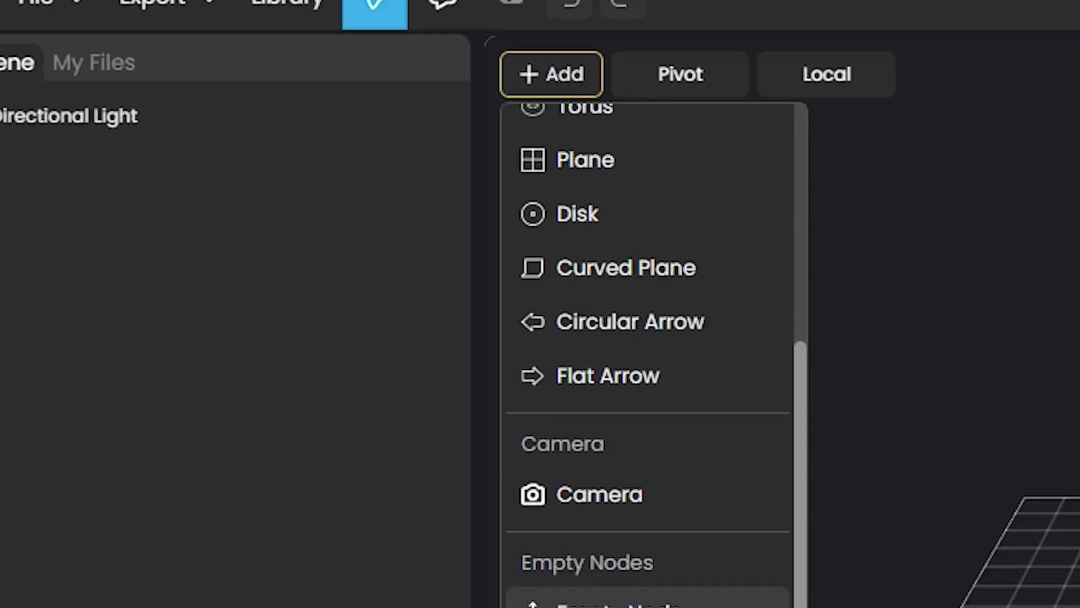
scroll(680, 501, up, 5)
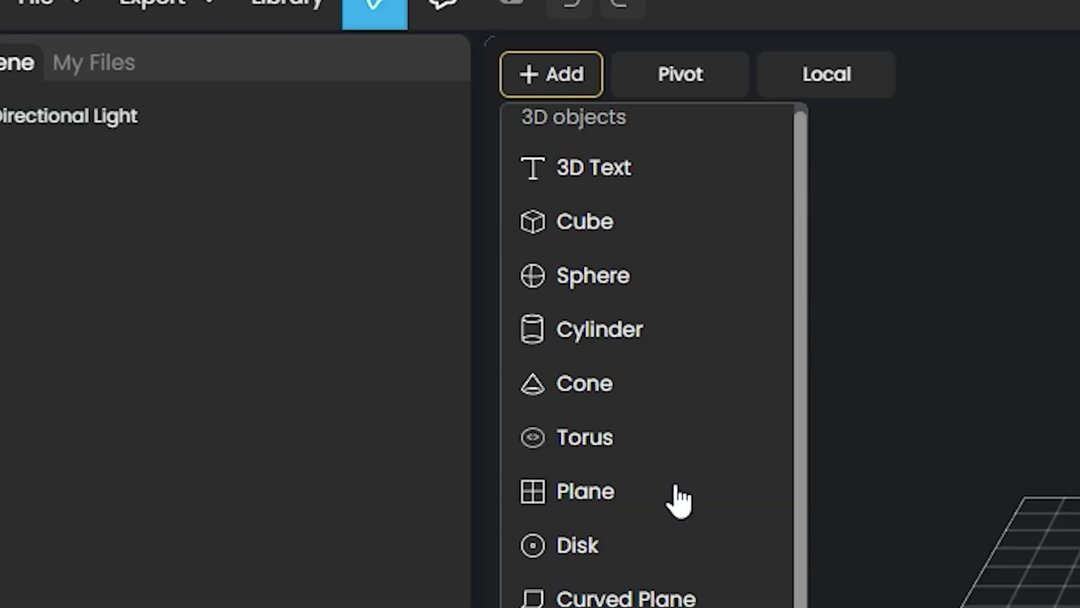
click(951, 133)
click(682, 85)
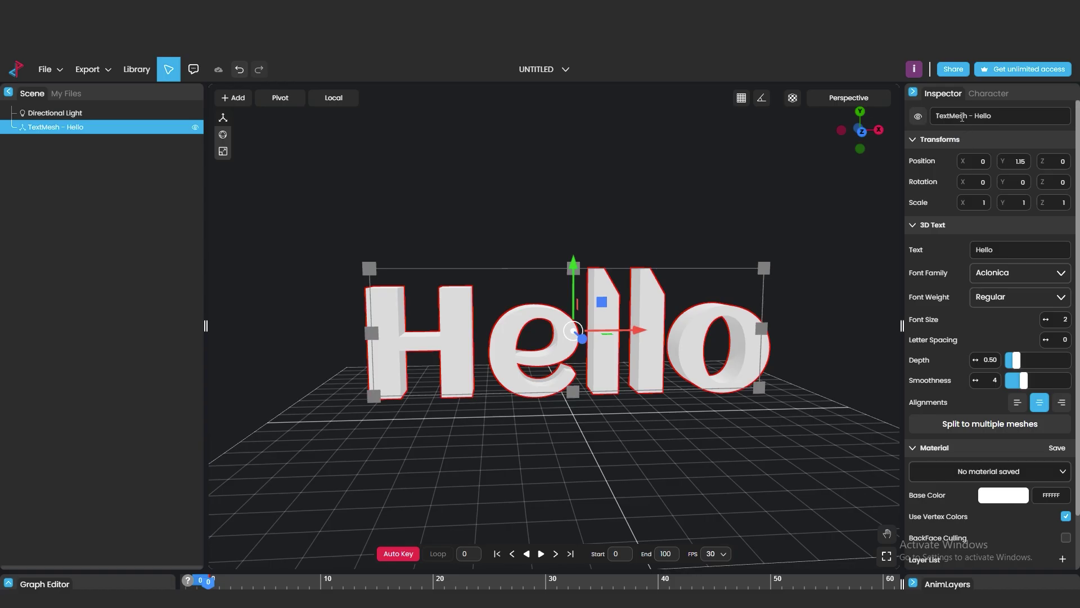
Step: Replace the wording of the 3D text with "3DSINGH"
click(962, 117)
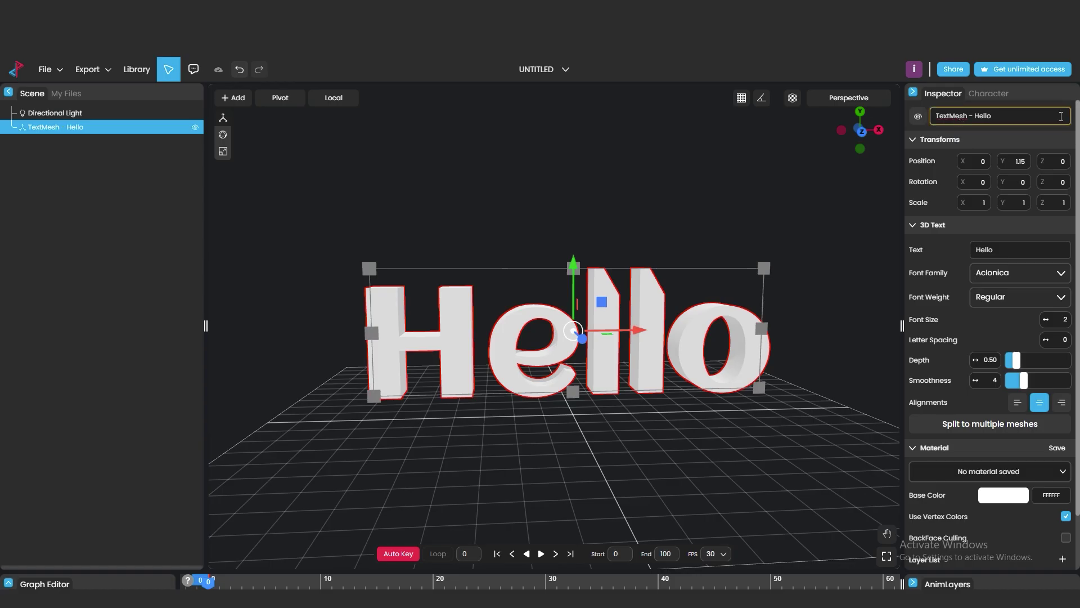
click(999, 251)
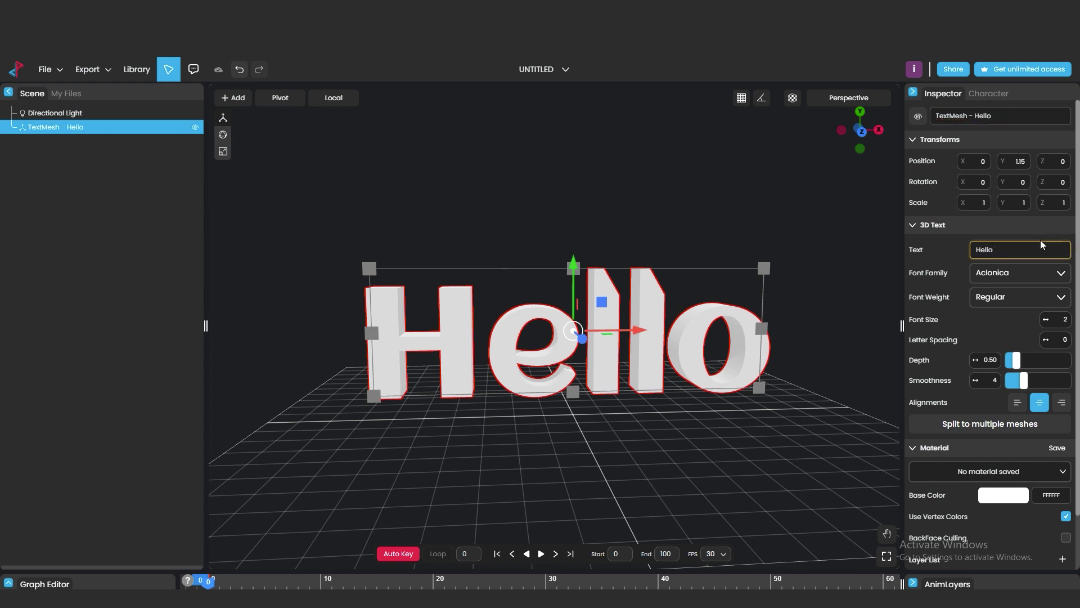
key(ctrl+a)
text(3DSINGH)
key(Return)
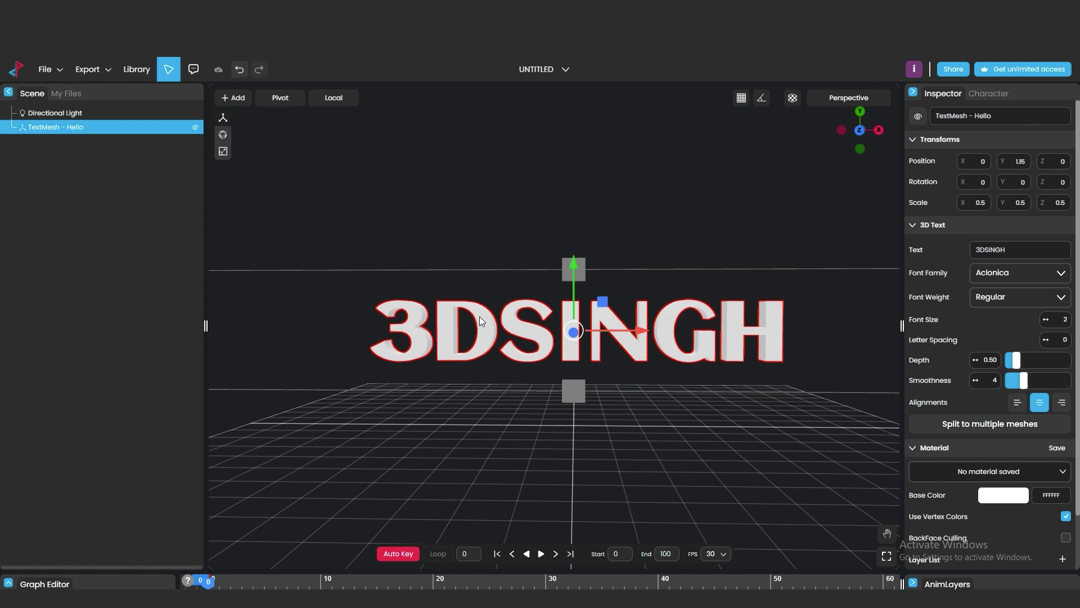
Step: Try the Chewy font and another font family on the 3D text
click(1016, 277)
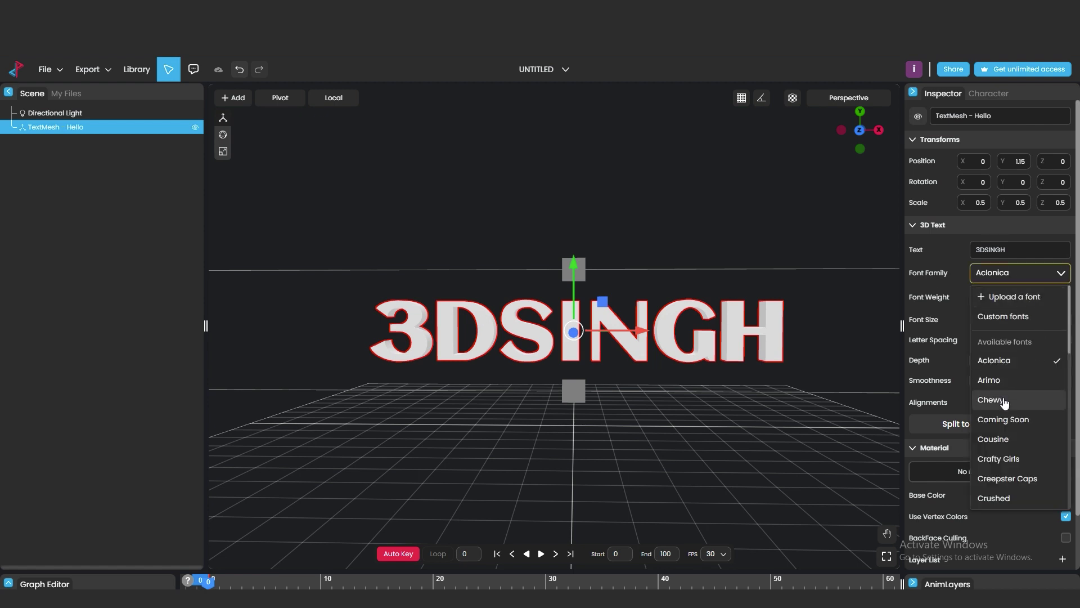
click(1004, 399)
click(1016, 273)
click(1004, 417)
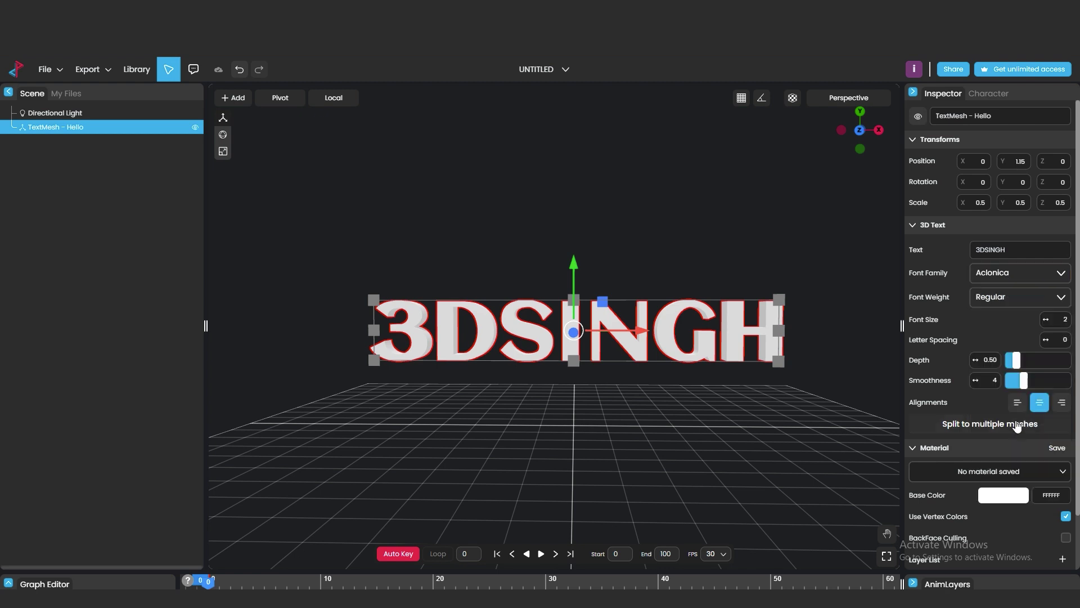
Step: Change the 3D text's font family to Open Sans Condensed in bold weight
click(1009, 277)
click(1007, 453)
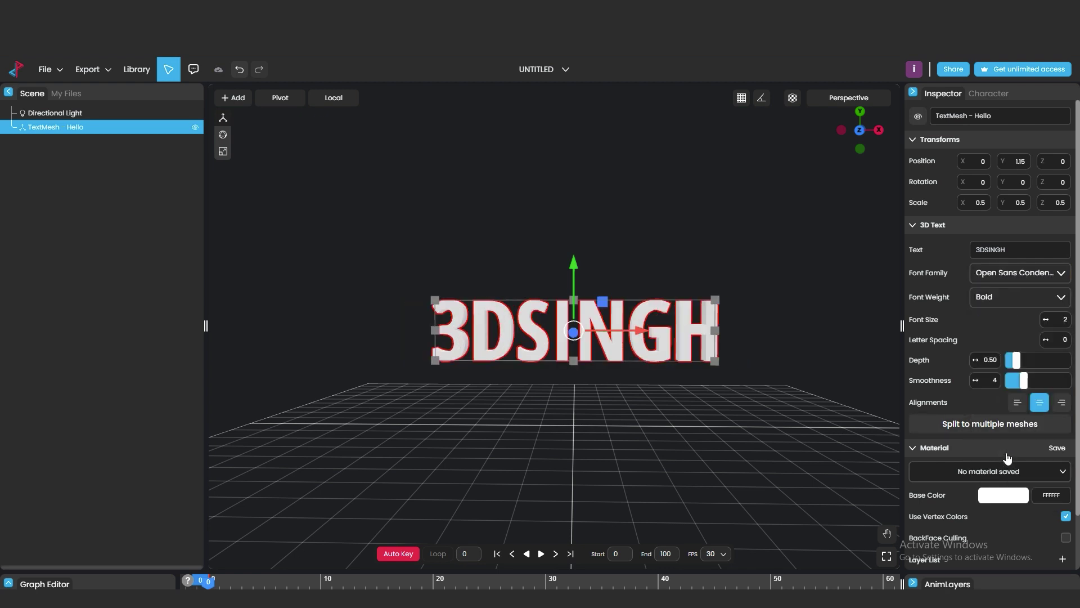
click(840, 251)
click(667, 344)
Step: Increase the 3D text's font size to about 2.40 and its smoothness to about 5.88
drag(1048, 325, 1013, 354)
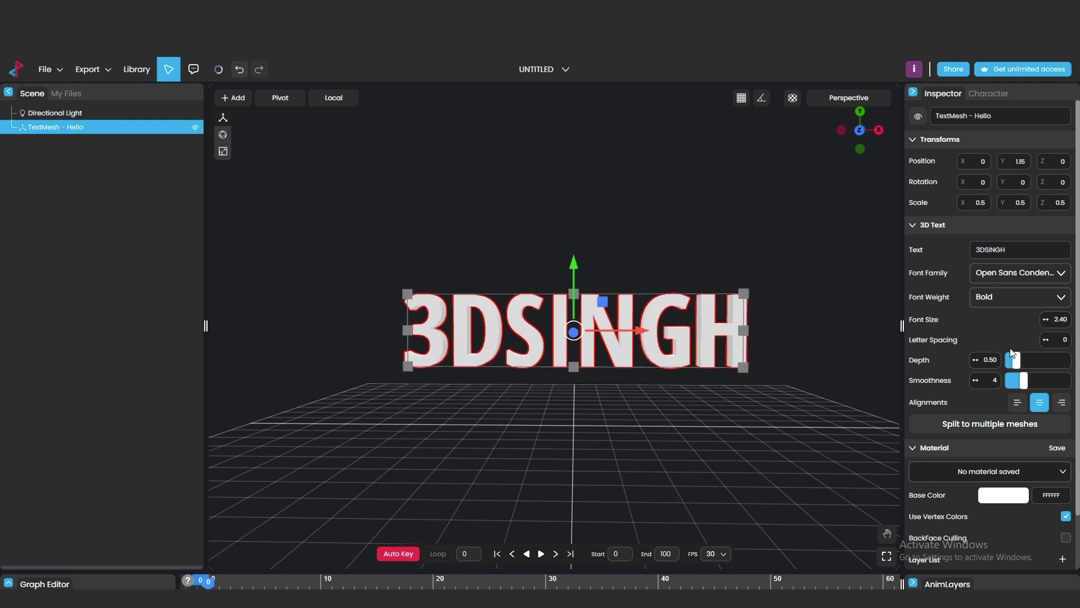
click(893, 334)
scroll(893, 334, up, 3)
click(619, 349)
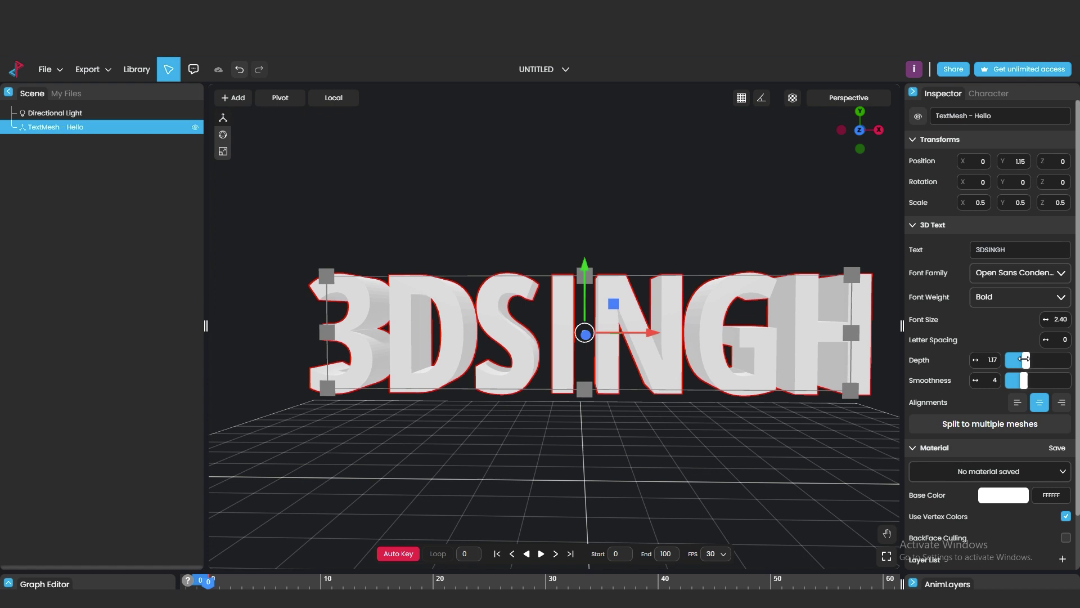
drag(1023, 379, 1037, 380)
scroll(991, 434, down, 1)
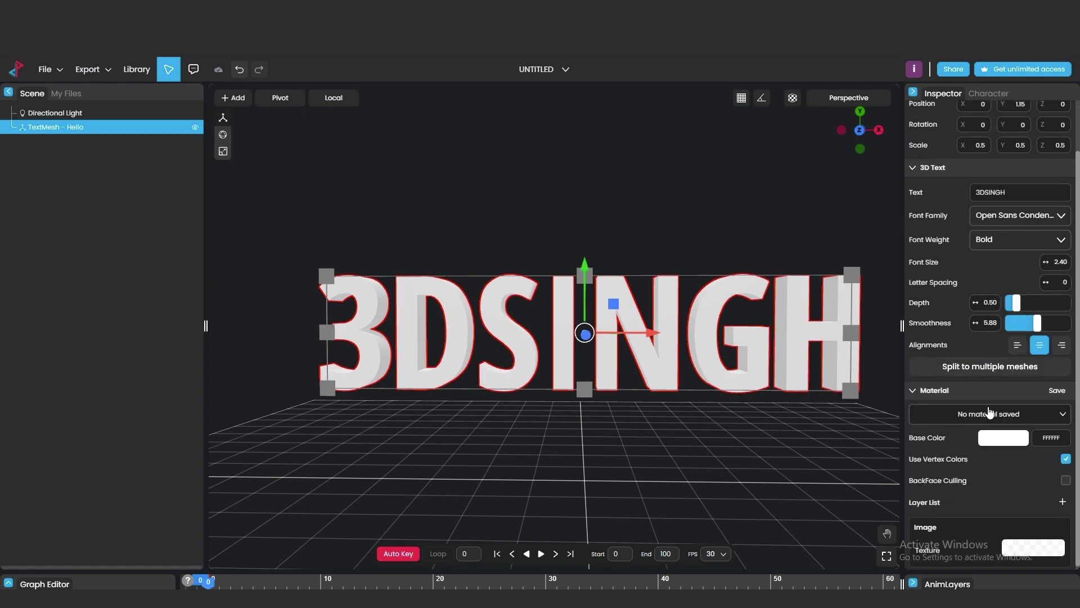
Step: Set the base color of the 3D text's material to red, about EF3737
click(1055, 412)
click(893, 293)
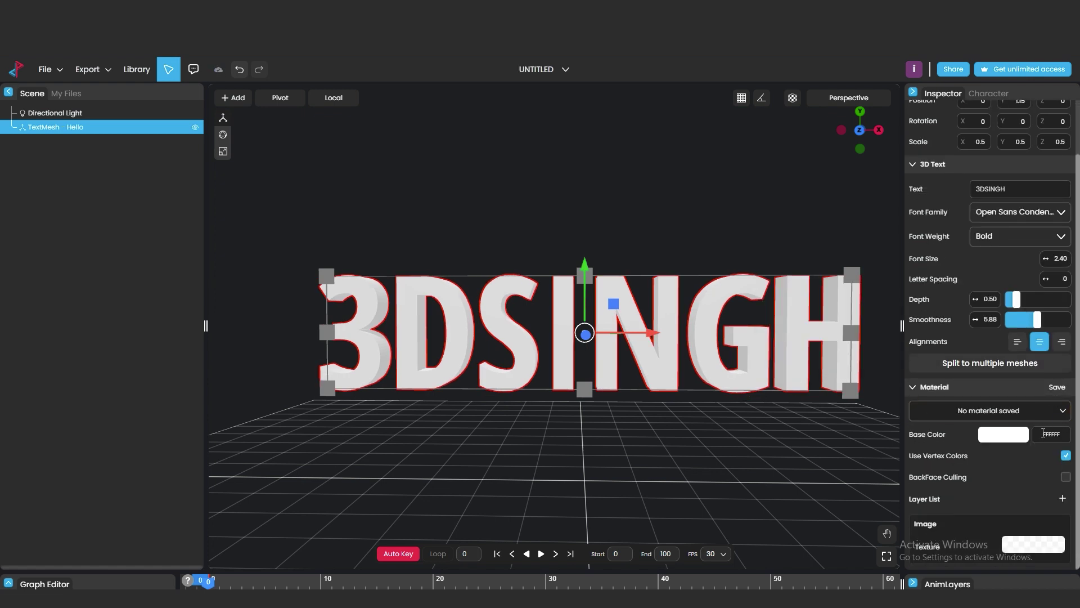
click(1003, 434)
click(948, 406)
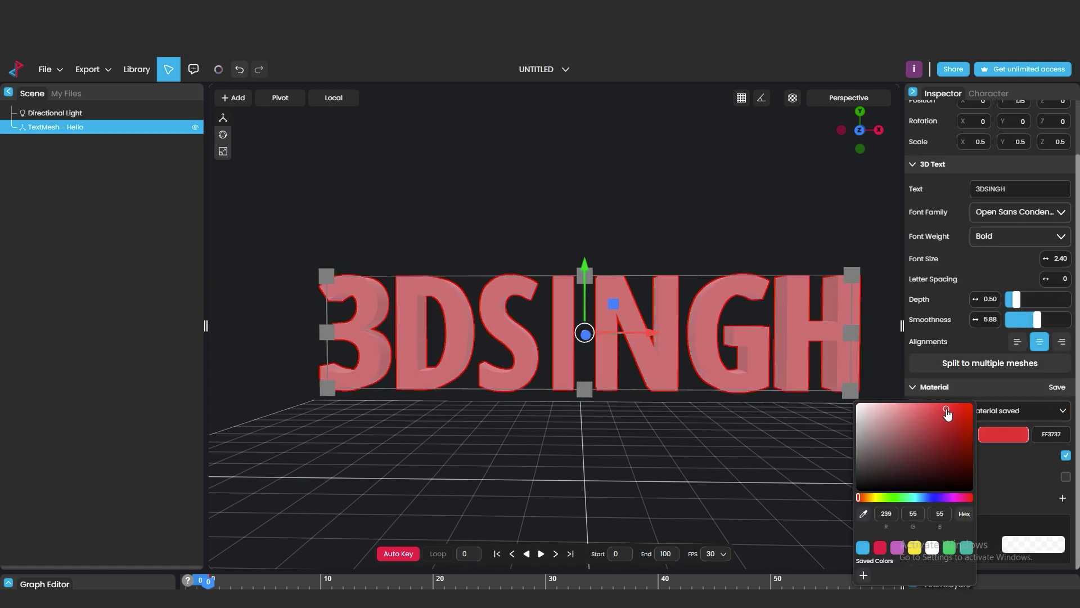
Step: Apply New_Graph_basecolor.jpg as the image texture of the 3D text's material
click(1015, 465)
click(1034, 546)
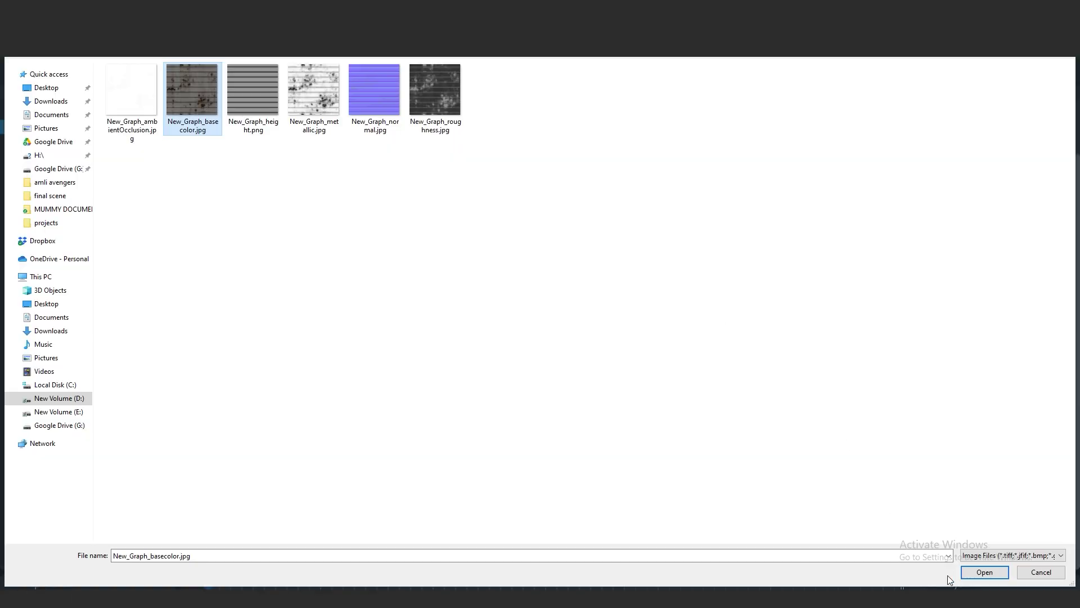
click(977, 572)
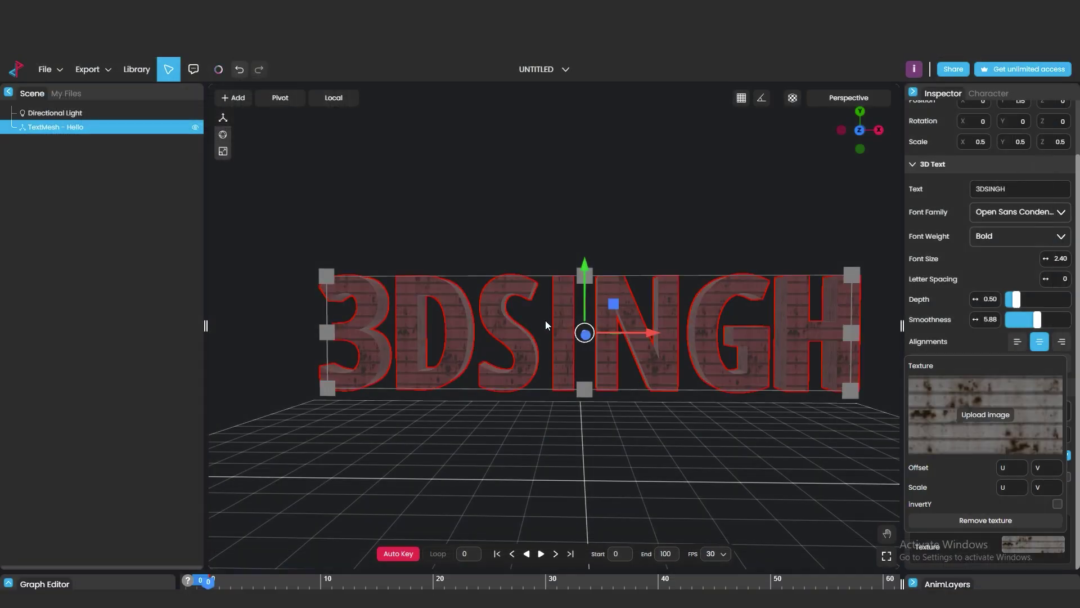
click(546, 325)
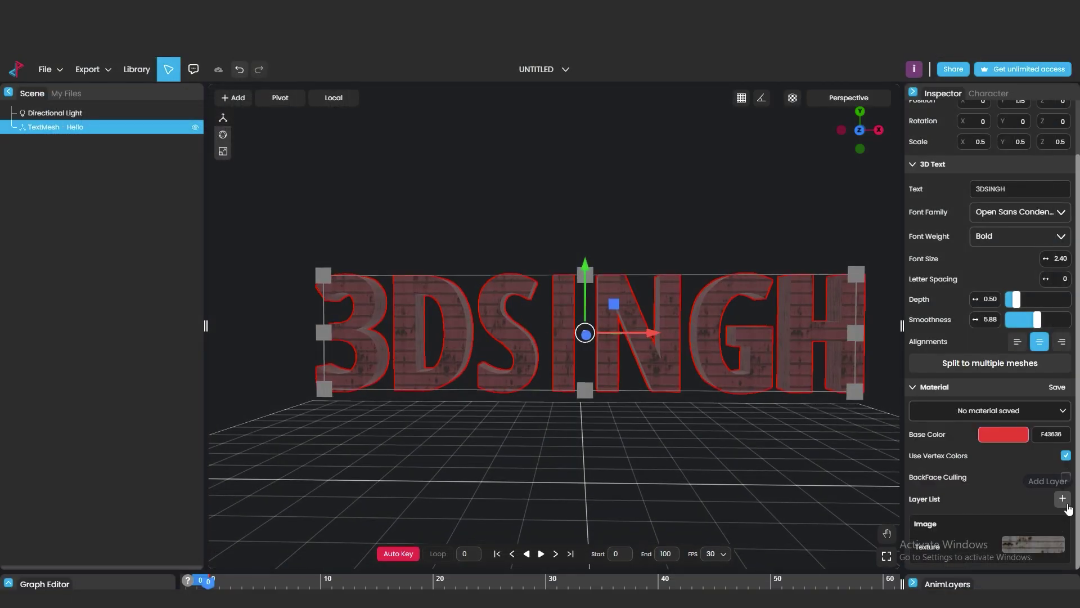
Step: Add a Metallic layer to the 3D text's material and load New_Graph_metallic.jpg as its texture
click(1063, 499)
scroll(1060, 554, down, 1)
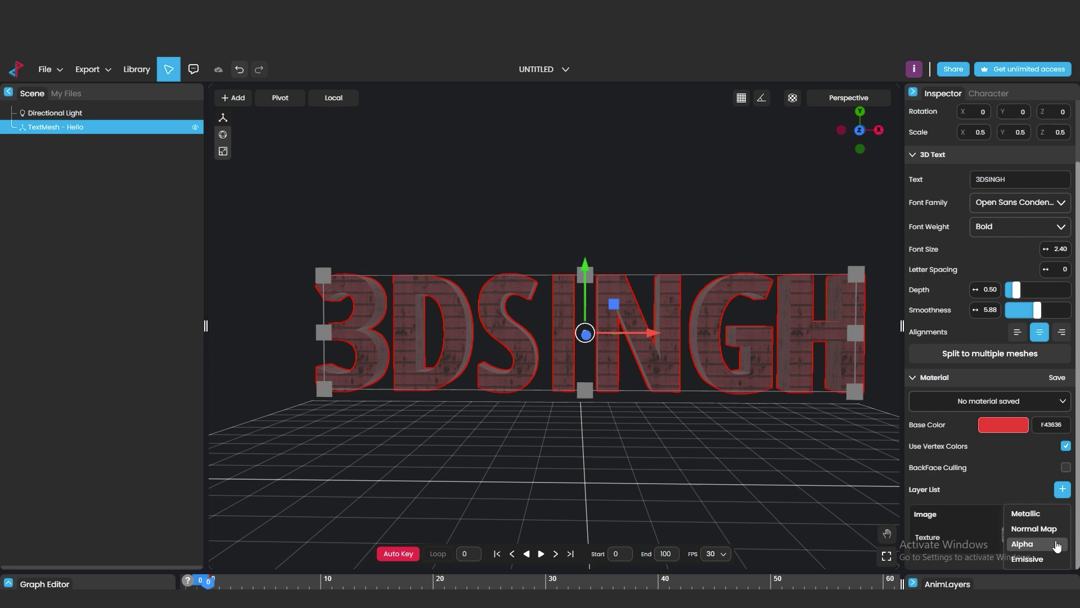
click(1036, 514)
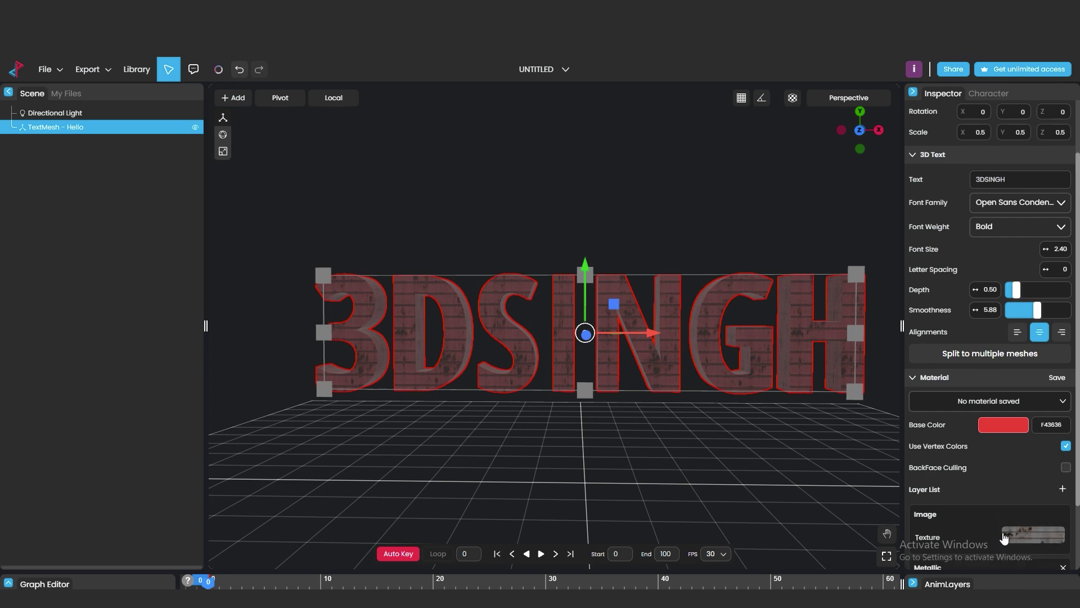
scroll(986, 543, down, 3)
click(1033, 504)
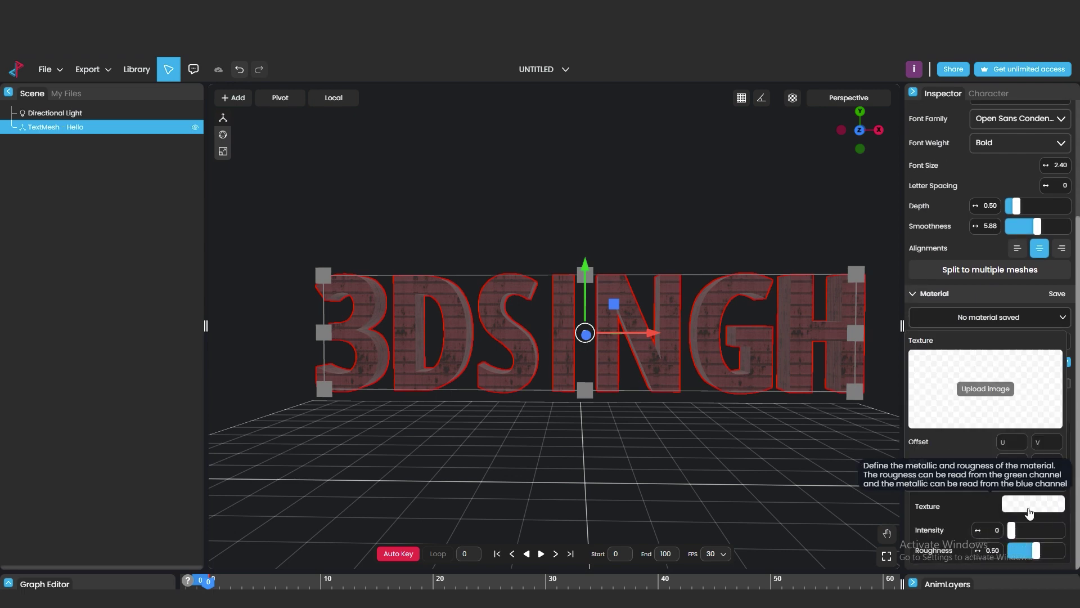
click(991, 394)
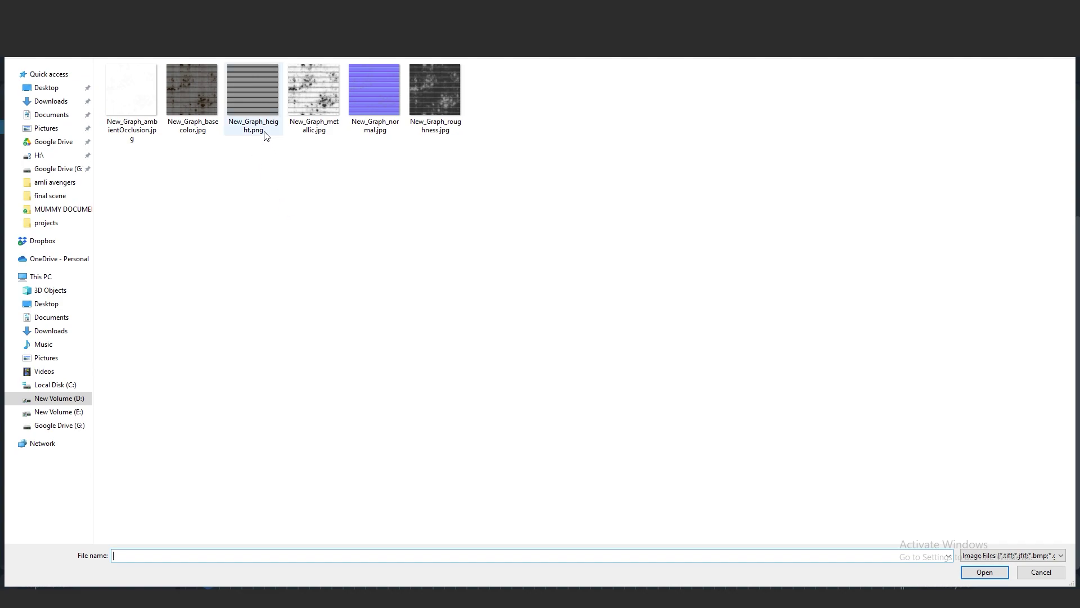
double_click(313, 96)
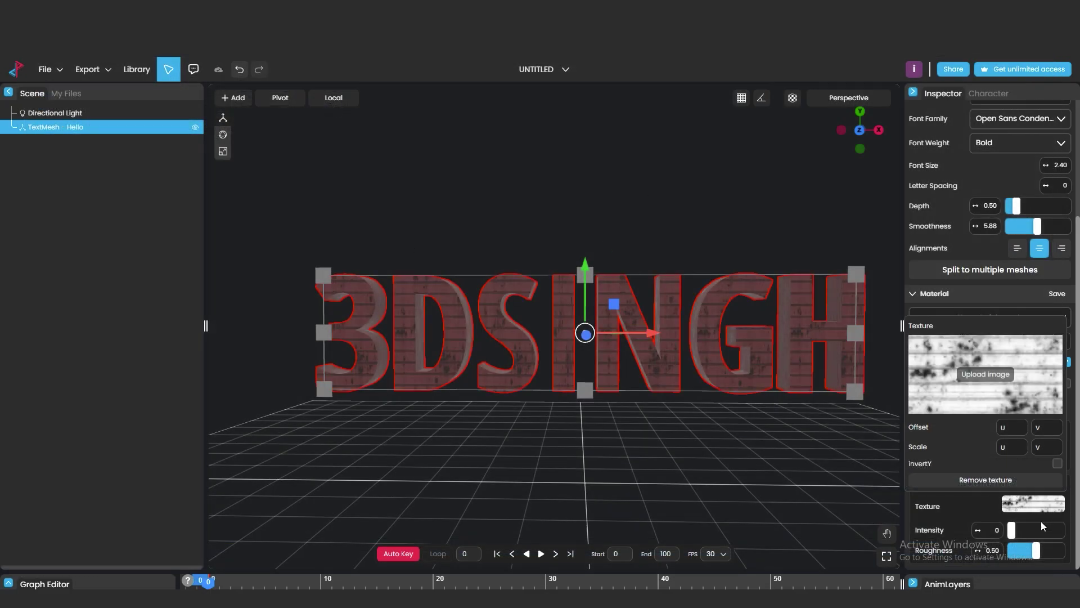
click(945, 514)
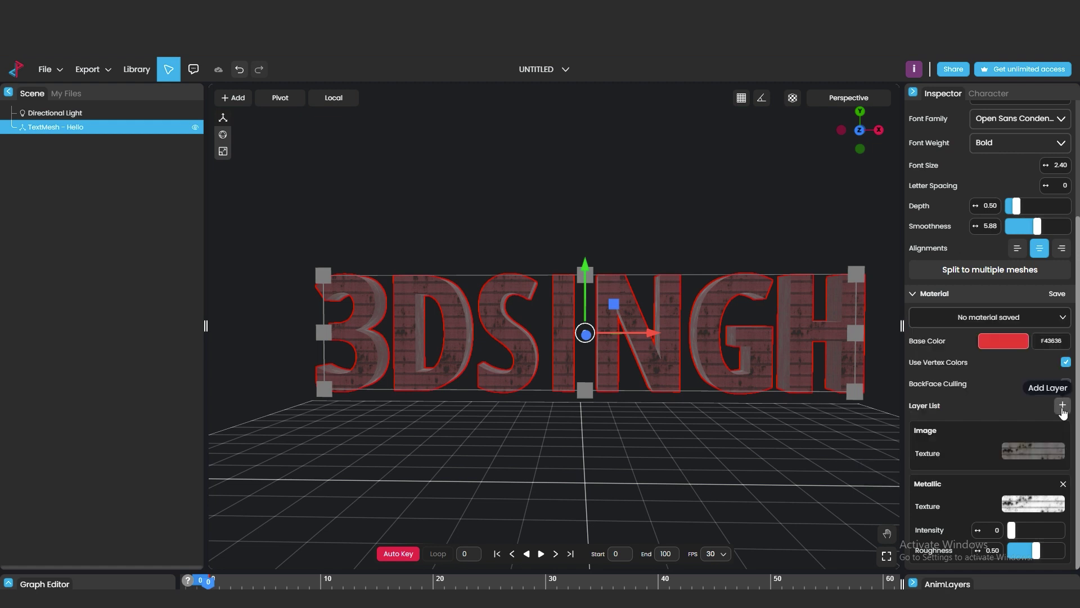
Step: Add a Normal Map layer to the 3D text's material and load New_Graph_normal.jpg as its texture
click(1062, 406)
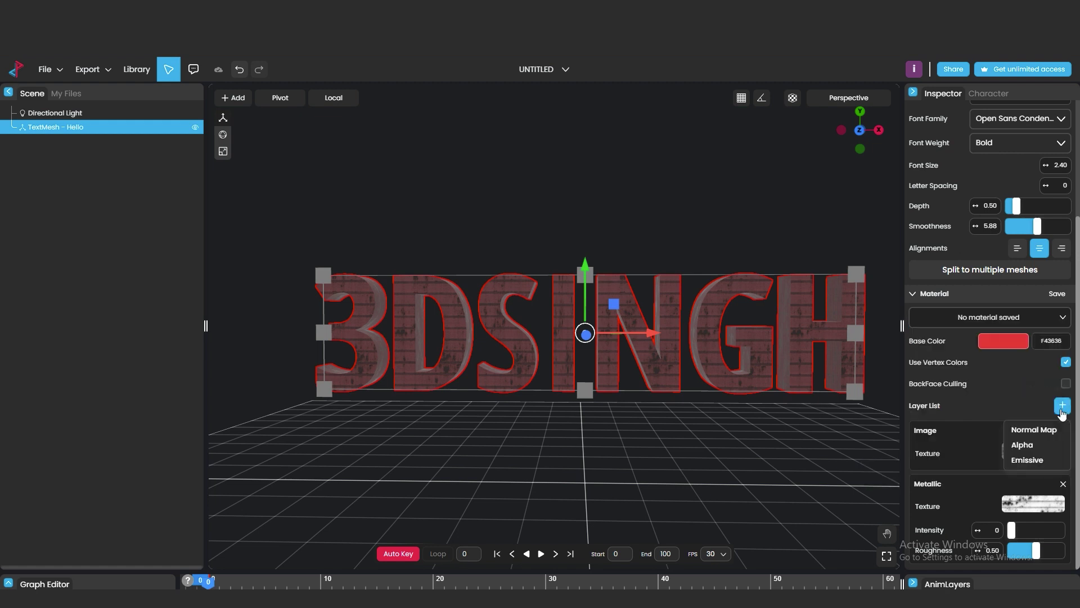
click(1038, 430)
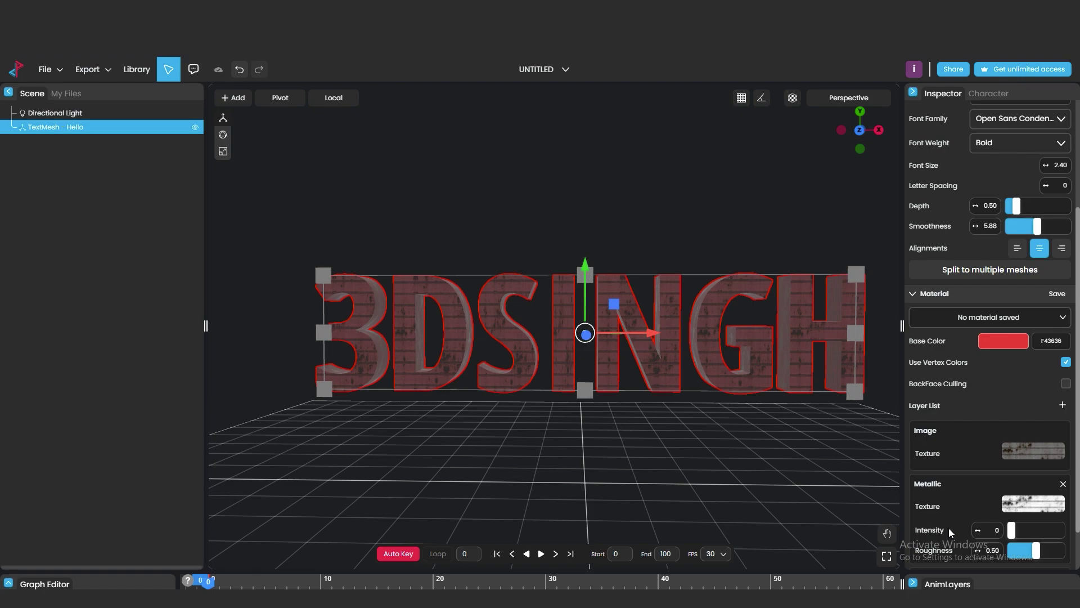
scroll(949, 527, down, 1)
click(1023, 543)
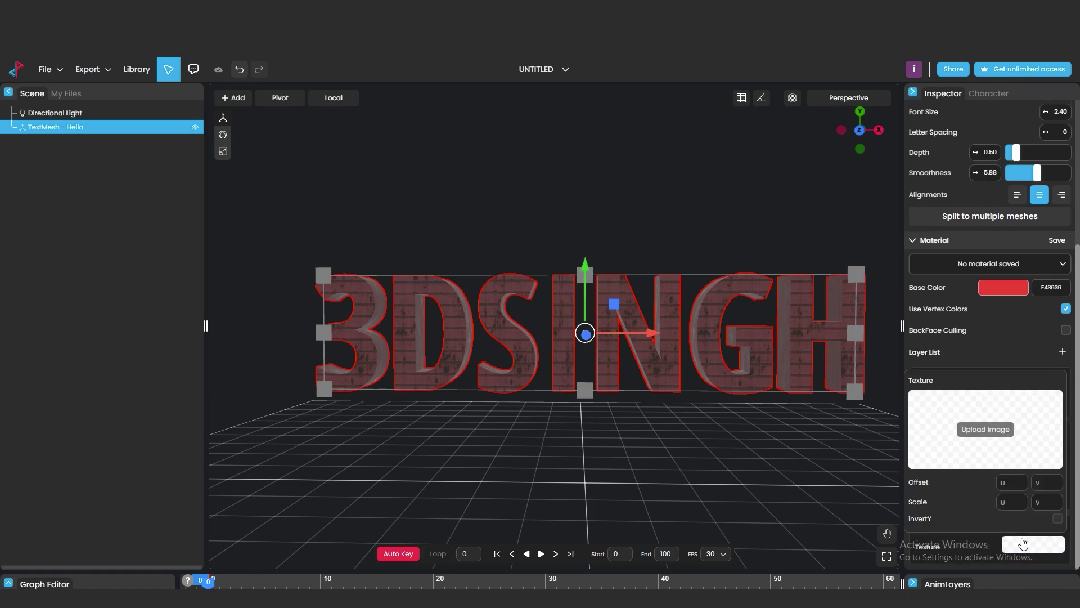
click(986, 429)
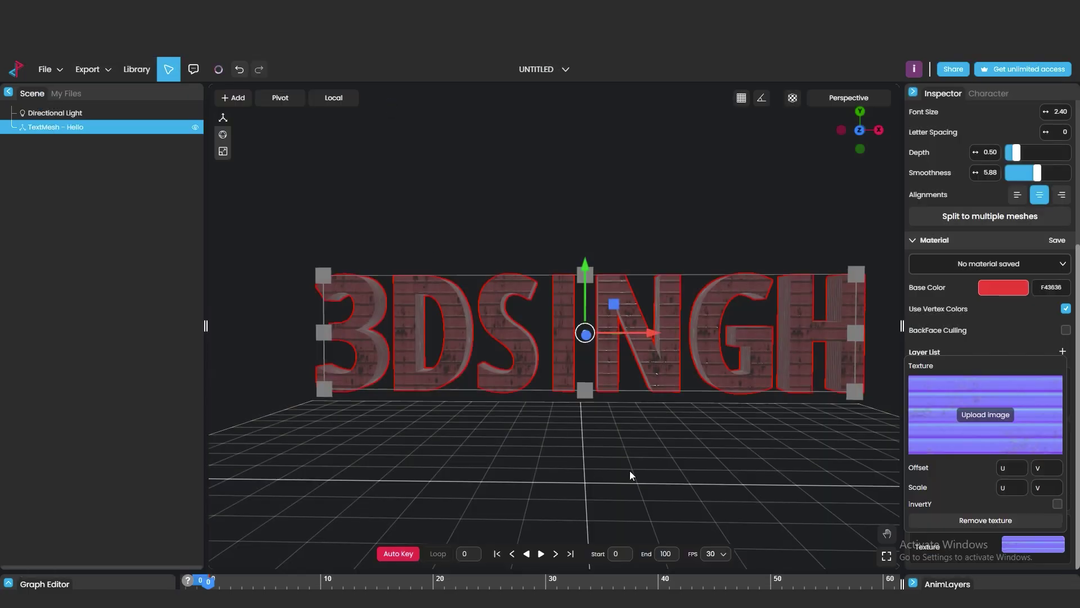
click(677, 376)
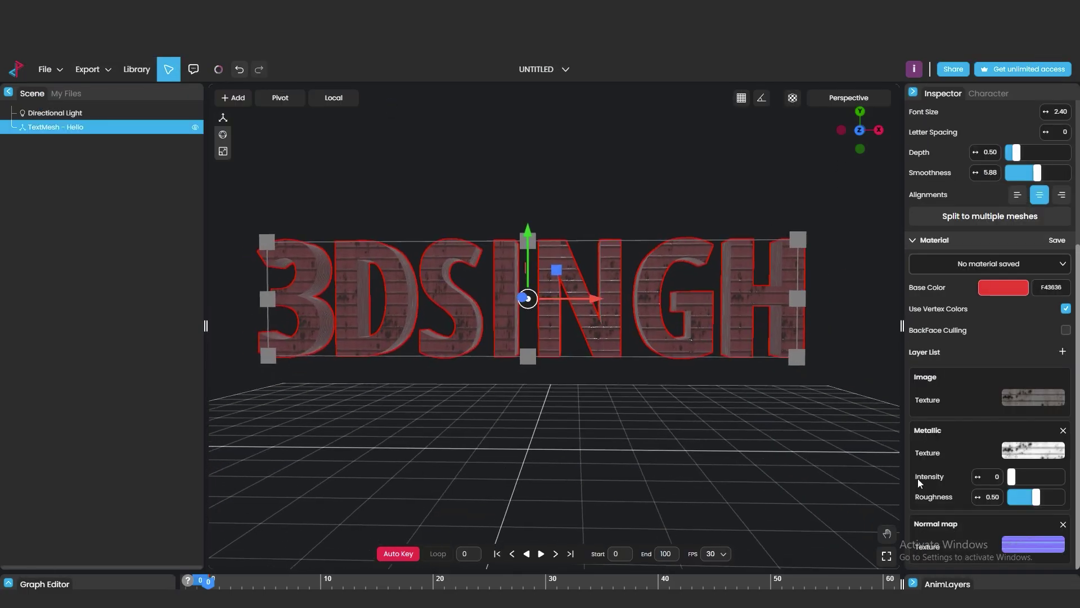
Step: Set the metallic layer of the 3D text to a roughness of about 0.27 and an intensity of about 0.13
drag(1042, 503, 1025, 498)
drag(1011, 477, 1017, 477)
scroll(574, 367, down, 2)
click(573, 363)
scroll(613, 304, up, 2)
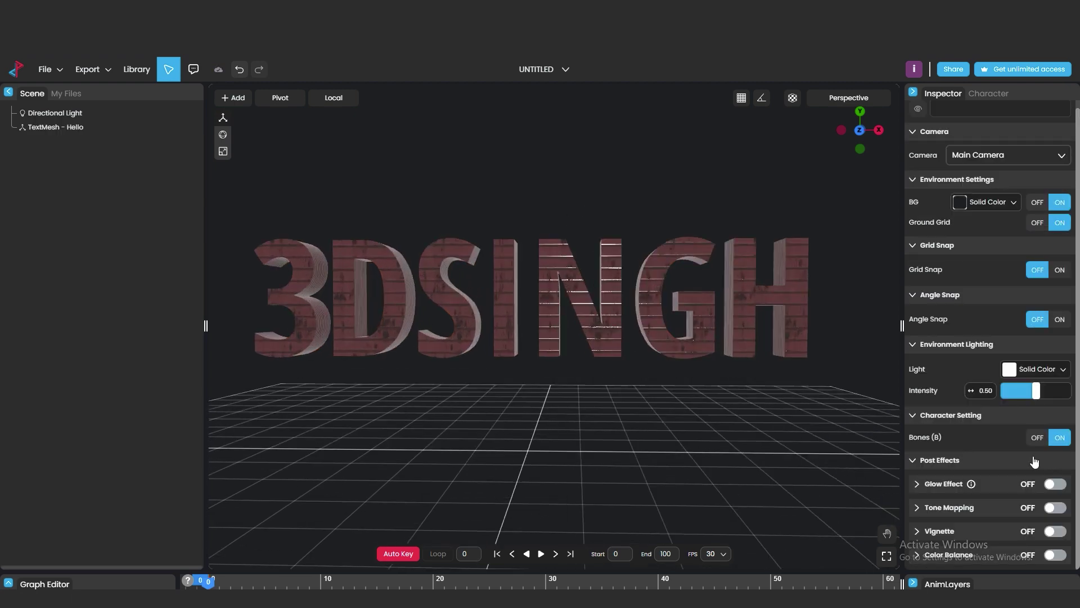
click(743, 293)
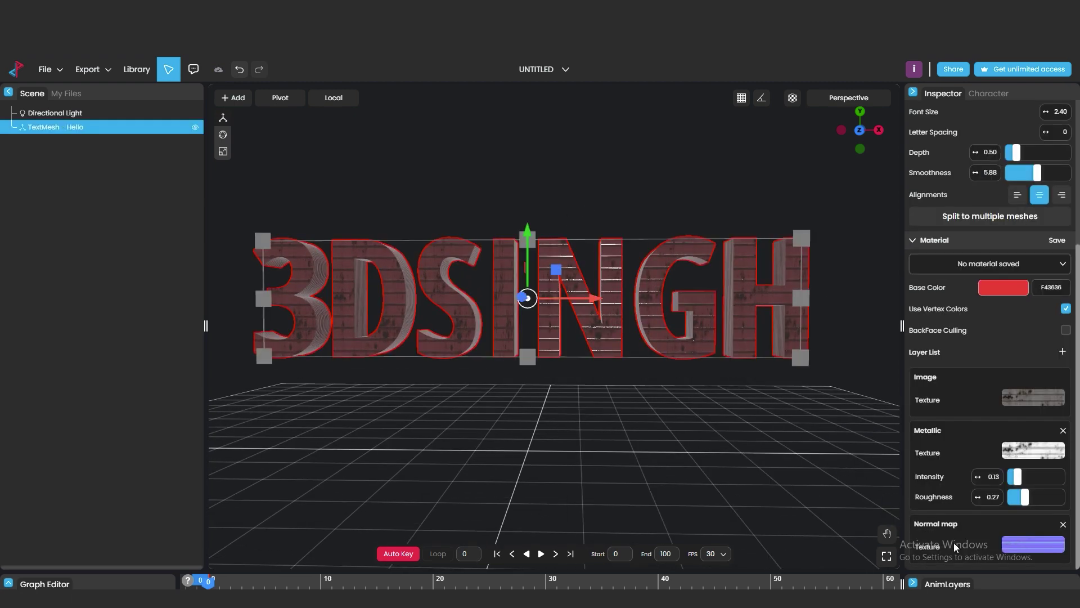
click(514, 373)
click(562, 337)
click(613, 454)
scroll(613, 453, down, 2)
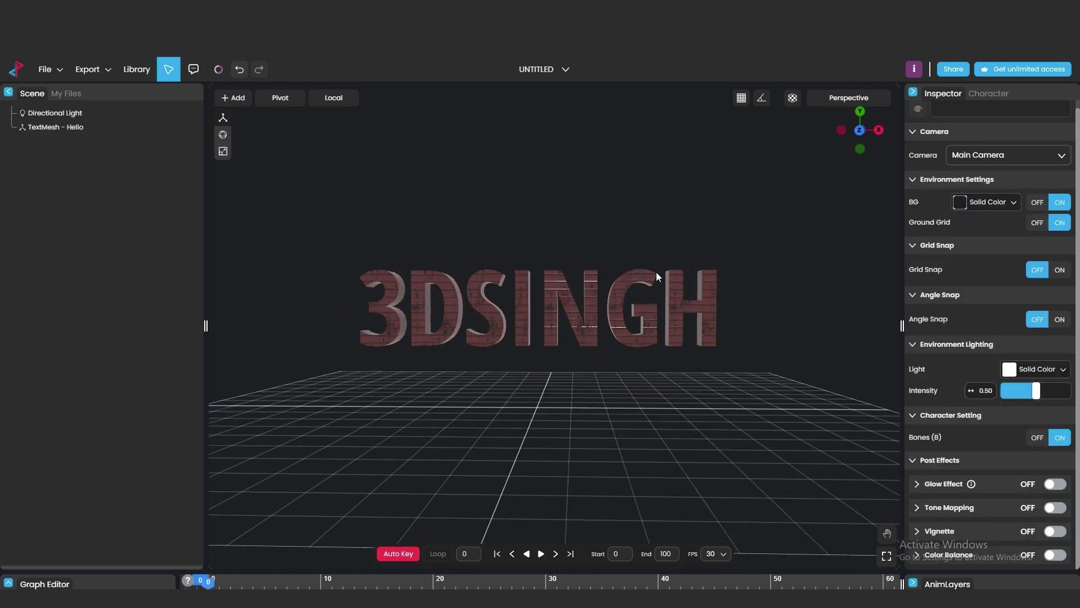
Step: Add a second directional light to the scene
click(656, 272)
click(237, 98)
scroll(251, 346, down, 3)
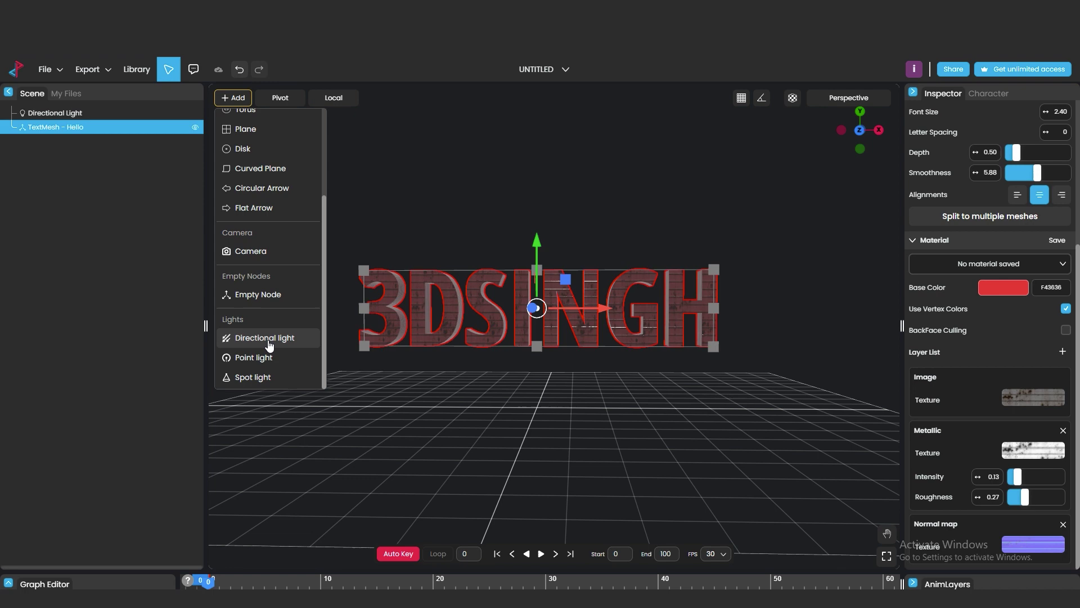
click(268, 341)
Step: Add a plane as the ground and scale it to 101 on the X, Y and Z axes
click(235, 98)
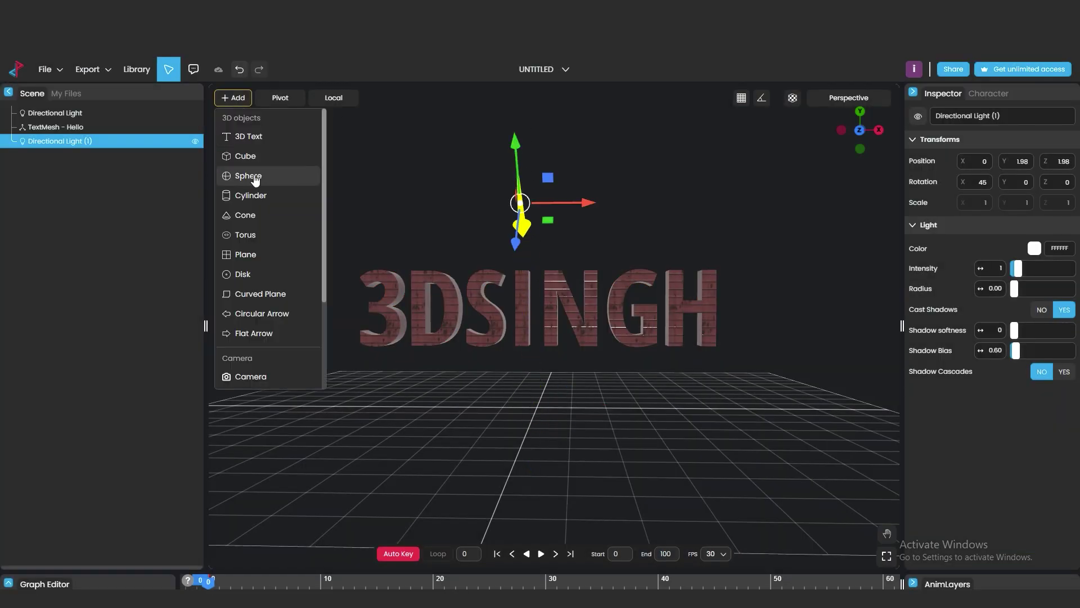
click(248, 252)
text(100)
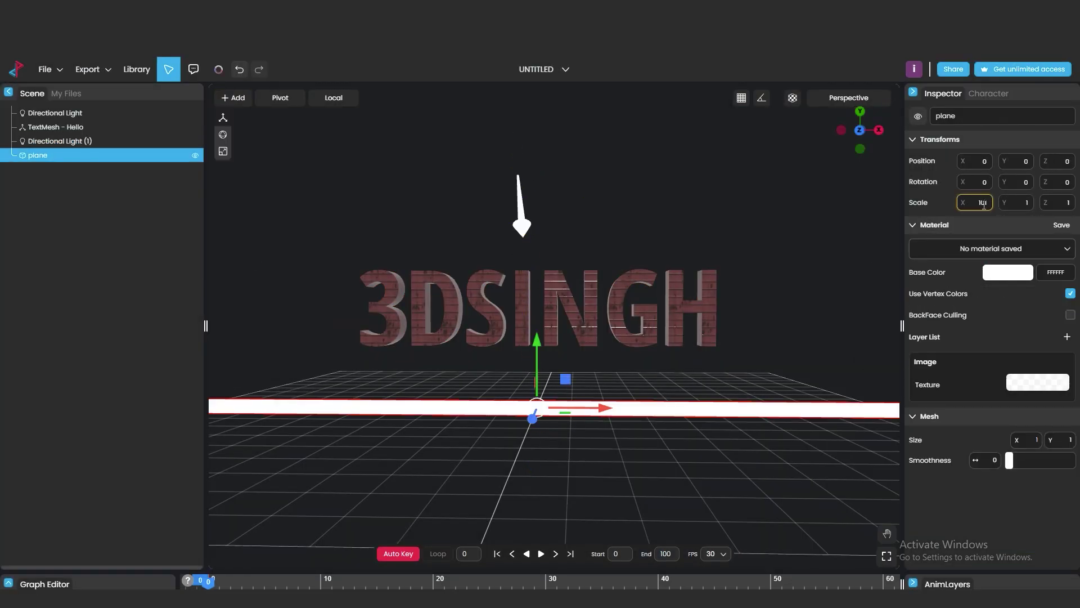
key(Tab)
text(2)
key(Tab)
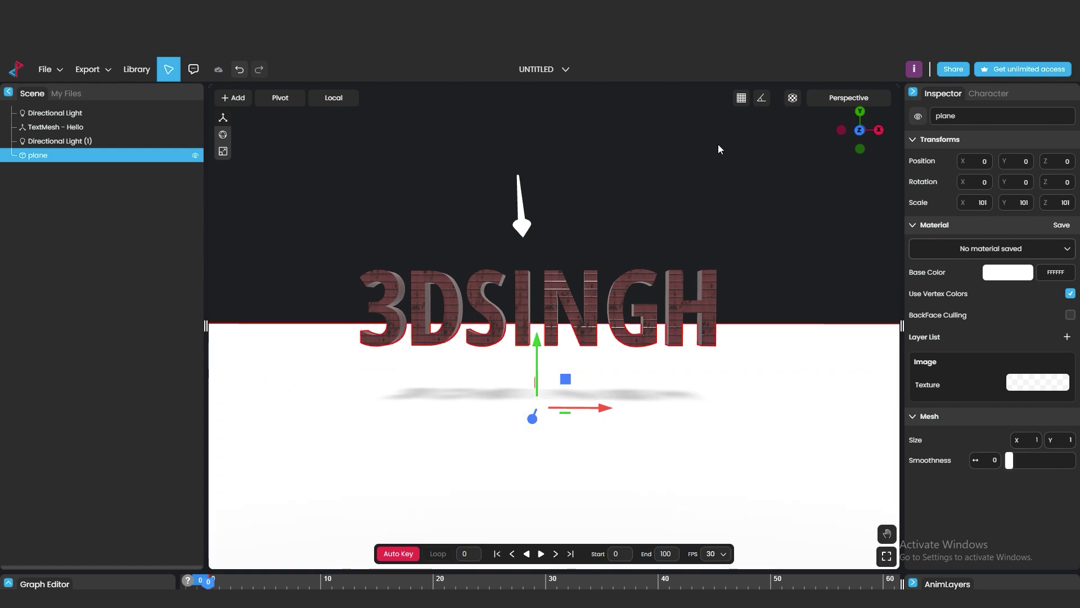
Step: Move the 3D text straight down along the Y axis until it rests on the plane
click(529, 292)
drag(537, 241, 555, 302)
click(613, 243)
Step: Apply the pitted-rusted-metal1 albedo image as the plane's image texture and set its U and V scale to 4
click(624, 510)
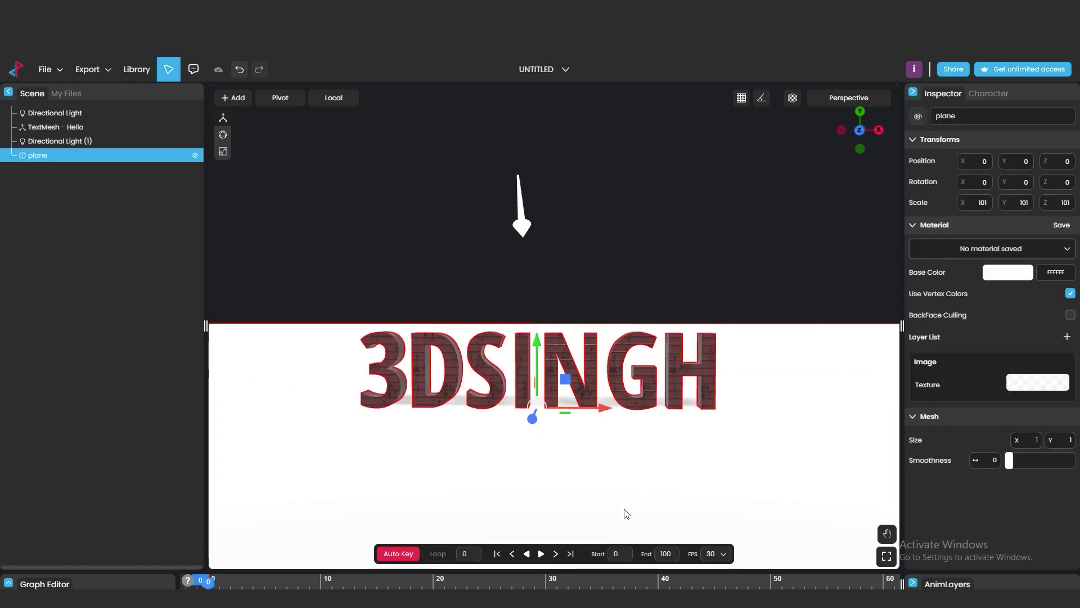
click(1038, 382)
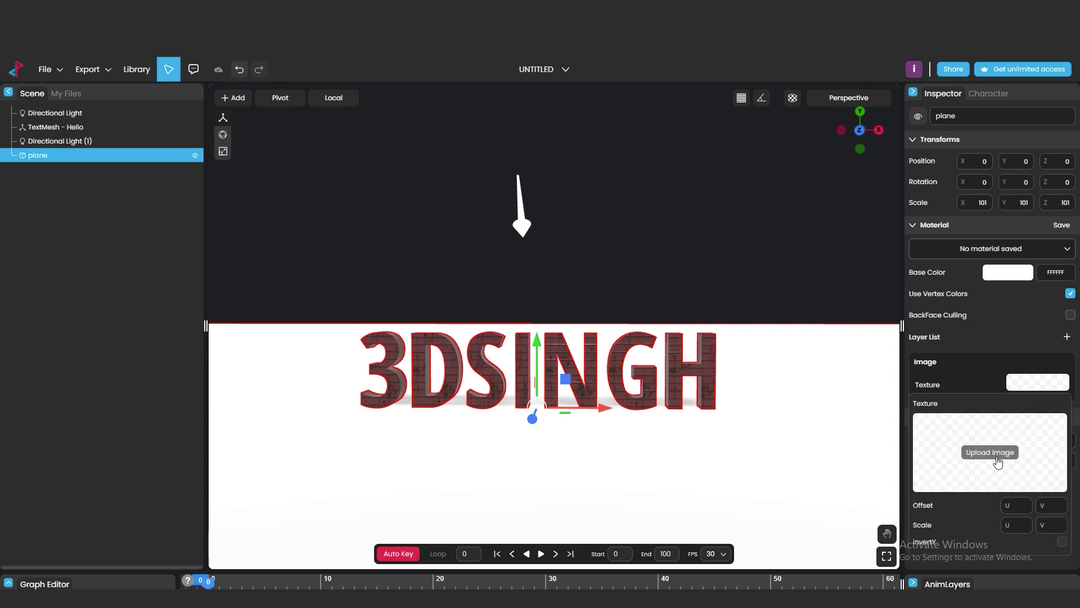
click(1001, 453)
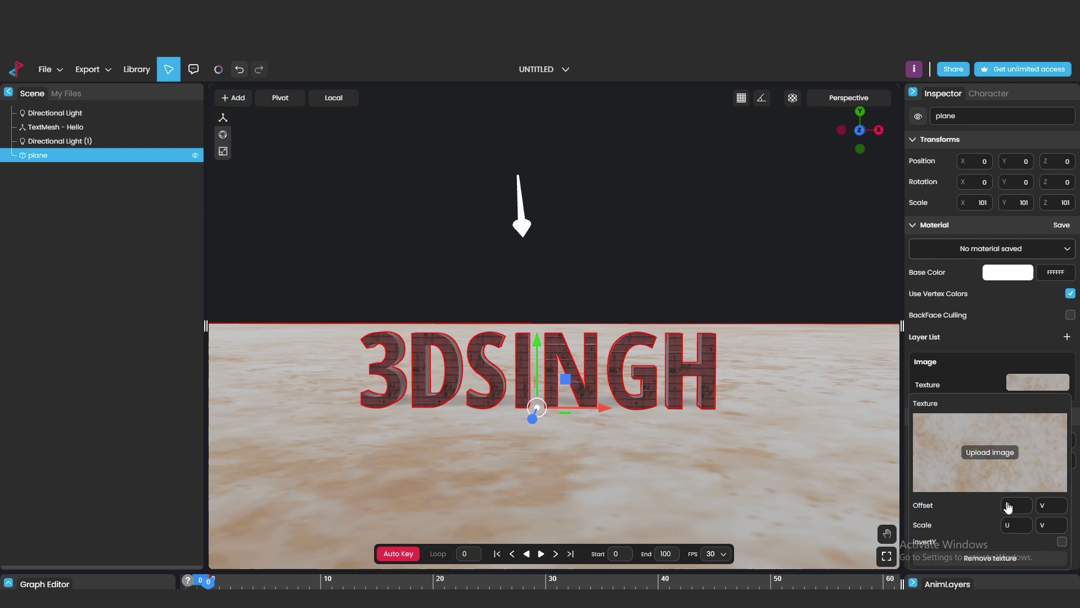
click(1022, 525)
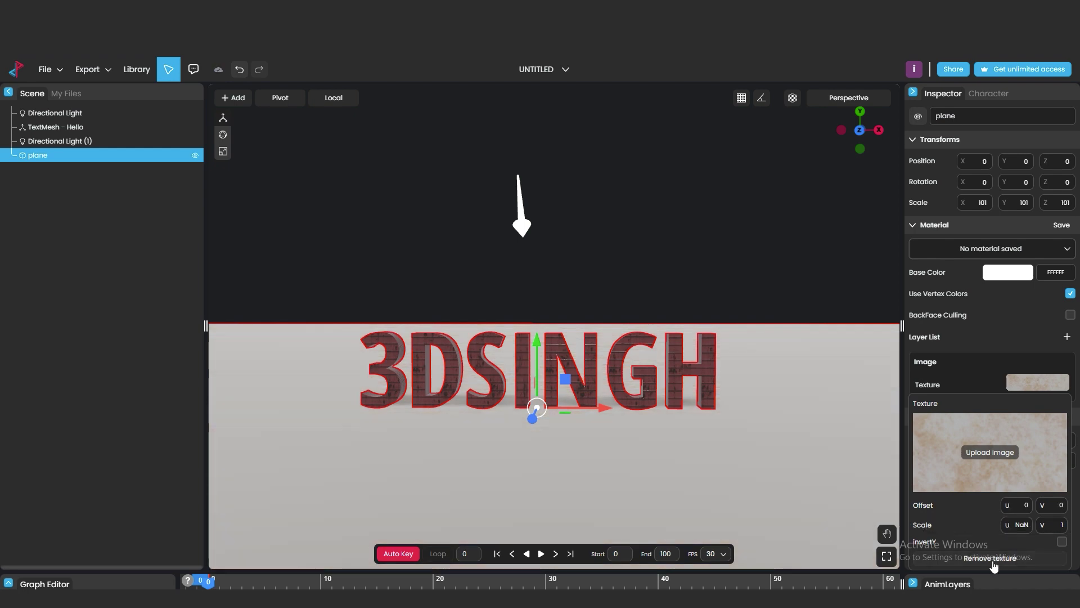
text(2)
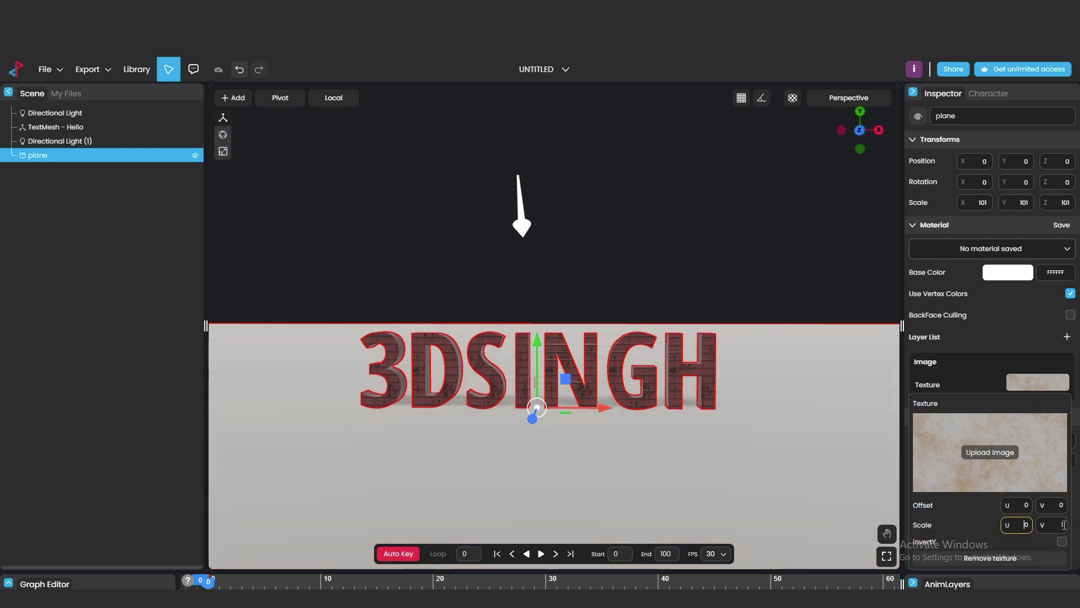
click(833, 389)
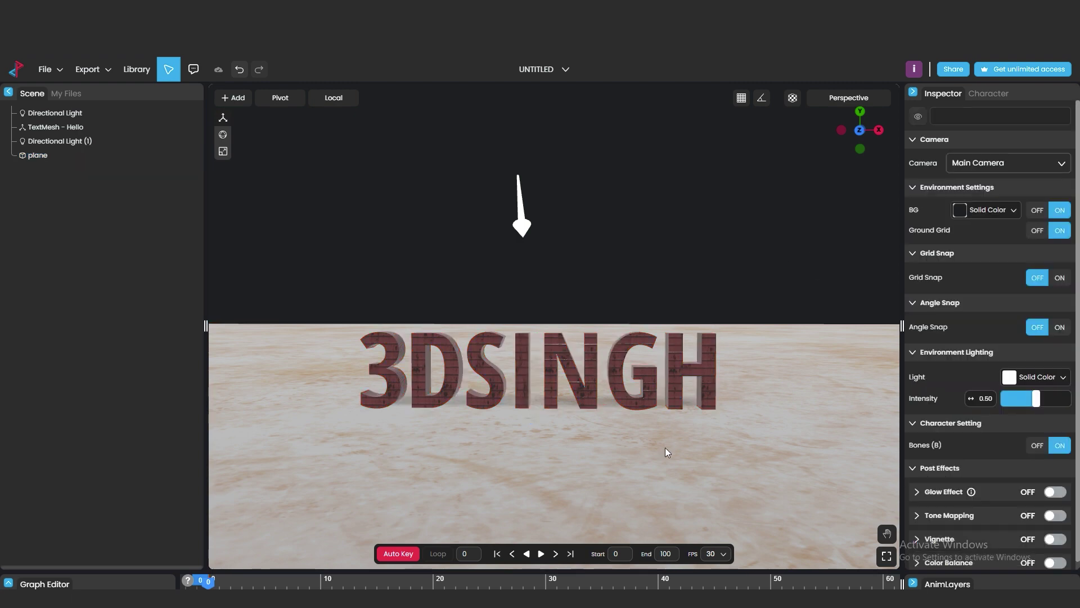
Step: Add a Metallic layer to the plane's material, load the pitted-rusted-metal1 metallic image as its texture, and lower its roughness to 0
click(761, 425)
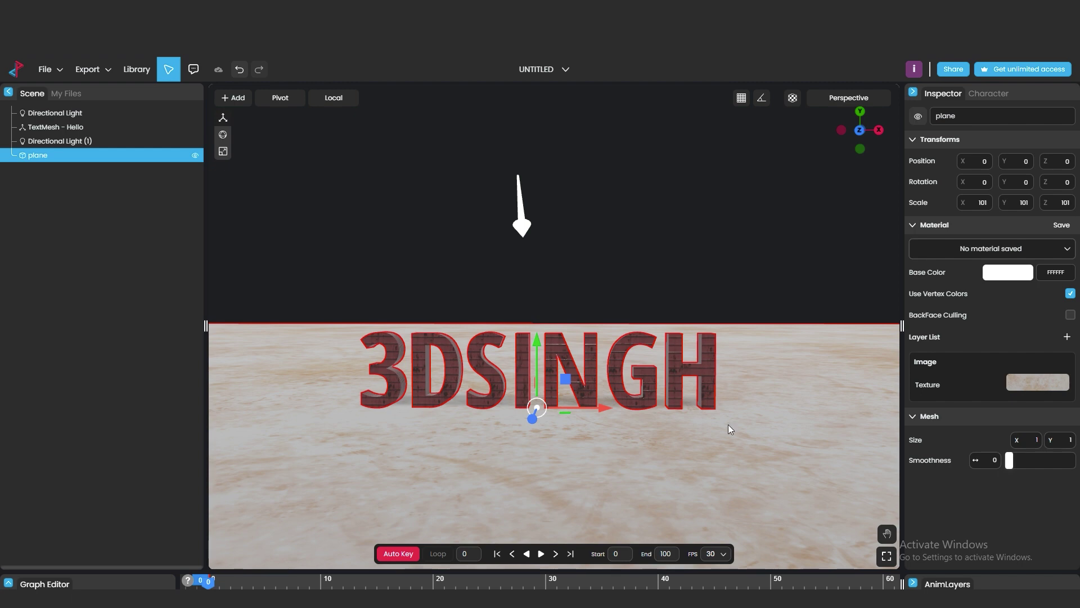
click(1066, 337)
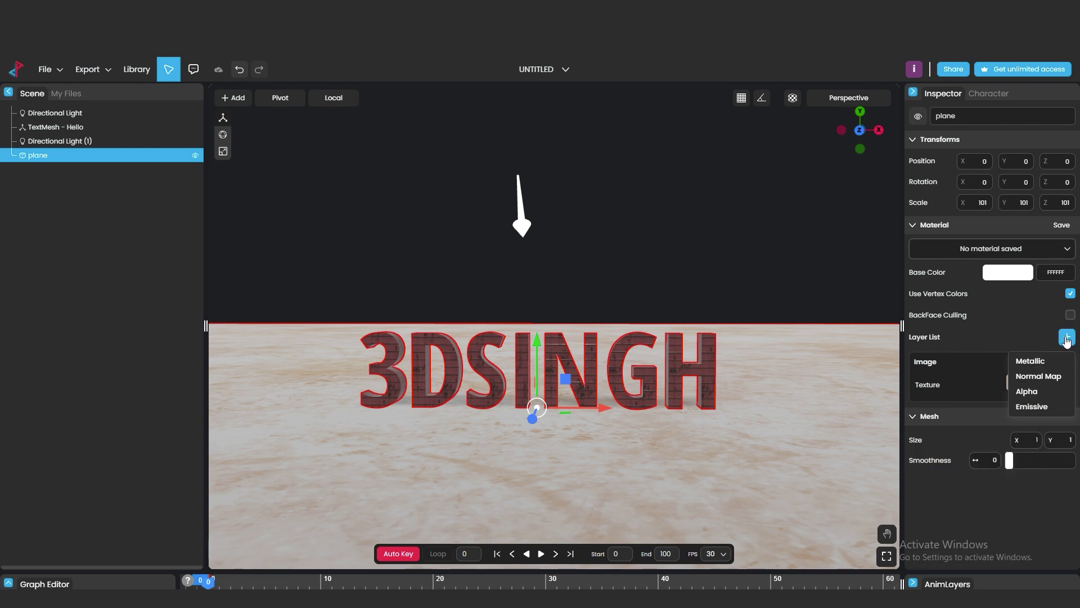
click(1038, 362)
mouse_move(1035, 481)
mouse_down()
mouse_move(1004, 484)
mouse_move(1021, 482)
mouse_up()
click(1031, 446)
click(985, 306)
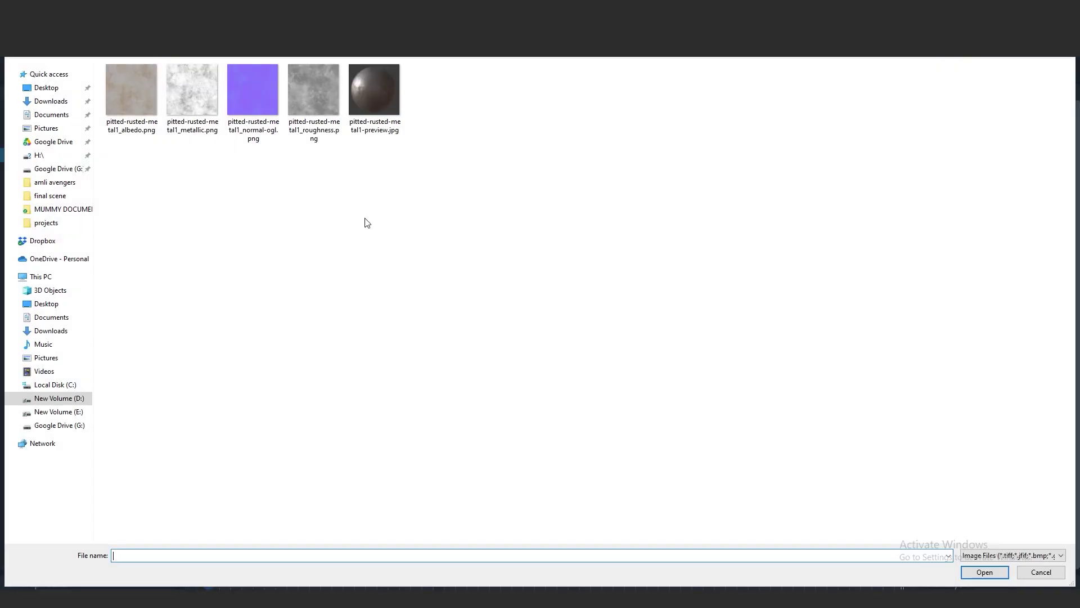
double_click(320, 101)
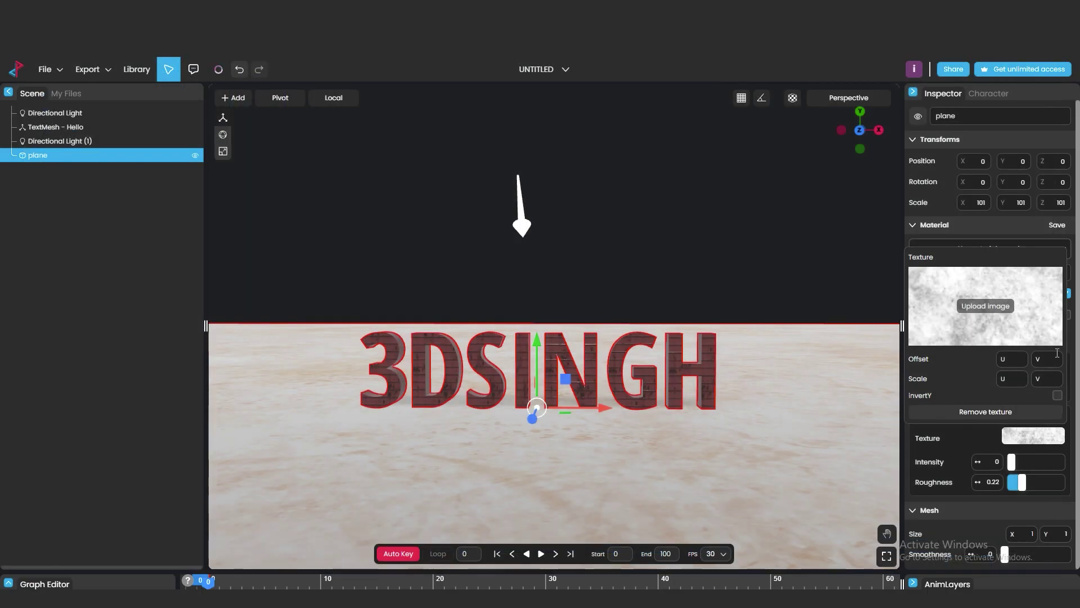
click(934, 484)
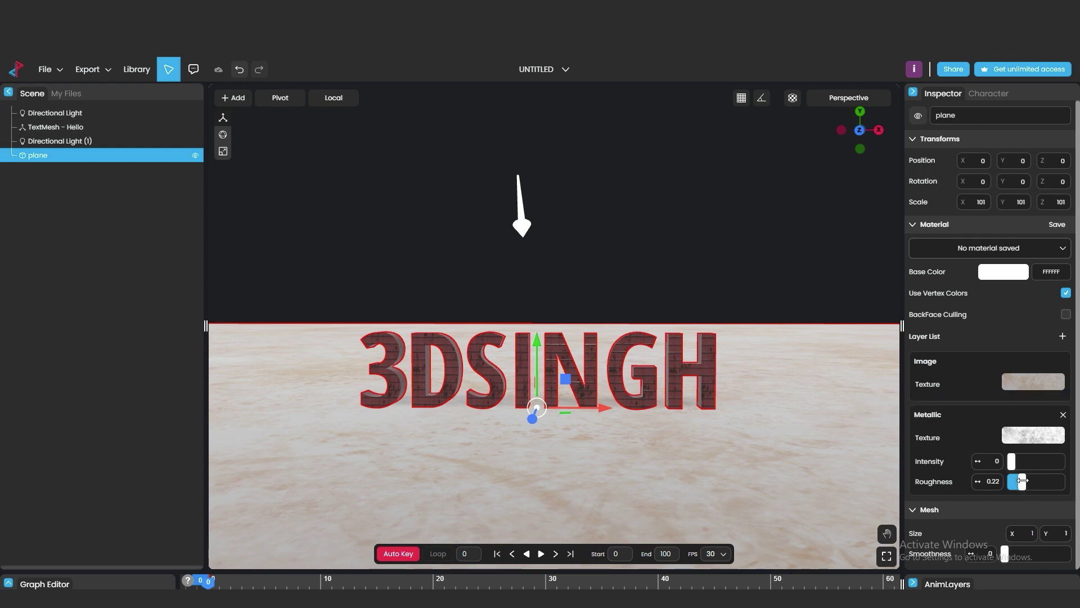
drag(1022, 481, 964, 542)
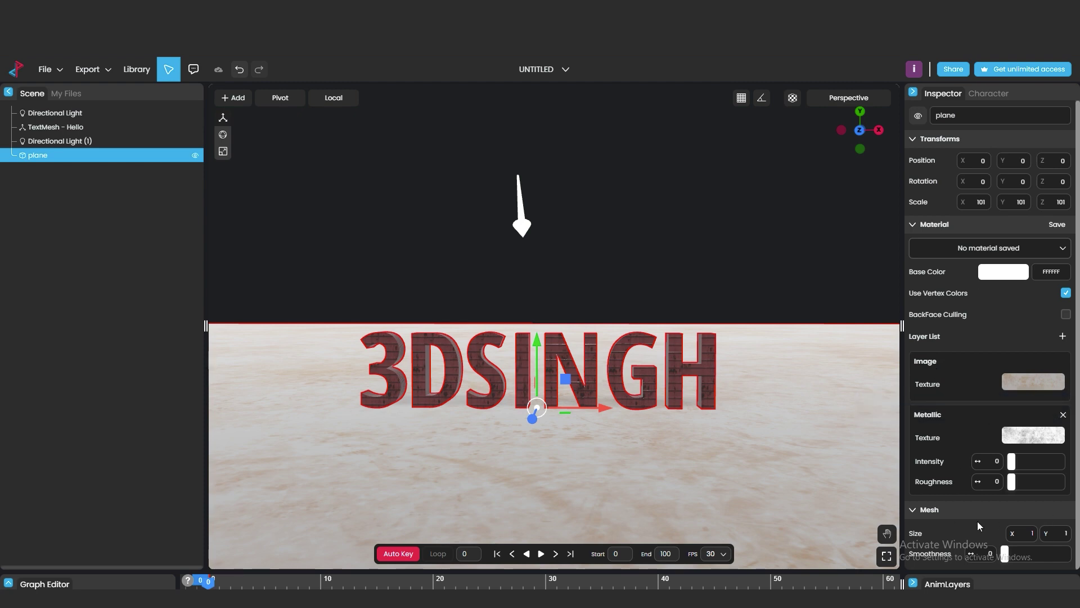
Step: Set the U scale of the plane's image texture to 4 and its metallic layer's roughness to about 0.10
click(1014, 383)
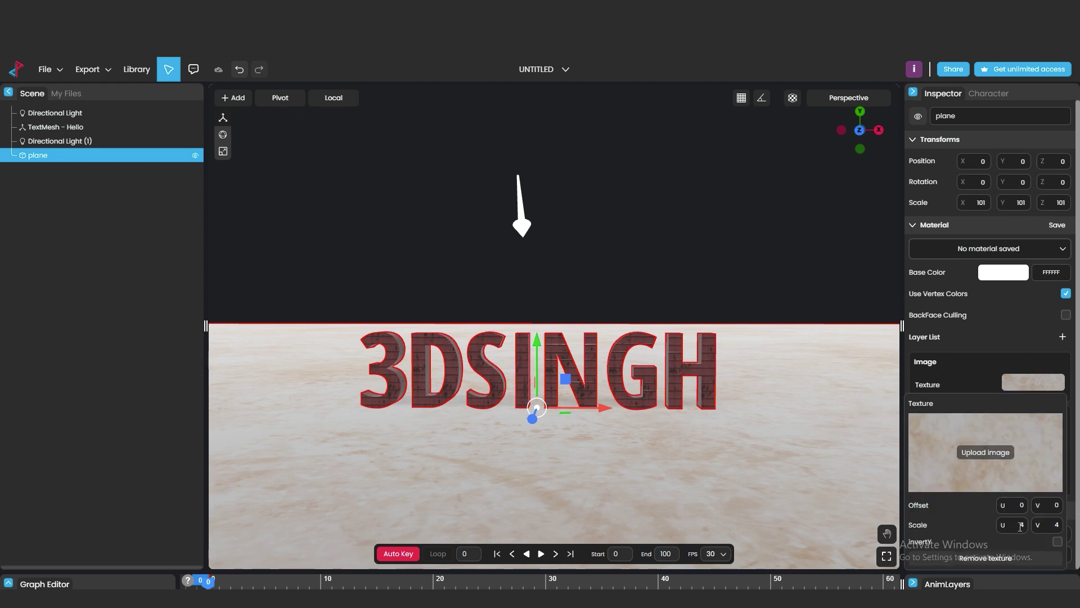
text(1)
key(BackSpace)
text(4)
click(1076, 535)
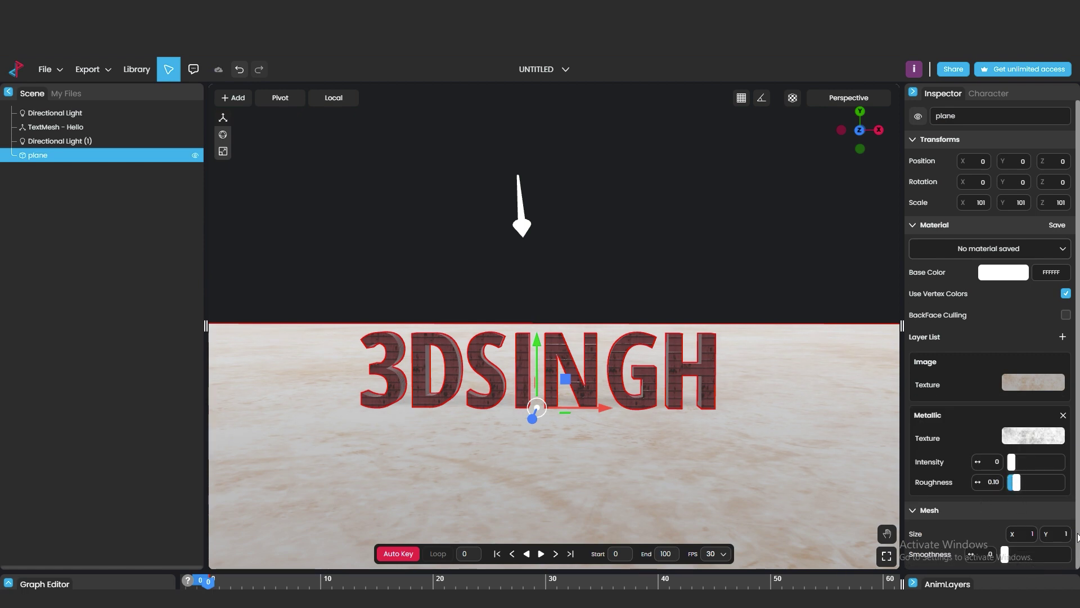
click(914, 511)
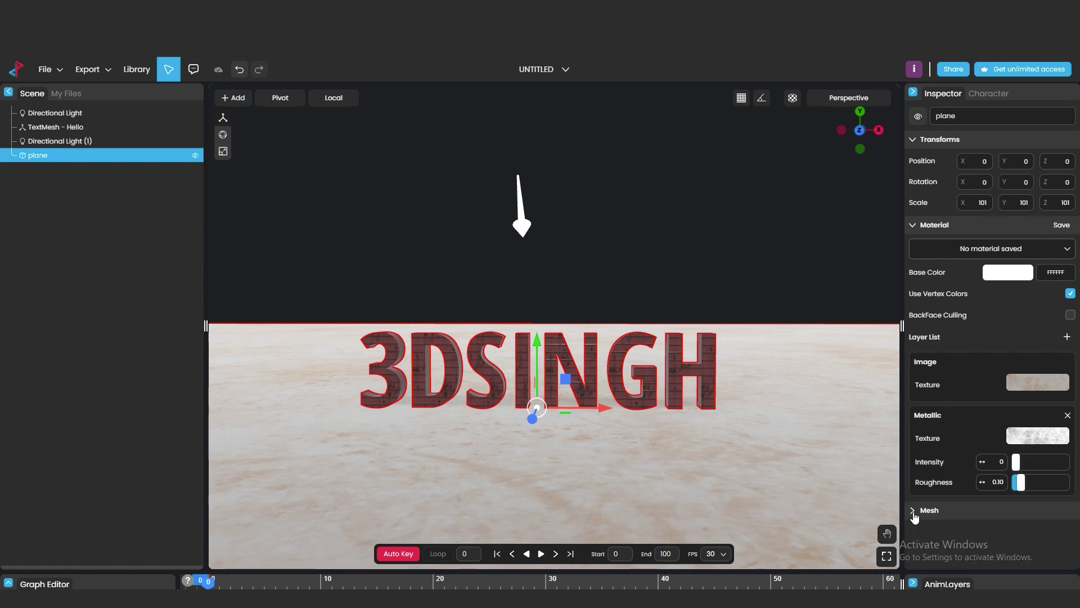
click(688, 365)
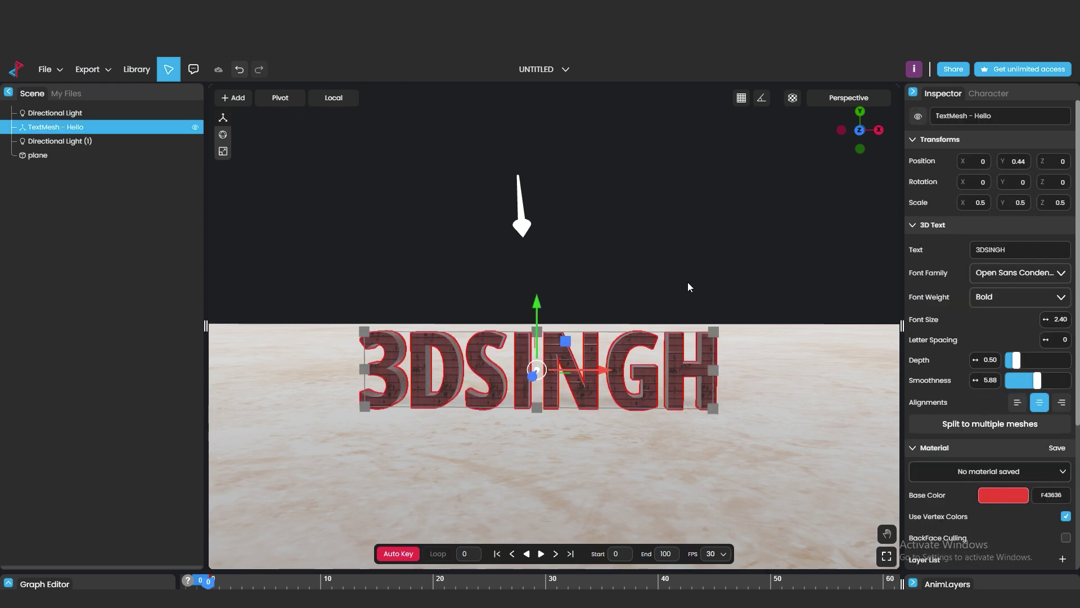
click(717, 370)
click(654, 492)
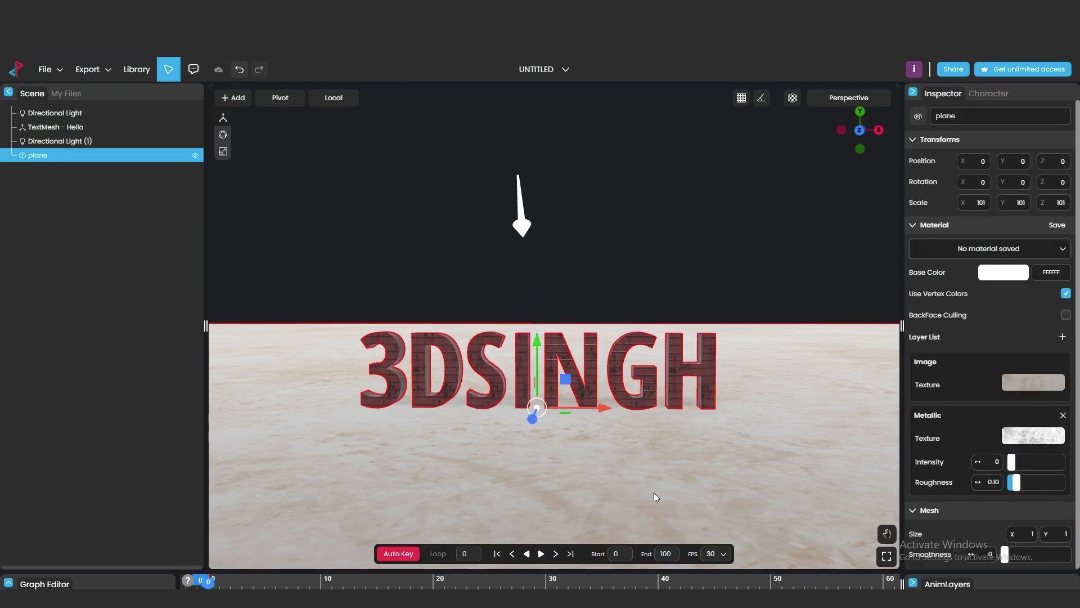
click(655, 493)
Step: Rotate the second directional light above the text to about X 26, Y -37, Z -25 degrees
click(520, 225)
click(223, 134)
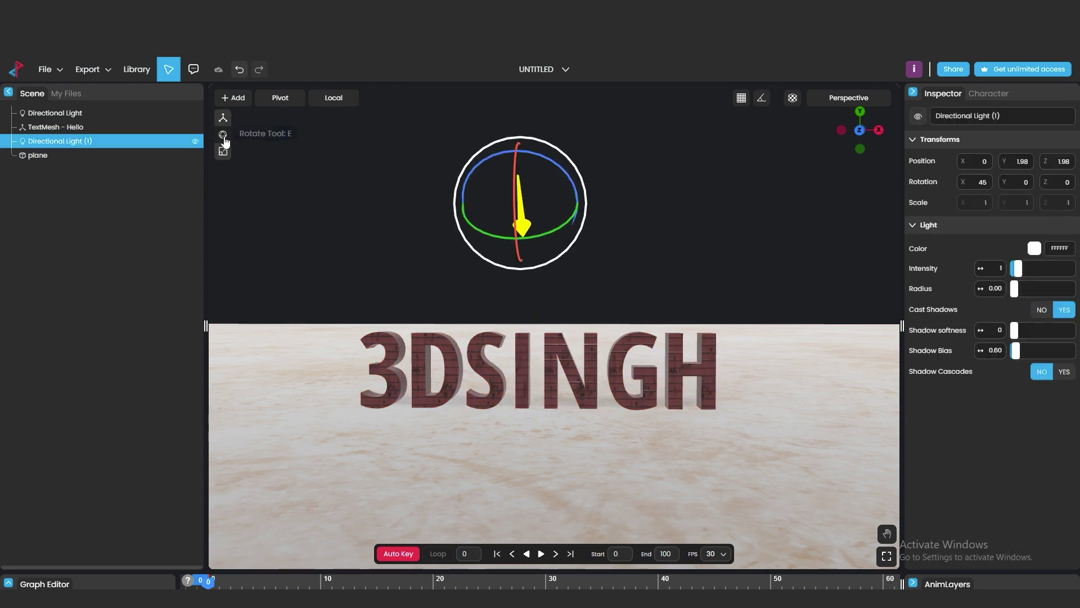
drag(555, 232, 547, 233)
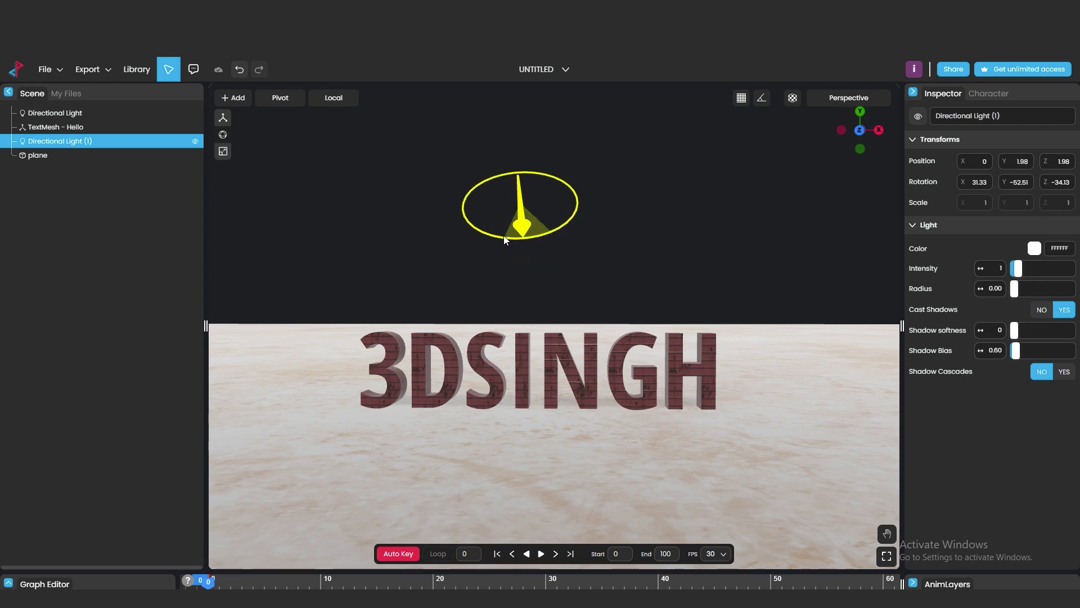
drag(435, 236, 583, 291)
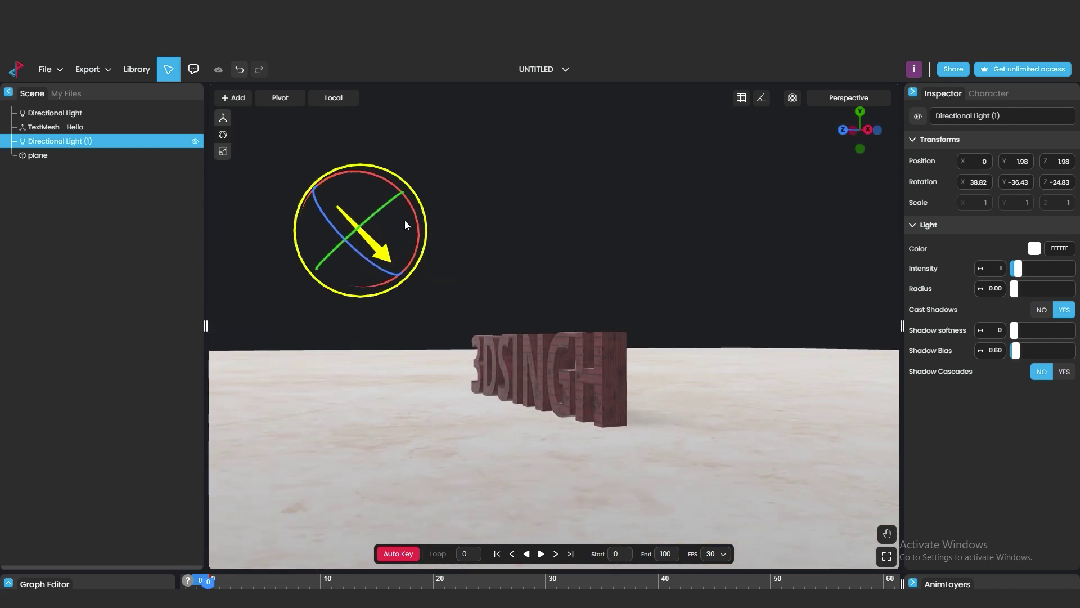
drag(405, 195, 412, 201)
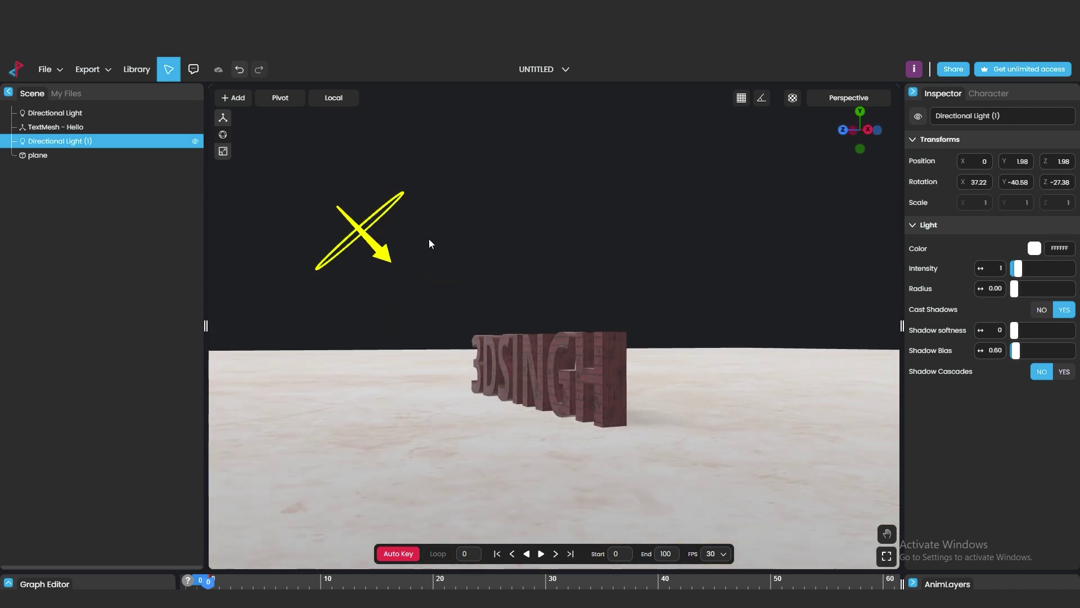
drag(429, 243, 427, 241)
drag(387, 184, 413, 170)
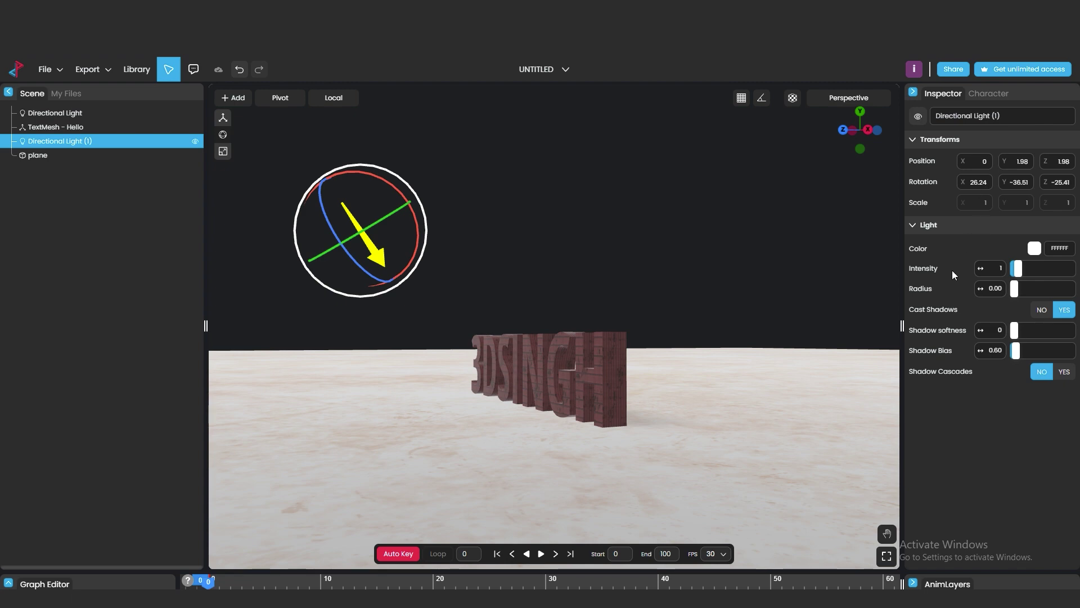
Step: Raise the second directional light's intensity to 4.56, keep its radius at 0, and toggle its shadow casting off and back on
mouse_move(1019, 269)
mouse_down()
mouse_move(1050, 269)
mouse_move(1032, 269)
mouse_up()
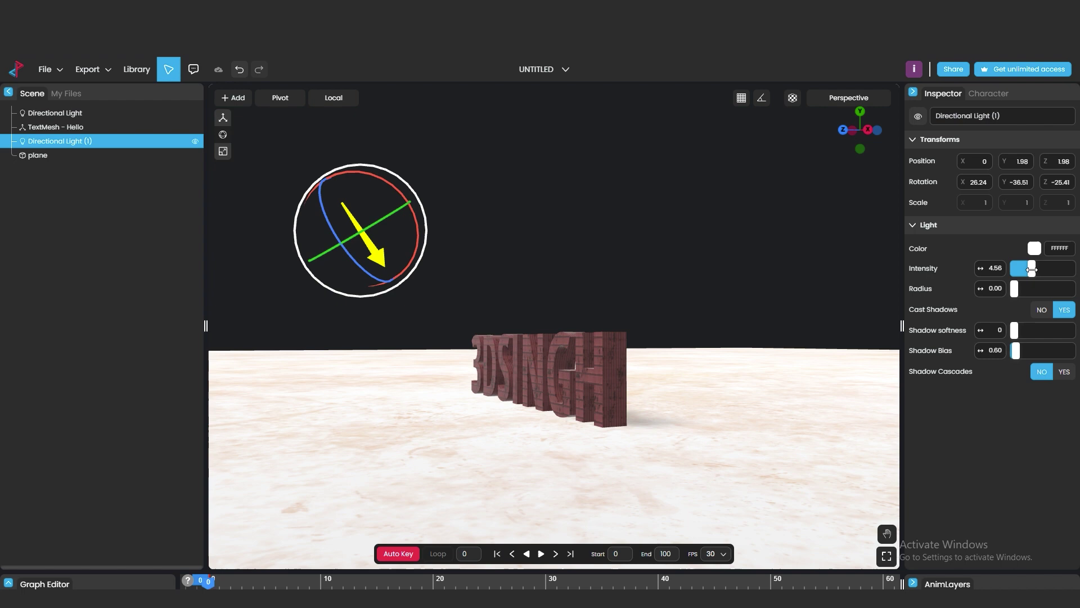
drag(1016, 288, 1012, 291)
click(1041, 312)
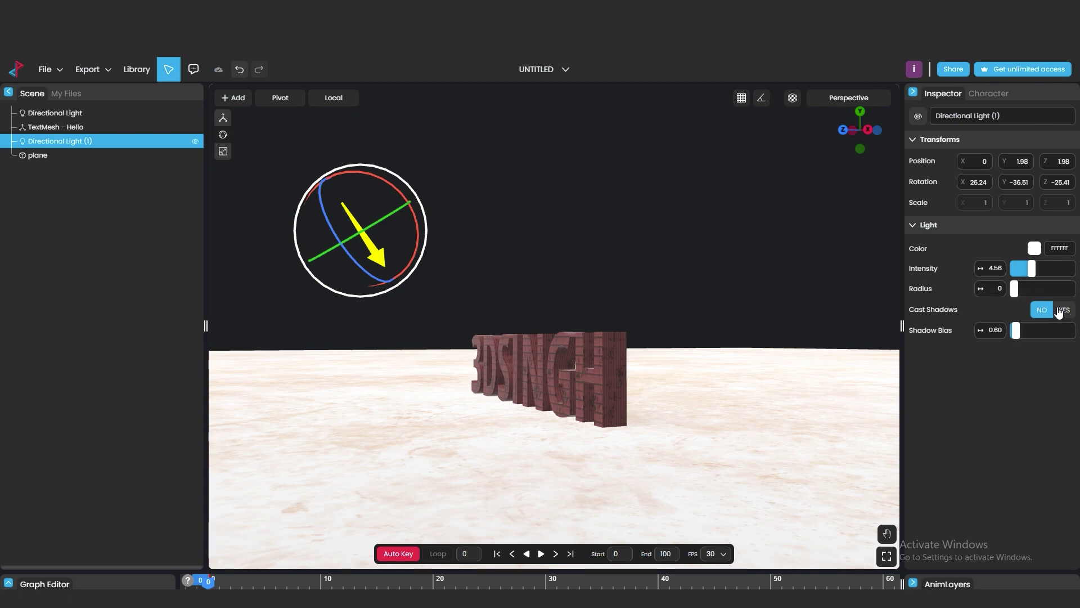
click(1060, 312)
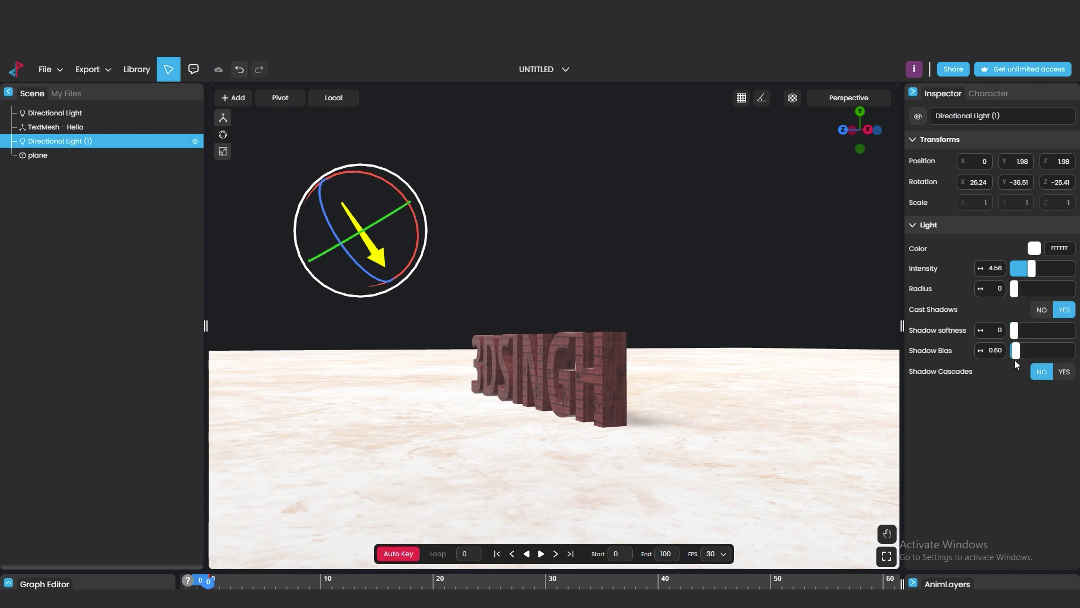
Step: Lower the light's shadow bias to 0.10, turn on shadow cascades and reduce the cascades size
drag(1016, 355, 1007, 351)
click(1067, 373)
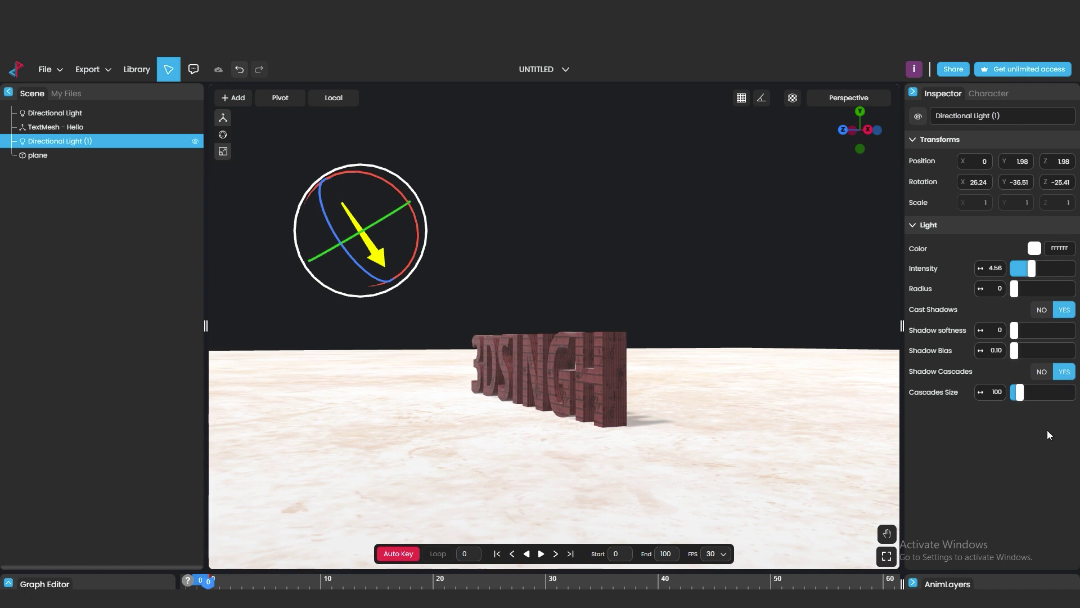
drag(1021, 391, 958, 397)
Step: Add a camera to the scene while viewing the 3D text from the front
click(739, 352)
drag(738, 350, 785, 356)
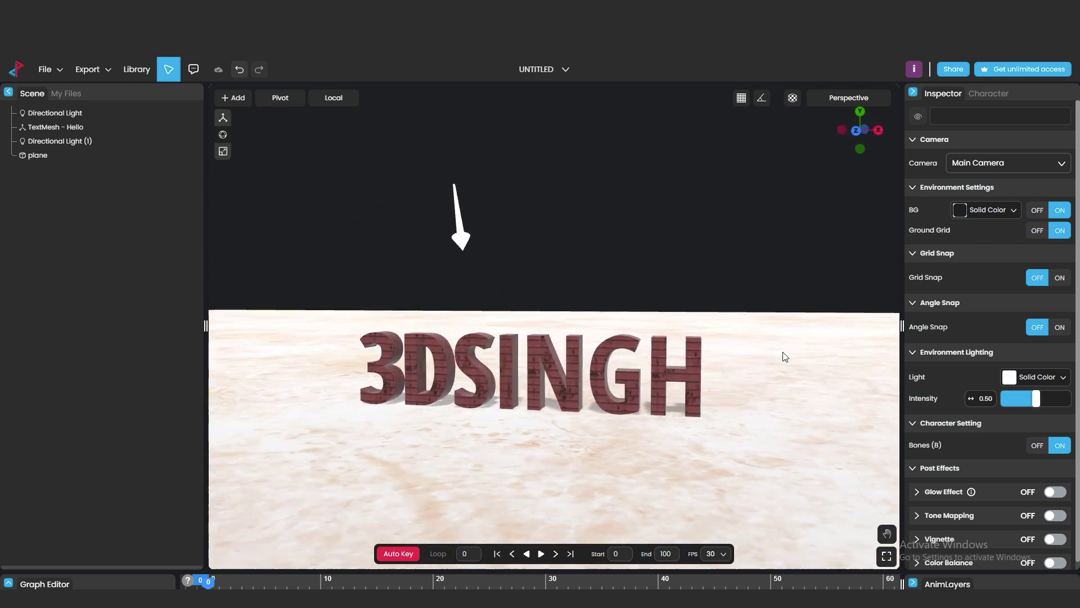
scroll(787, 357, up, 3)
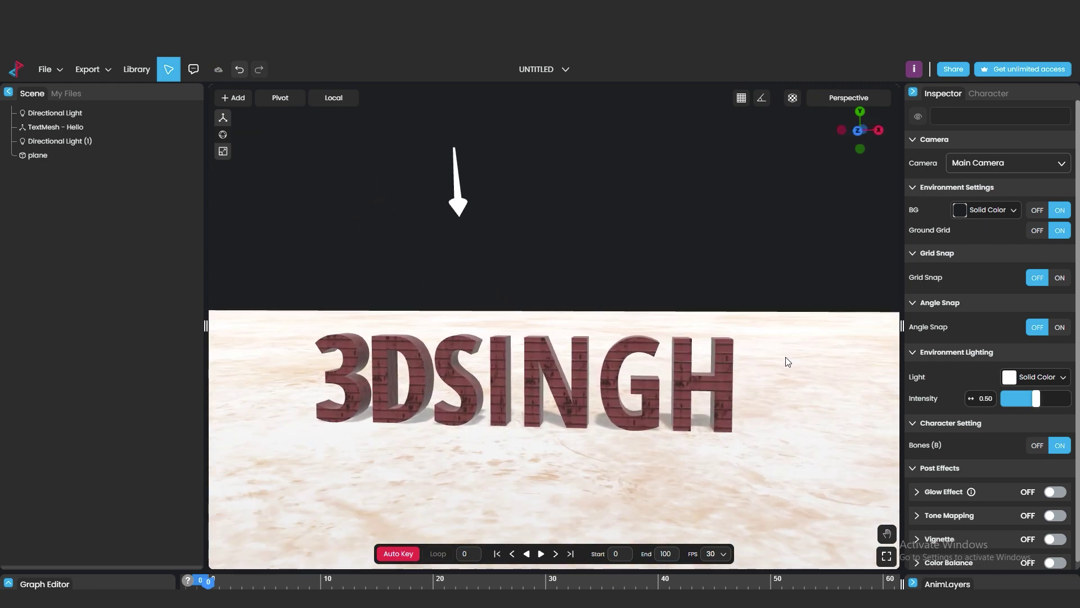
scroll(759, 406, up, 1)
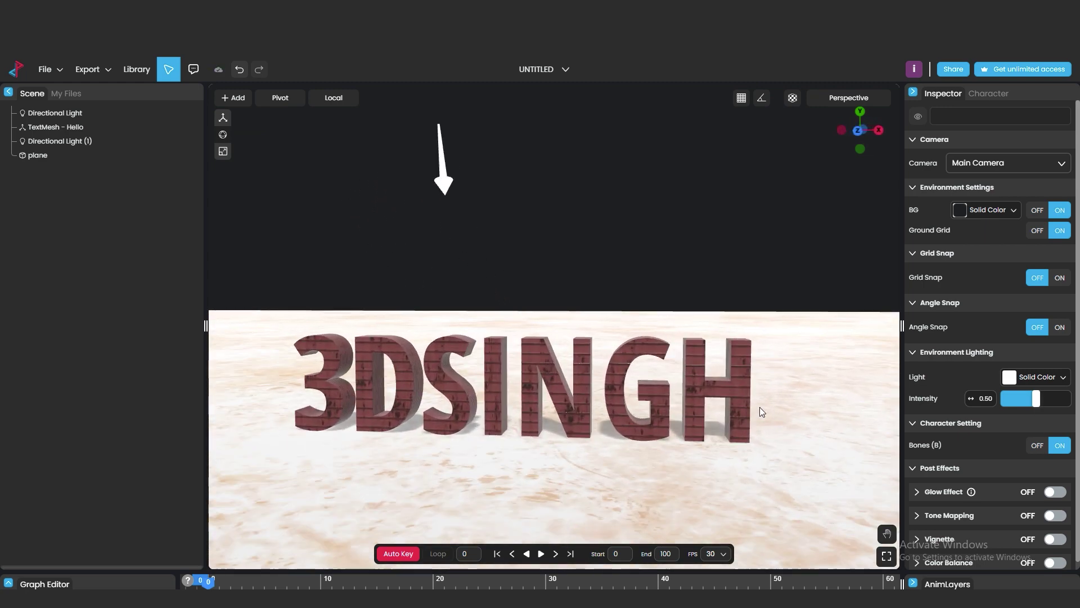
click(232, 99)
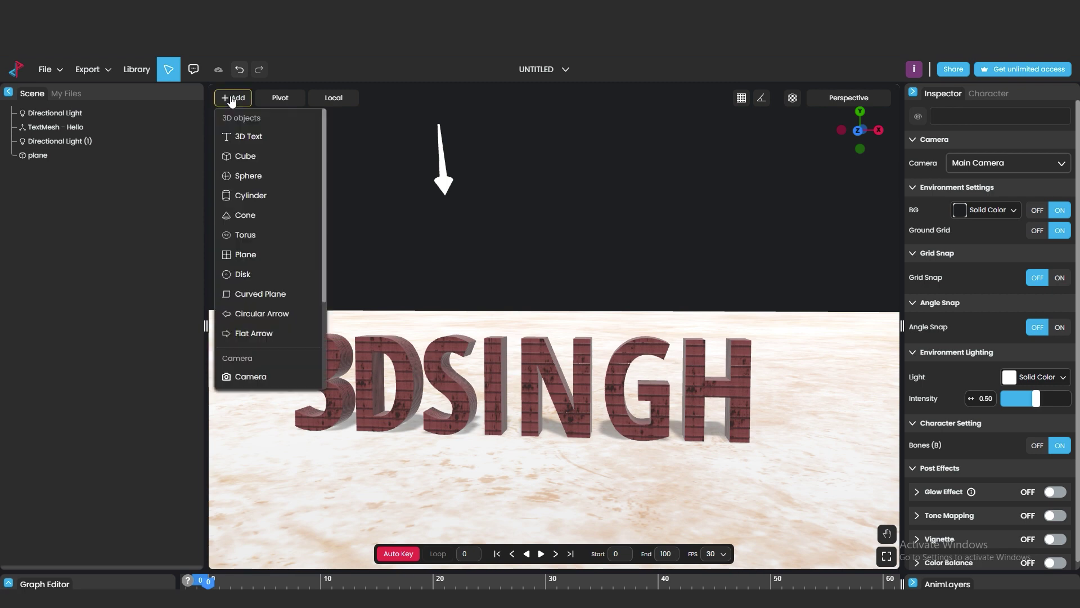
click(251, 377)
Step: Move the new camera up and out in front of the text to about X 0.32, Y 0.79, Z 2.57
click(223, 117)
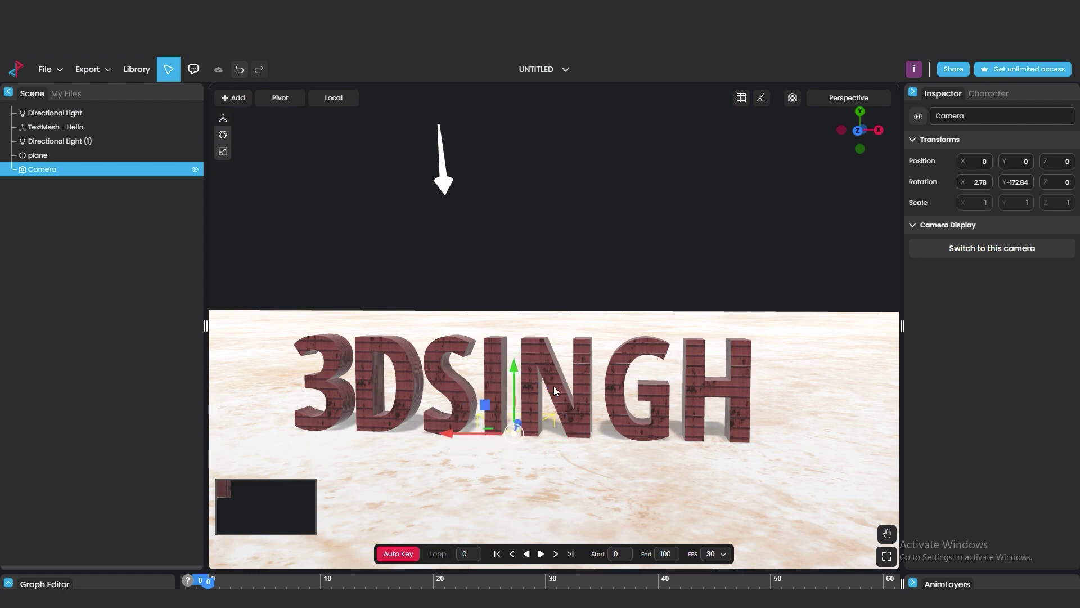
drag(514, 374, 514, 292)
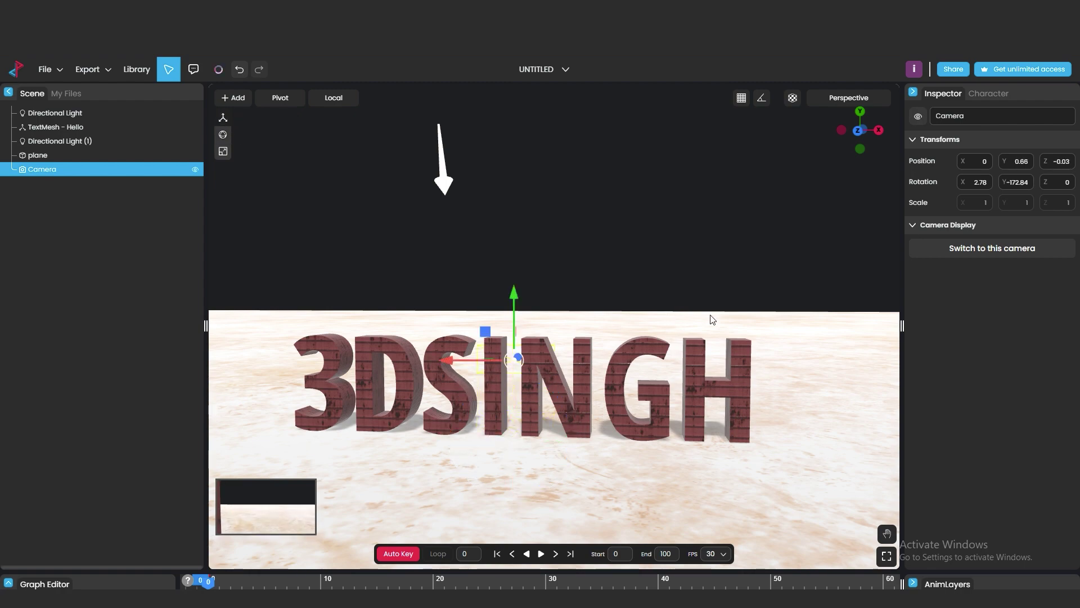
drag(709, 316, 339, 338)
drag(767, 363, 690, 363)
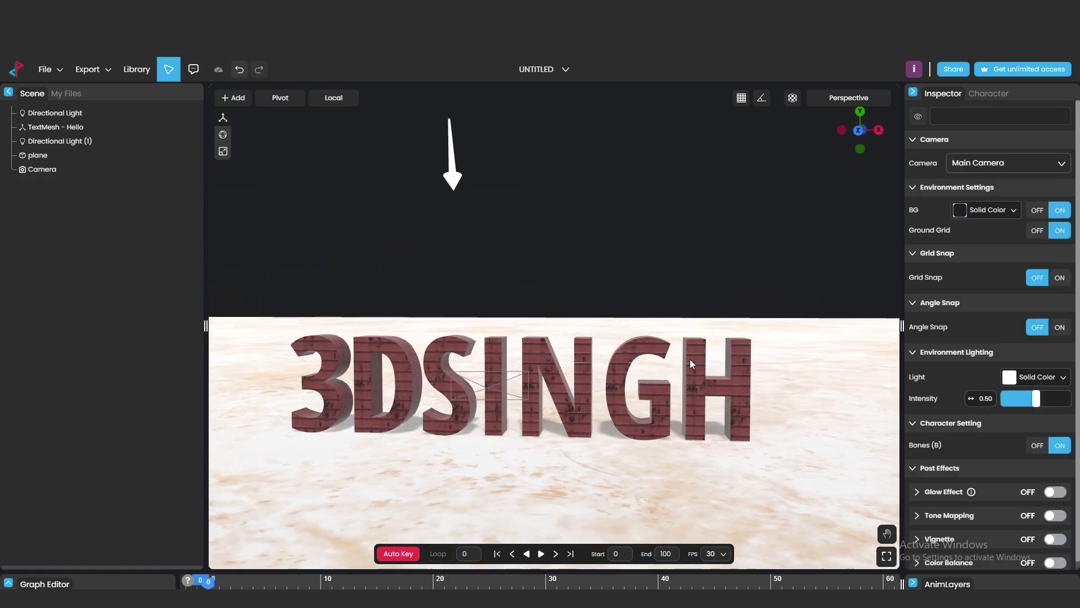
click(502, 391)
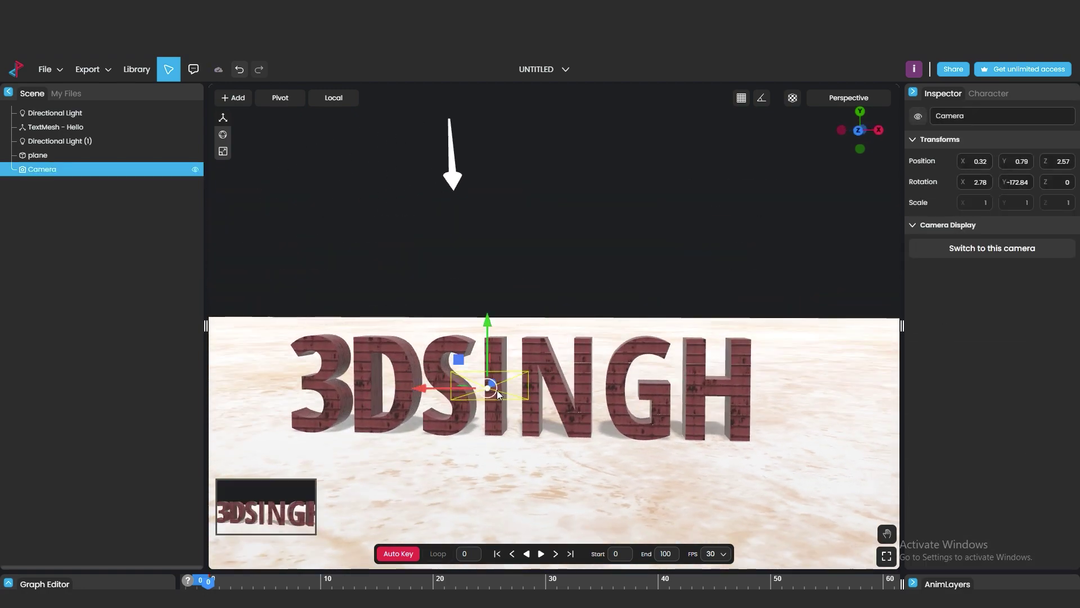
Step: Switch to the new camera's view and pull it back to about Z 4.56 to frame the whole text
click(999, 252)
scroll(669, 256, down, 3)
scroll(661, 273, up, 2)
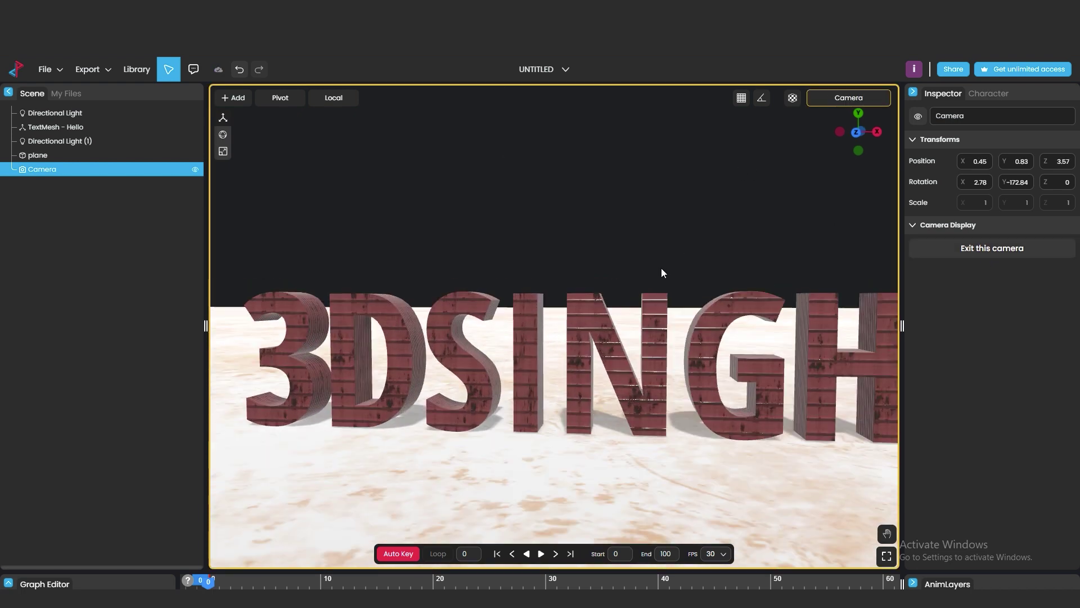
scroll(662, 273, down, 1)
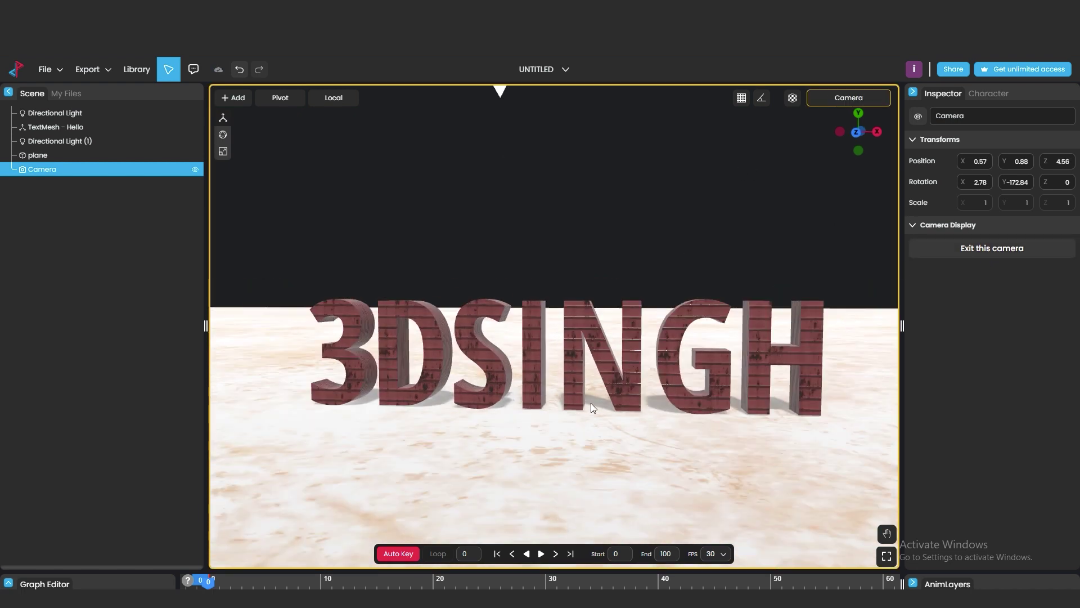
Step: Set the camera's rotation to about X -2.95 and Y 178.57, and try rolling it around Z
drag(966, 188, 960, 186)
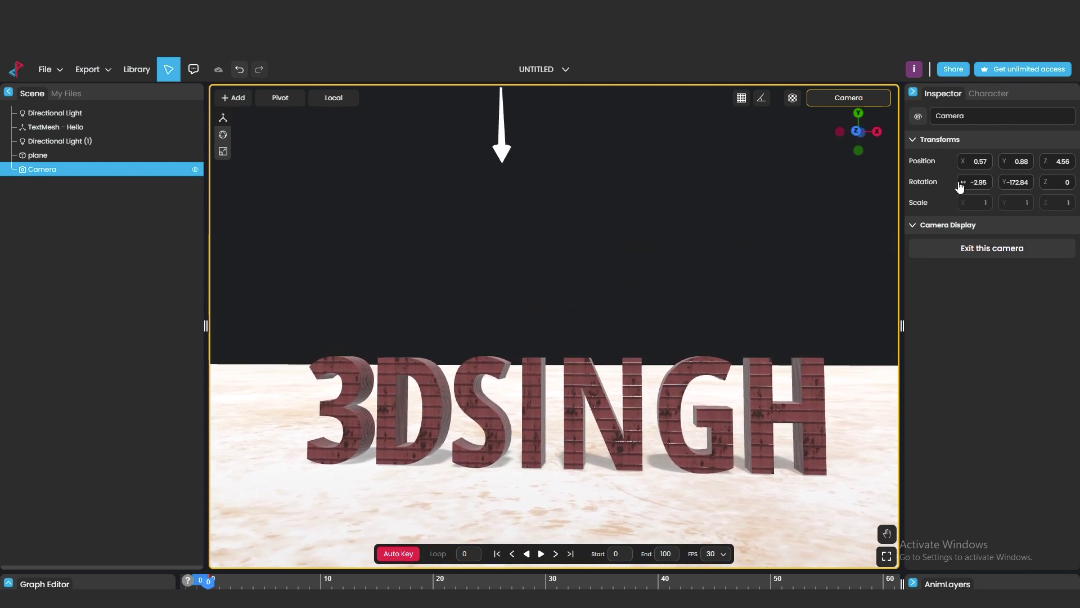
scroll(693, 285, down, 1)
scroll(692, 285, up, 2)
scroll(692, 286, down, 1)
drag(1004, 186, 1052, 183)
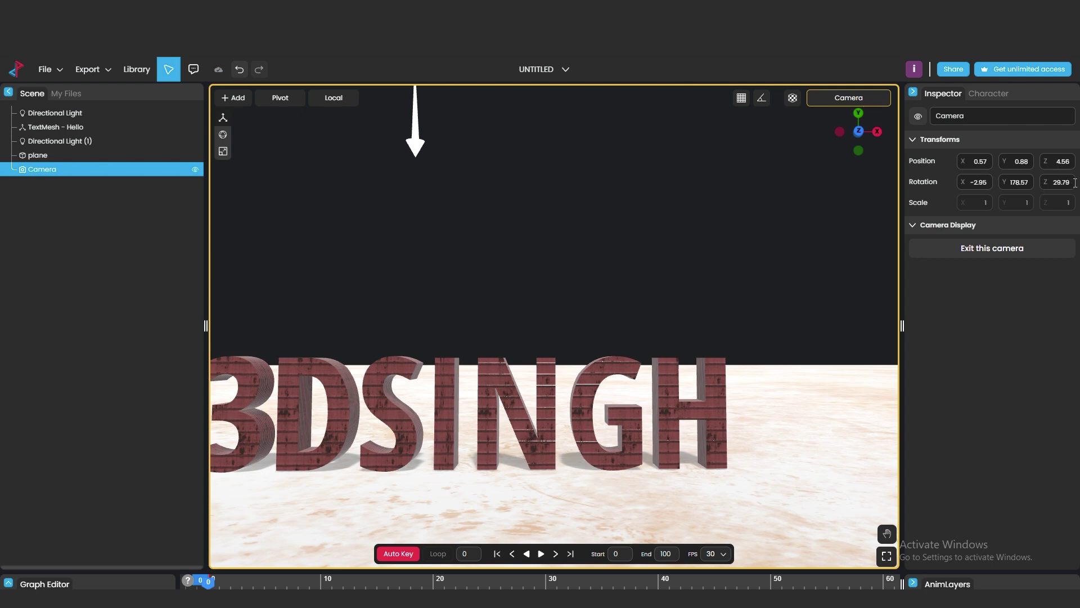
Step: Shift the camera to about X 0.05 and lower it so the text is centred, and clear the selection
drag(964, 166, 933, 157)
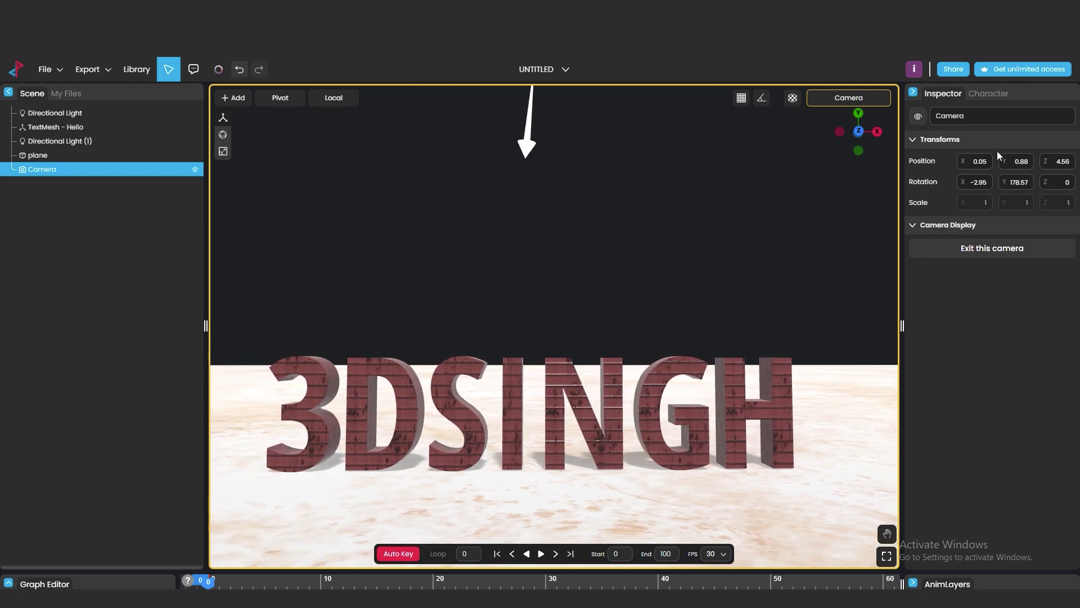
drag(1005, 161, 959, 181)
key(Escape)
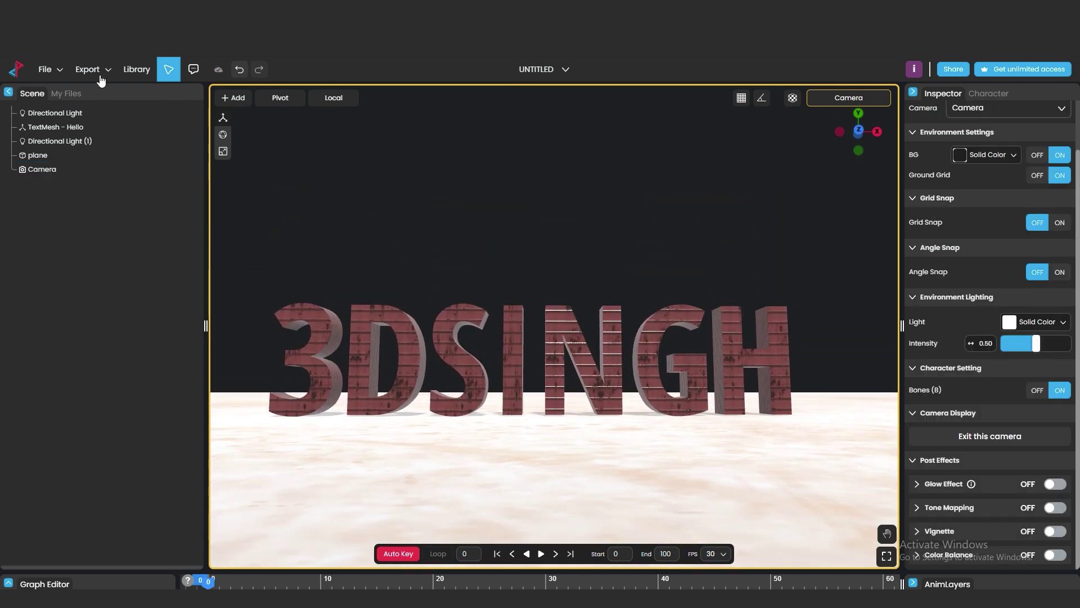
Step: Export the camera view as a JPG image at a custom size of 1280 x 720 px
click(98, 72)
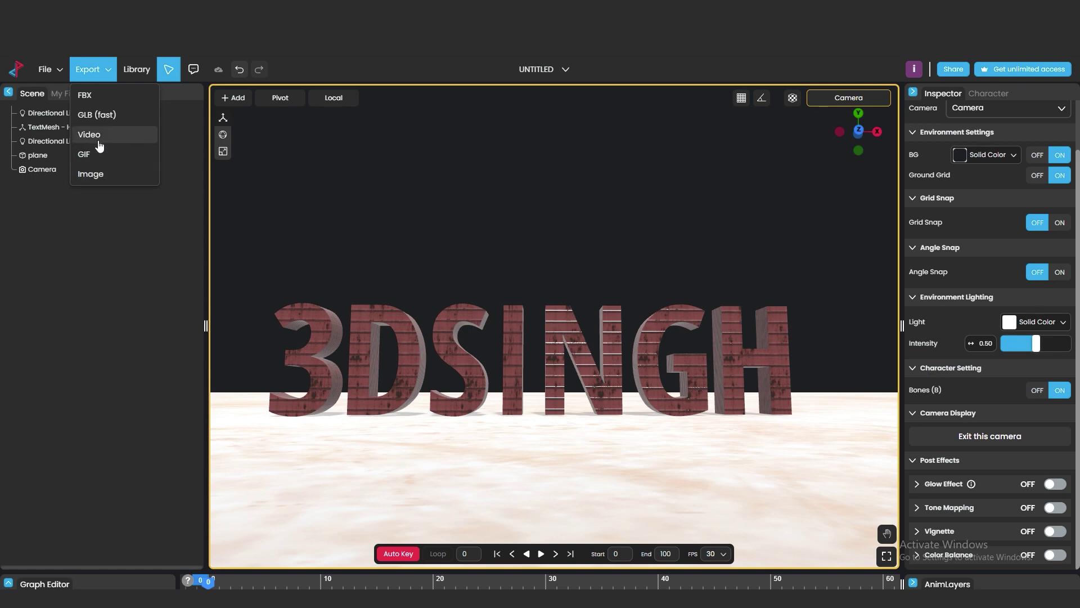
click(100, 172)
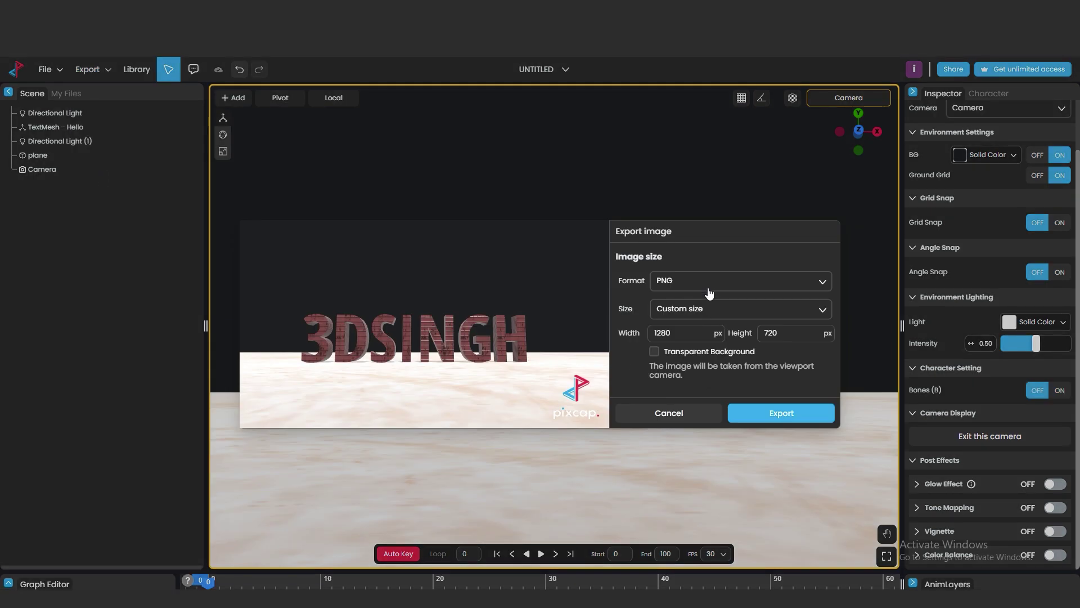
click(709, 292)
click(705, 312)
click(702, 314)
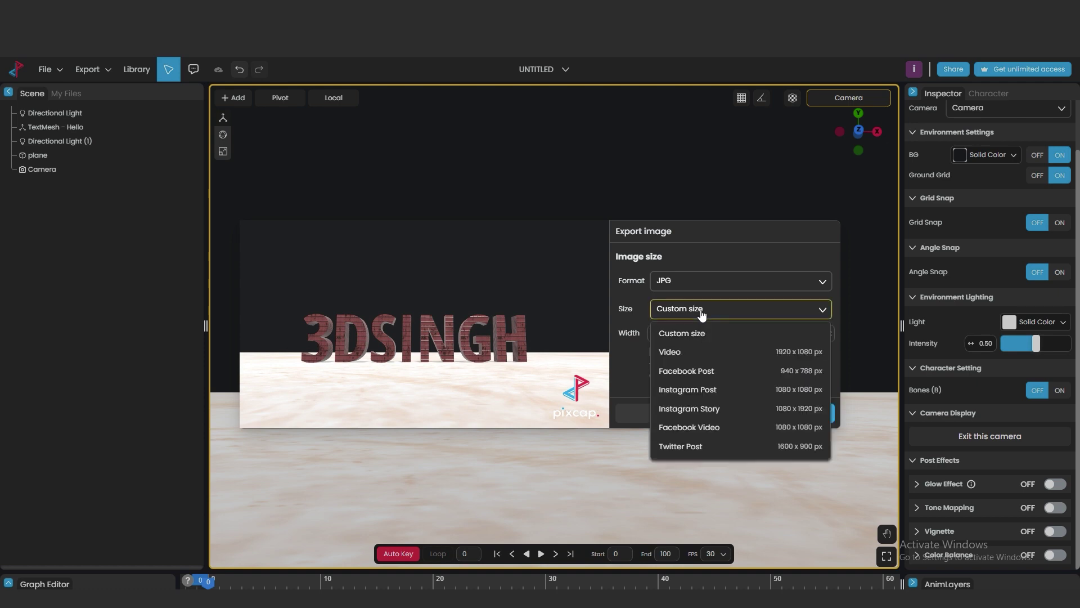
click(701, 332)
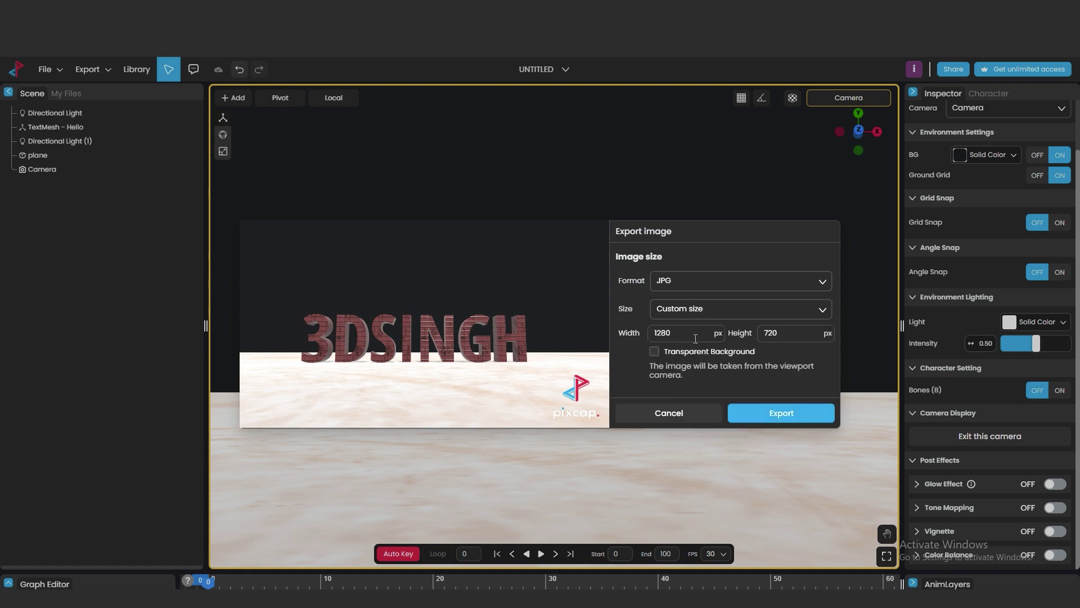
click(770, 417)
click(981, 572)
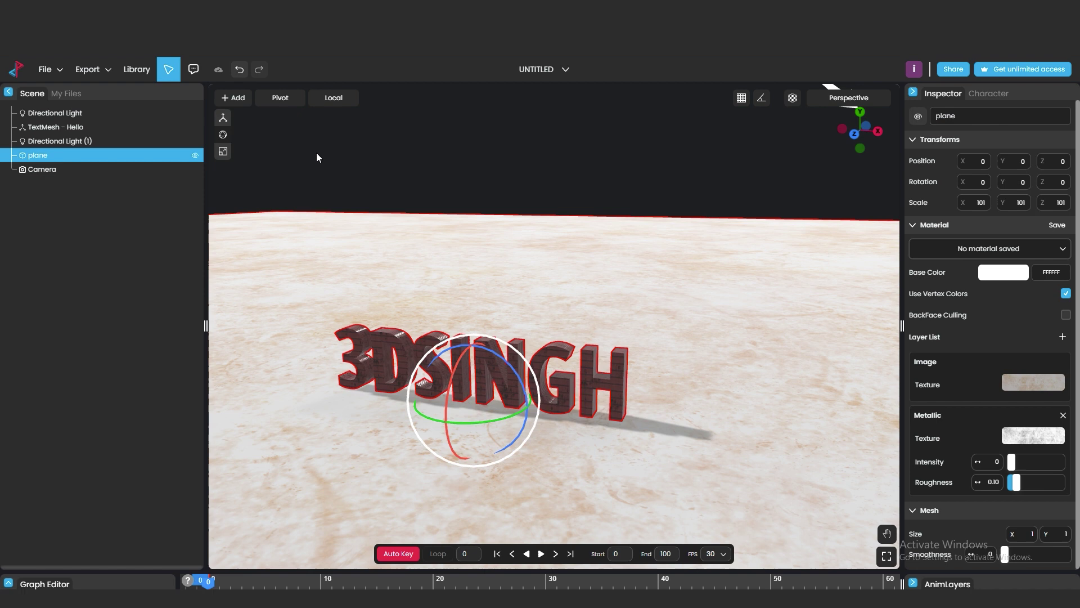
Step: Open the asset library and search its models for "DINOSAUR"
click(136, 69)
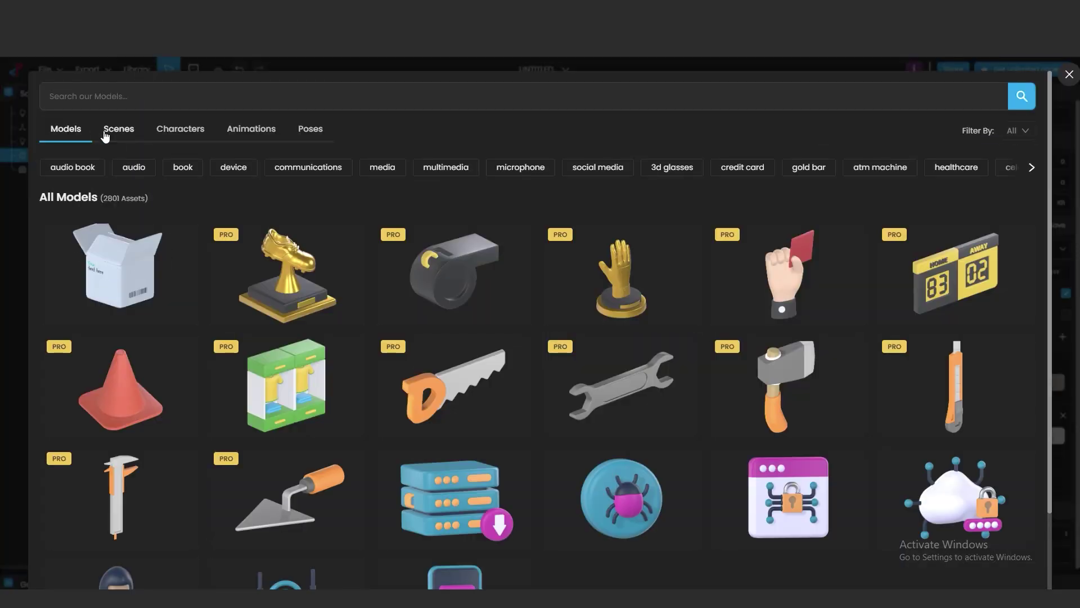
click(113, 102)
text(DINOSAUR)
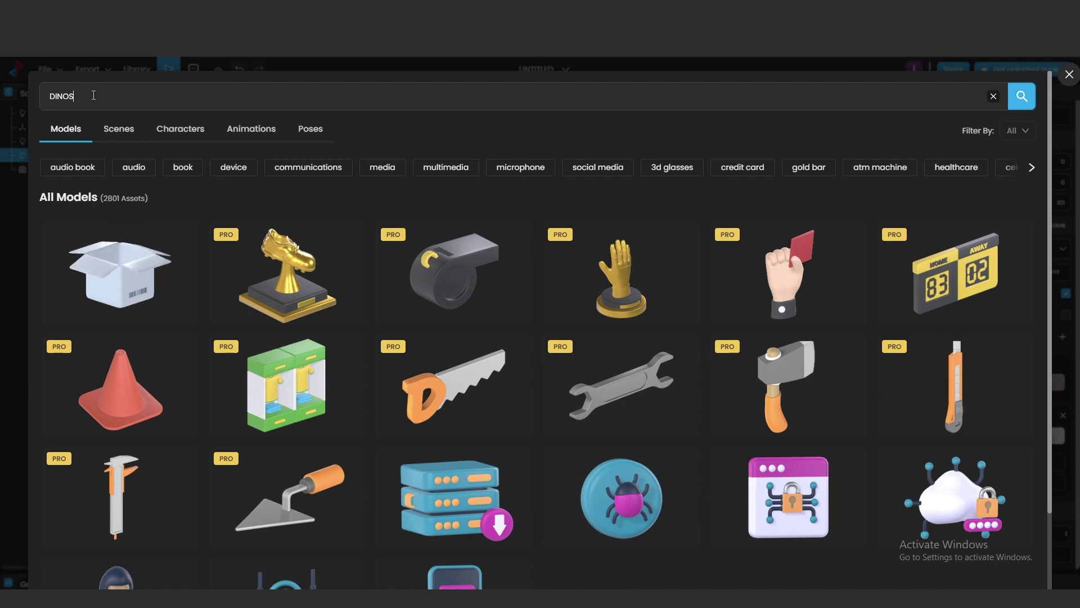
key(Return)
Step: Search the model library for "ANIMAL" and browse the matching models
double_click(113, 102)
text(ANIMAL)
key(Return)
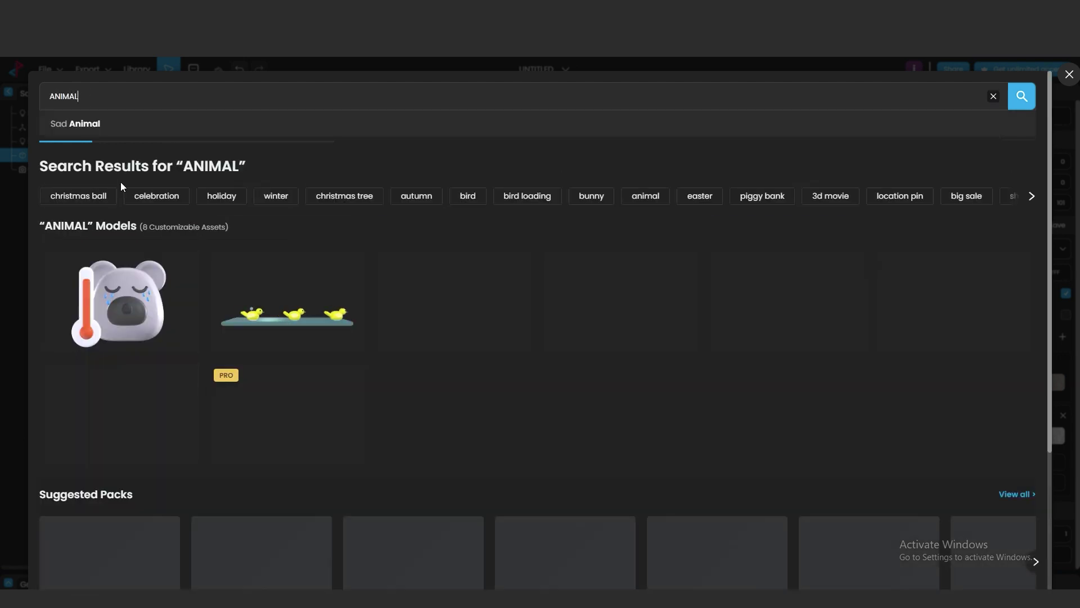
scroll(464, 422, down, 3)
scroll(209, 277, up, 3)
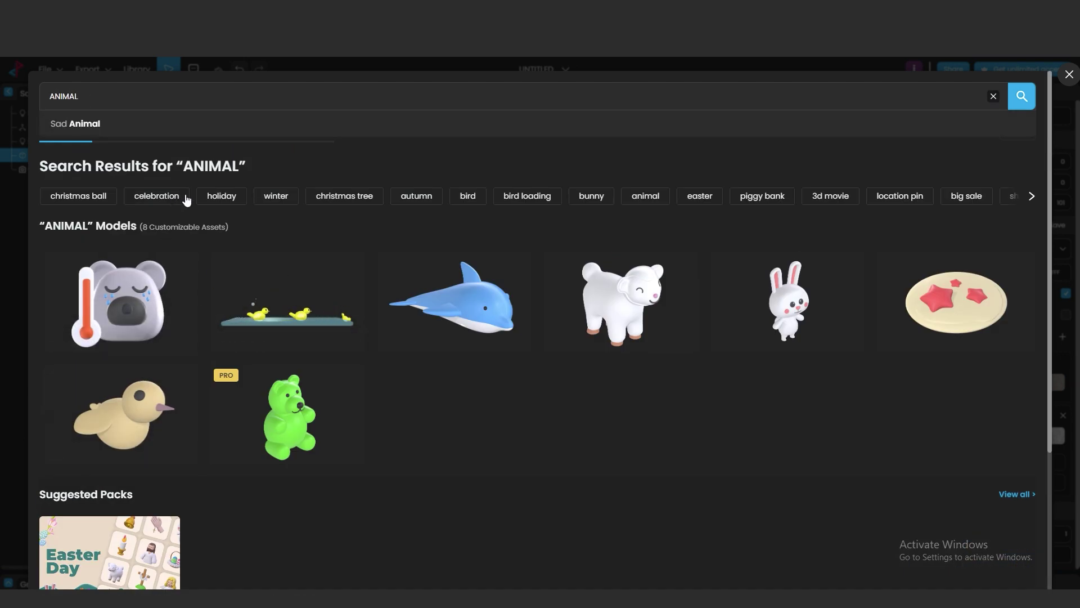
Step: Clear the library search, browse all models and add the Social Media Achievement model to the scene
key(BackSpace)
key(BackSpace)
key(BackSpace)
key(BackSpace)
key(BackSpace)
key(BackSpace)
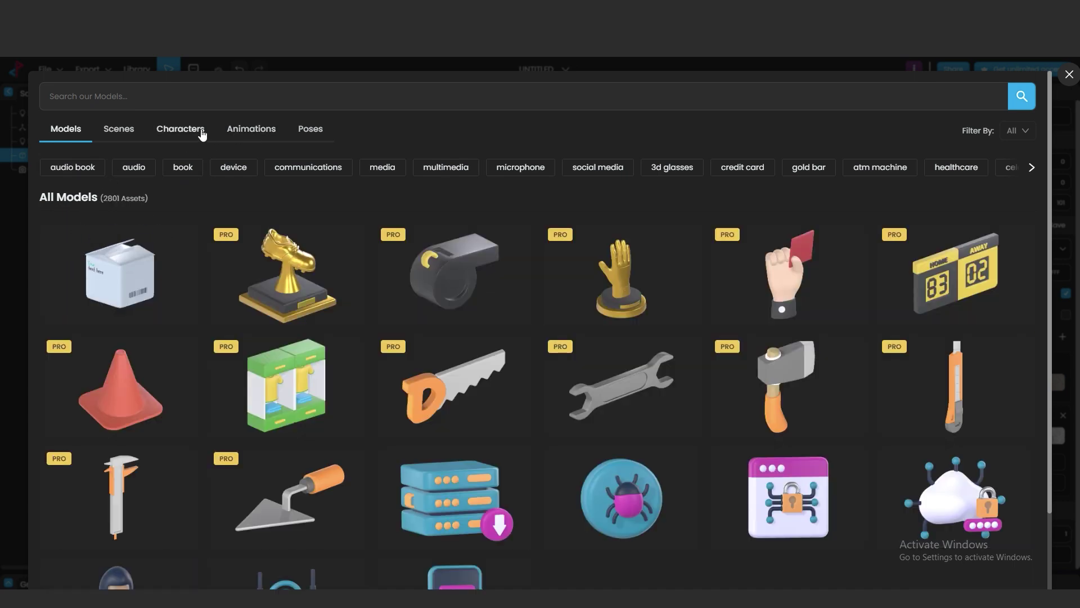
scroll(354, 373, down, 5)
scroll(353, 373, down, 15)
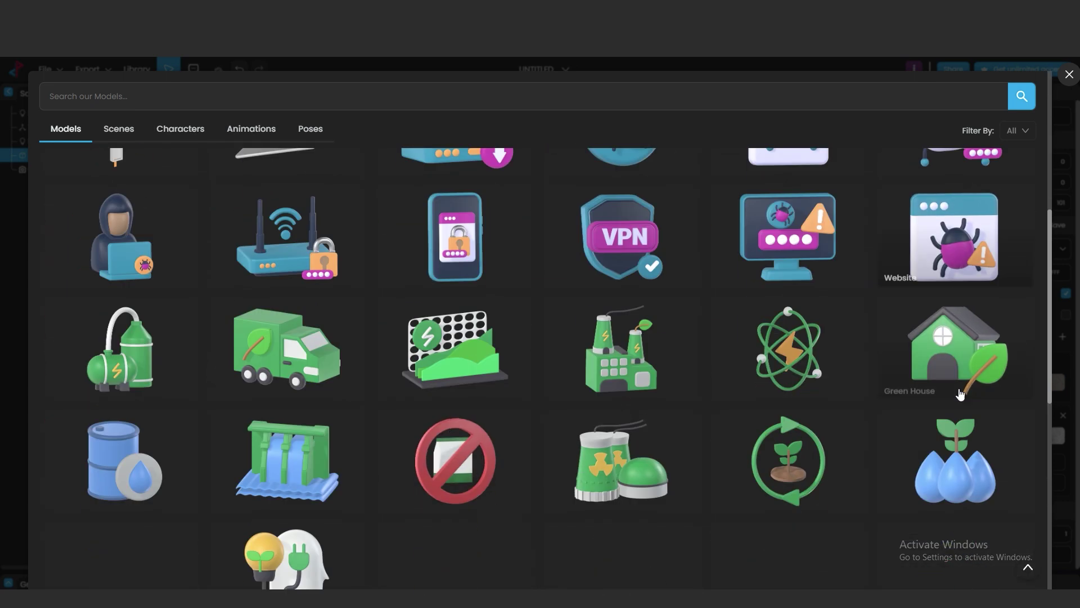
scroll(643, 452, down, 20)
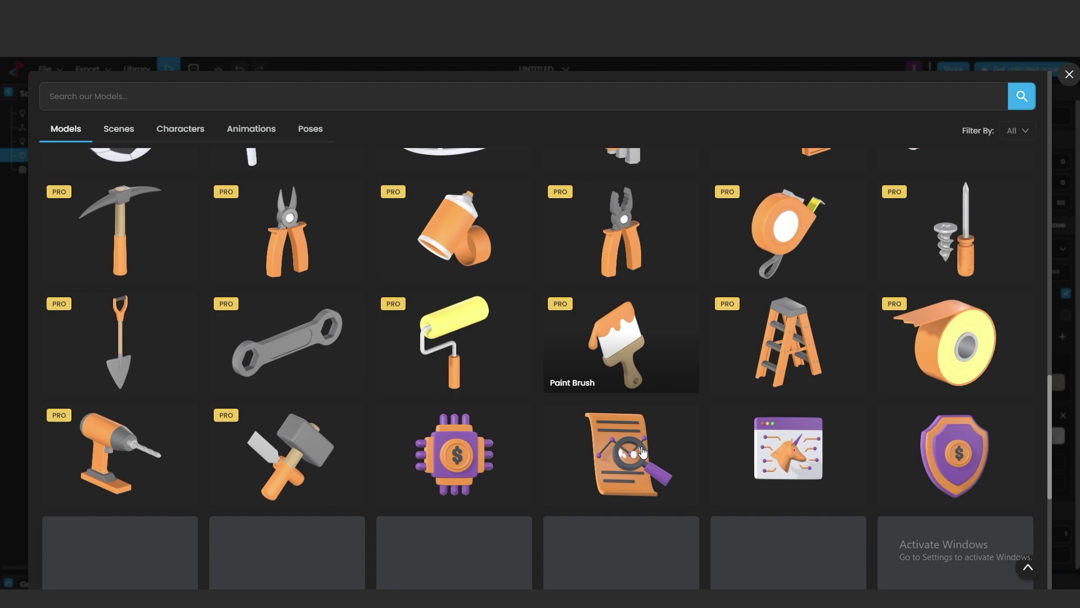
scroll(643, 451, down, 10)
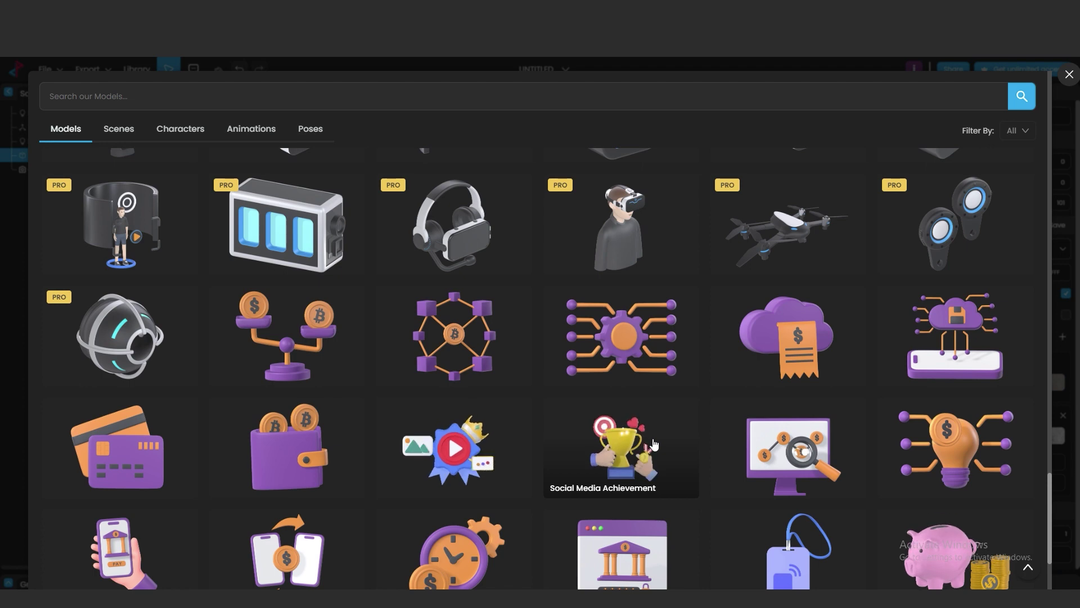
click(613, 444)
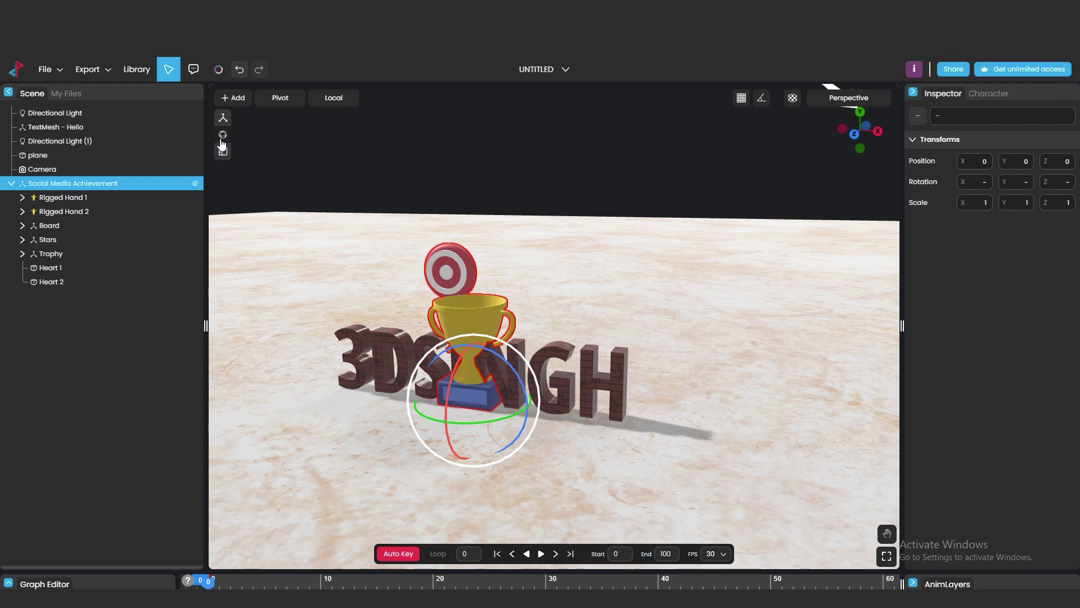
Step: Move the Social Media Achievement model to about X -2.81, Z -1.19, beside the start of the text, and play its animation
click(223, 118)
drag(446, 420, 406, 373)
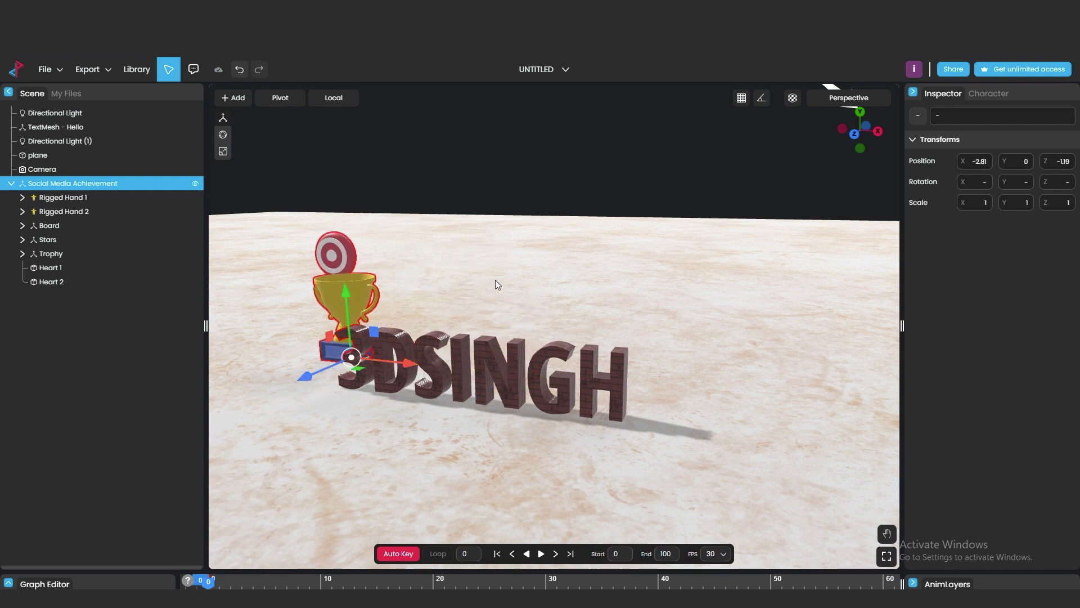
click(541, 553)
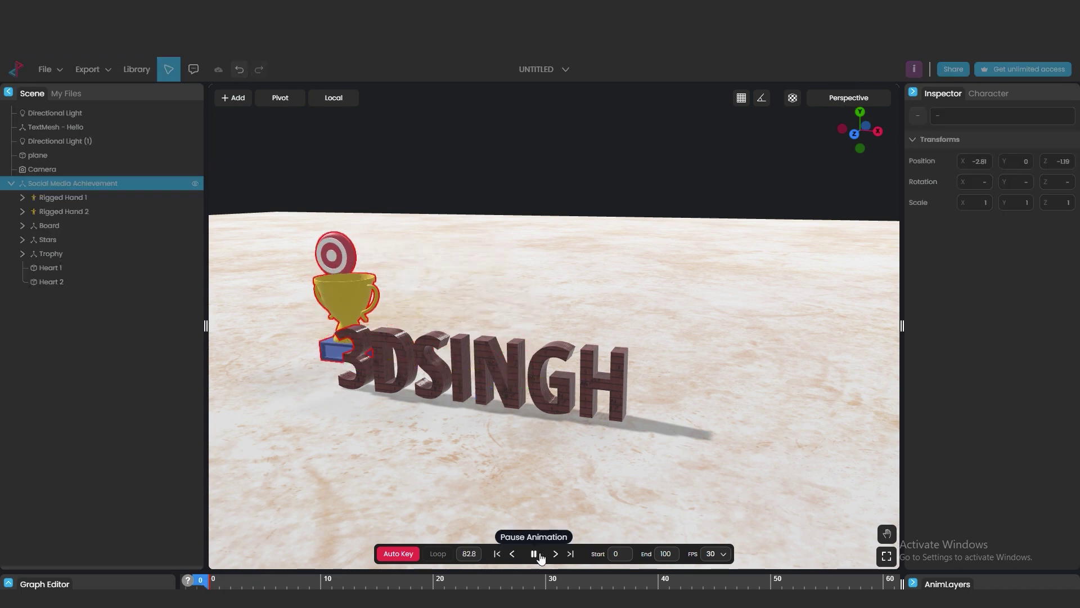
click(534, 554)
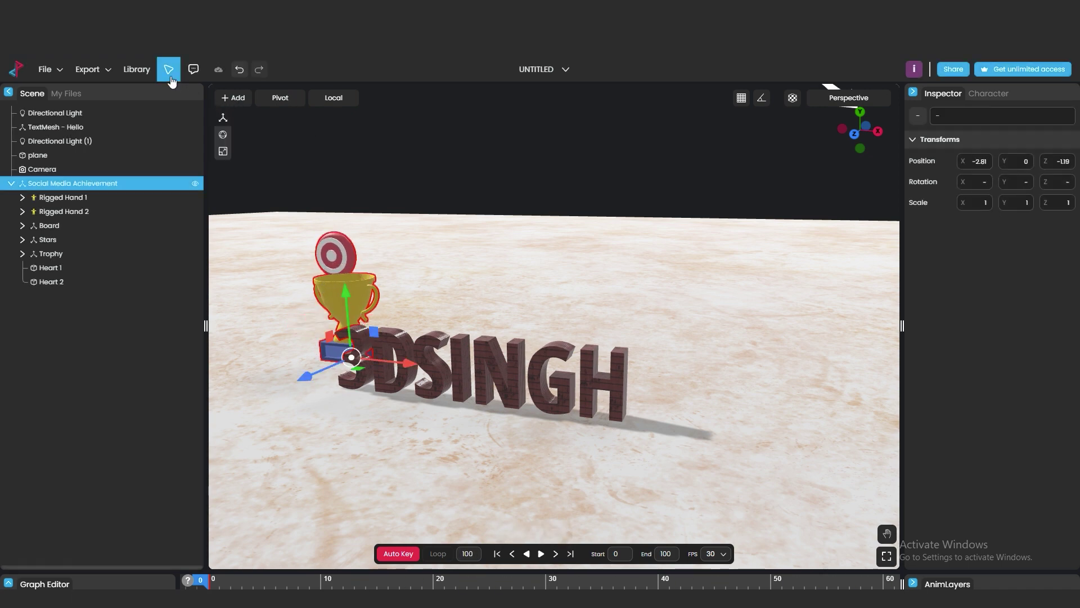
Step: Compare the library's free-plan and pro-plan characters, filter them to the free plan and add Mannequin (M) to the scene
click(136, 69)
click(198, 131)
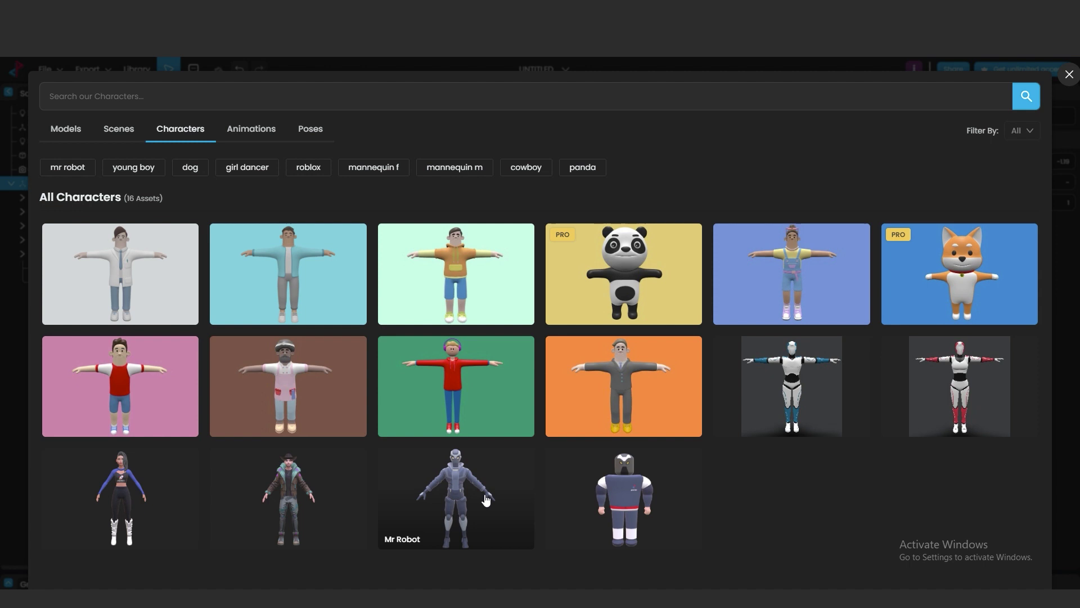
click(1021, 131)
click(995, 172)
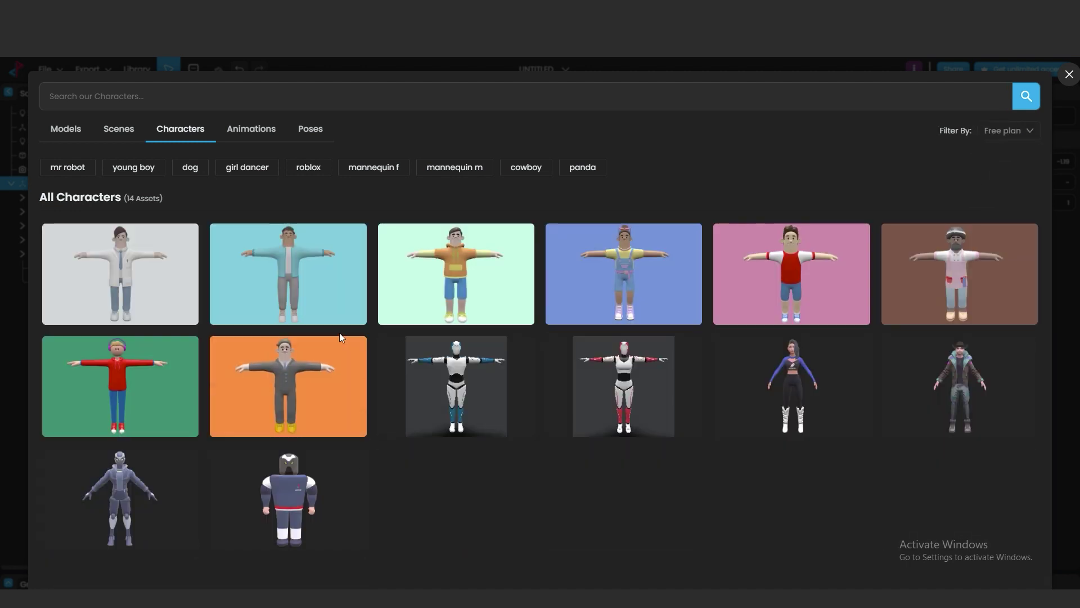
click(1007, 130)
click(995, 192)
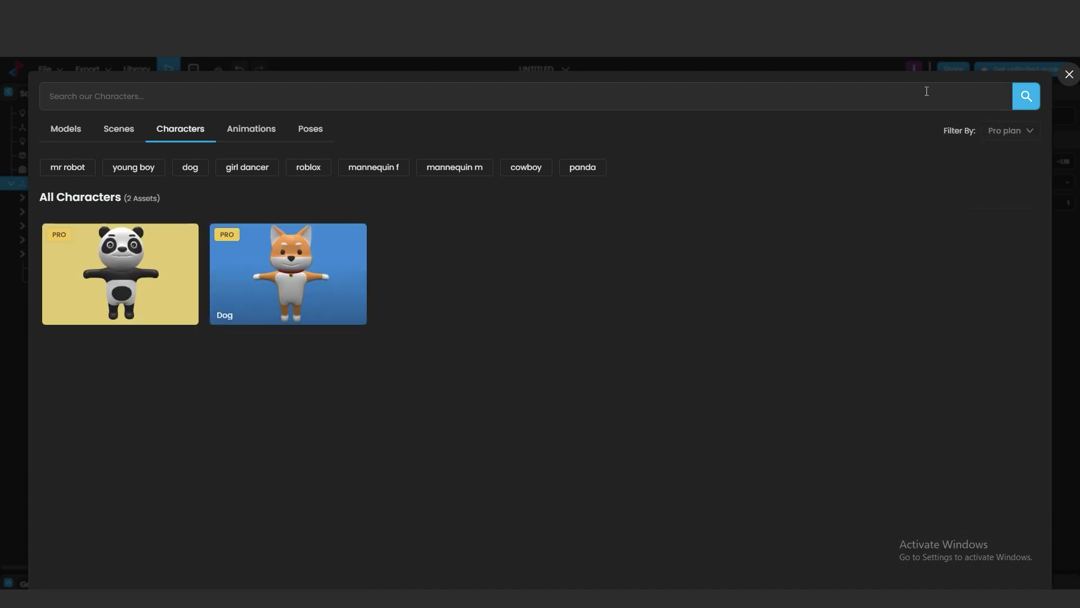
click(1010, 130)
click(1004, 171)
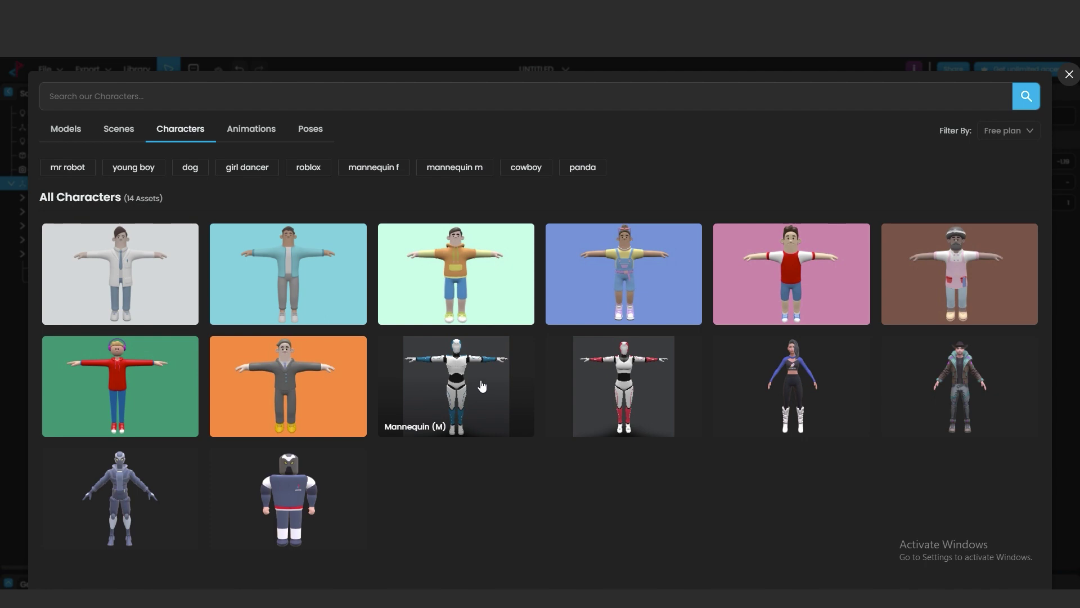
click(482, 385)
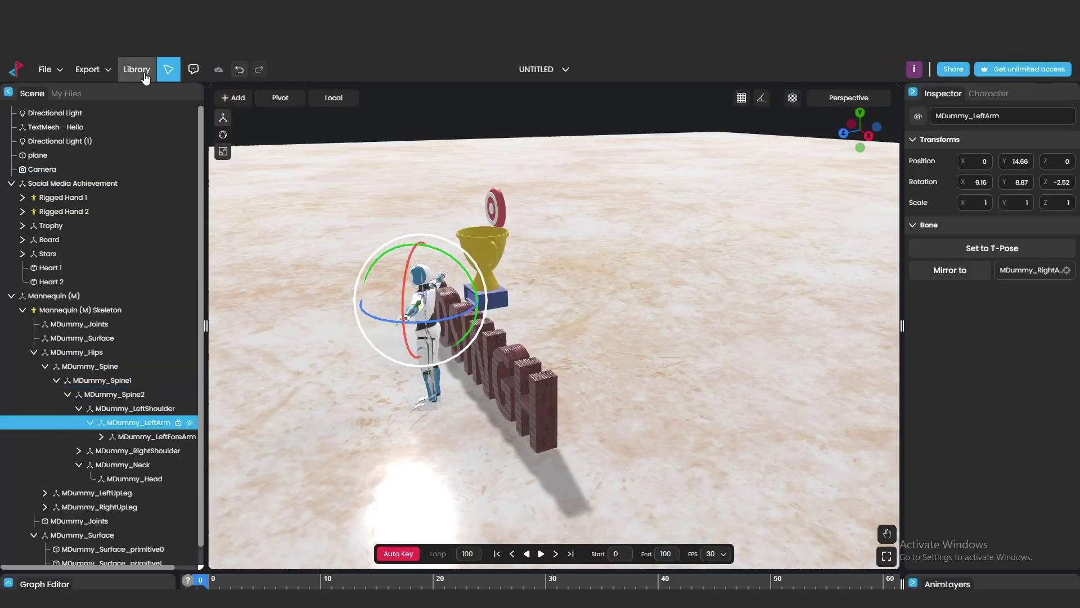
Step: Apply the Knight Idle animation from the library to the Mannequin (M) skeleton as a new layer
click(144, 70)
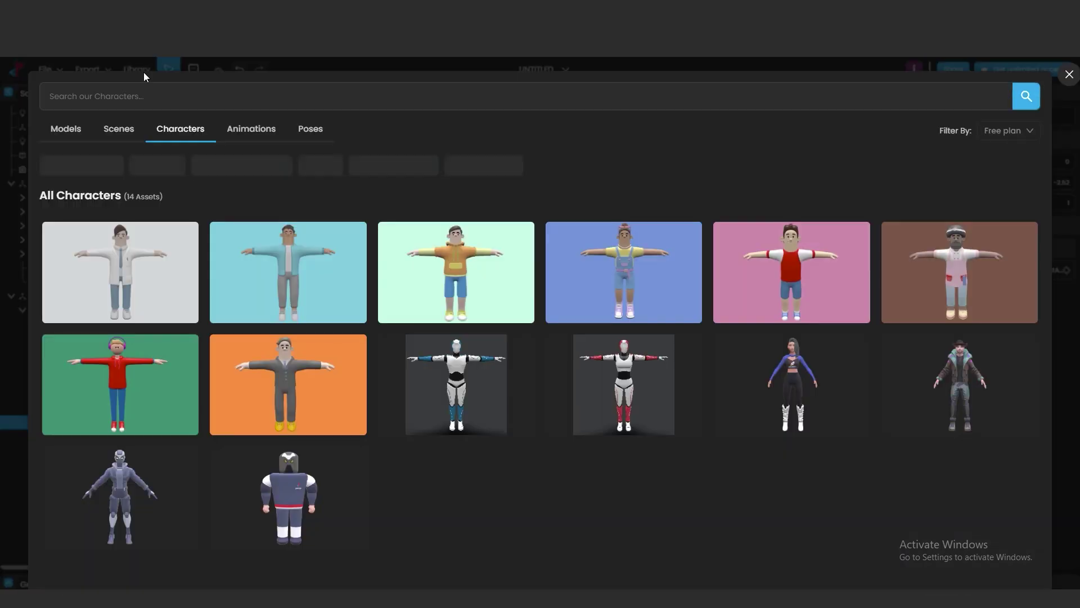
click(250, 130)
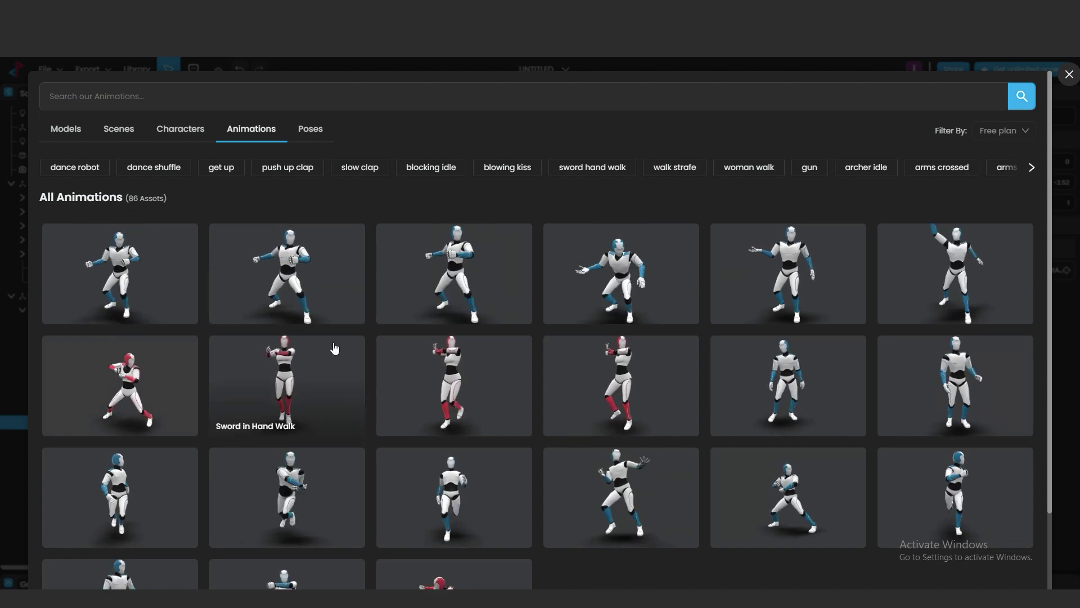
click(309, 292)
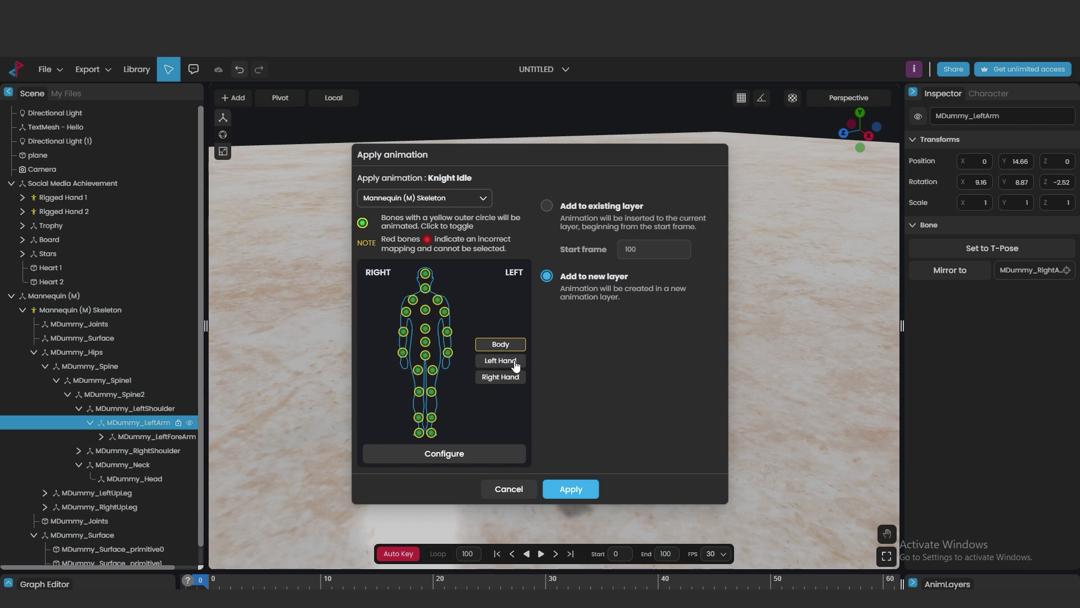
click(569, 489)
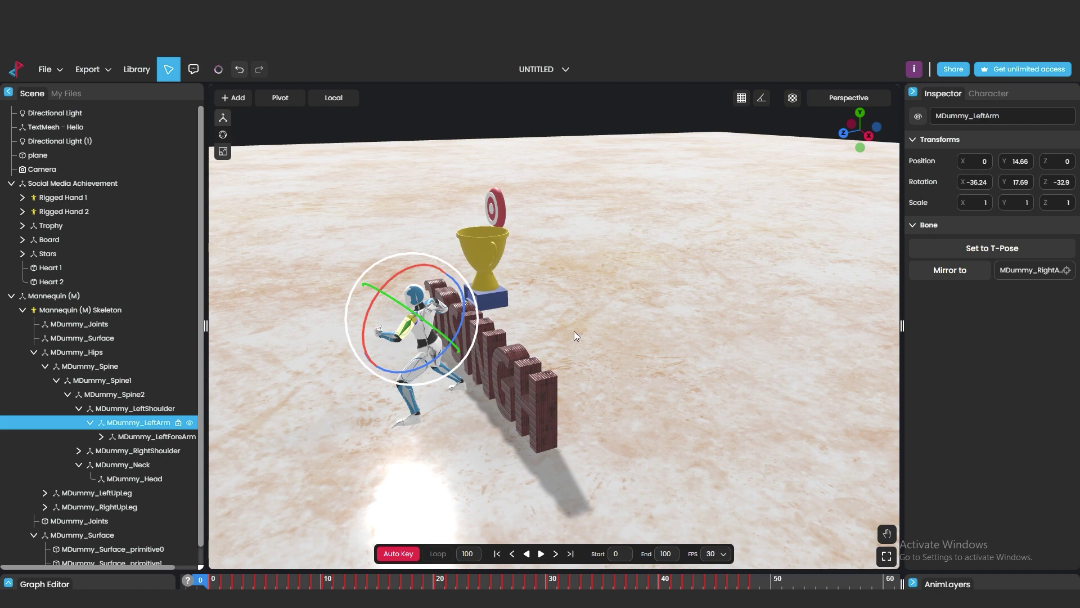
Step: Clear the bone selection and play the animation of the whole scene from a front view
key(1)
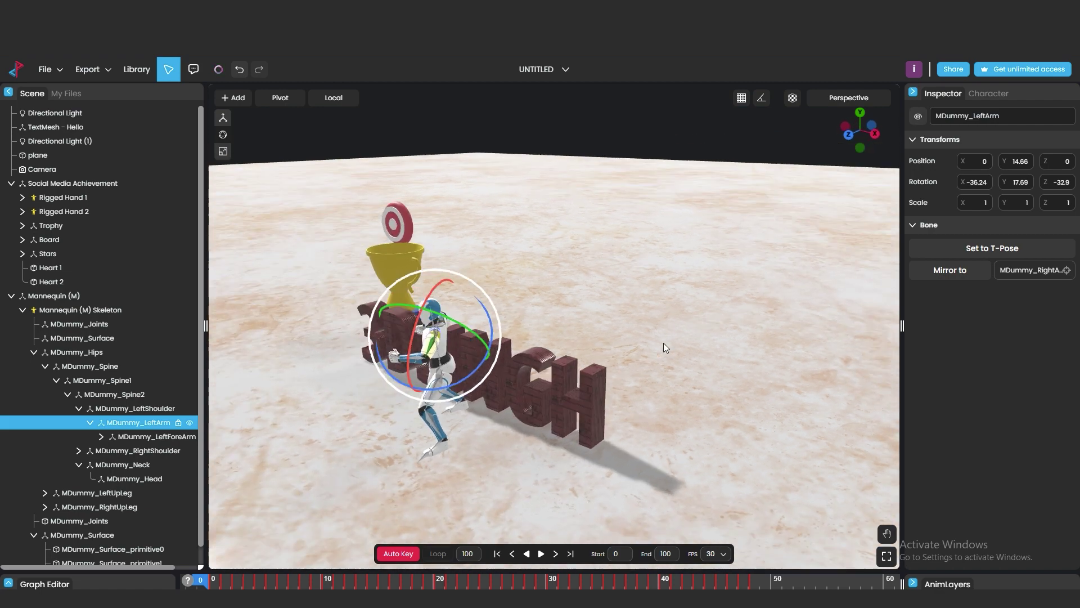
click(602, 224)
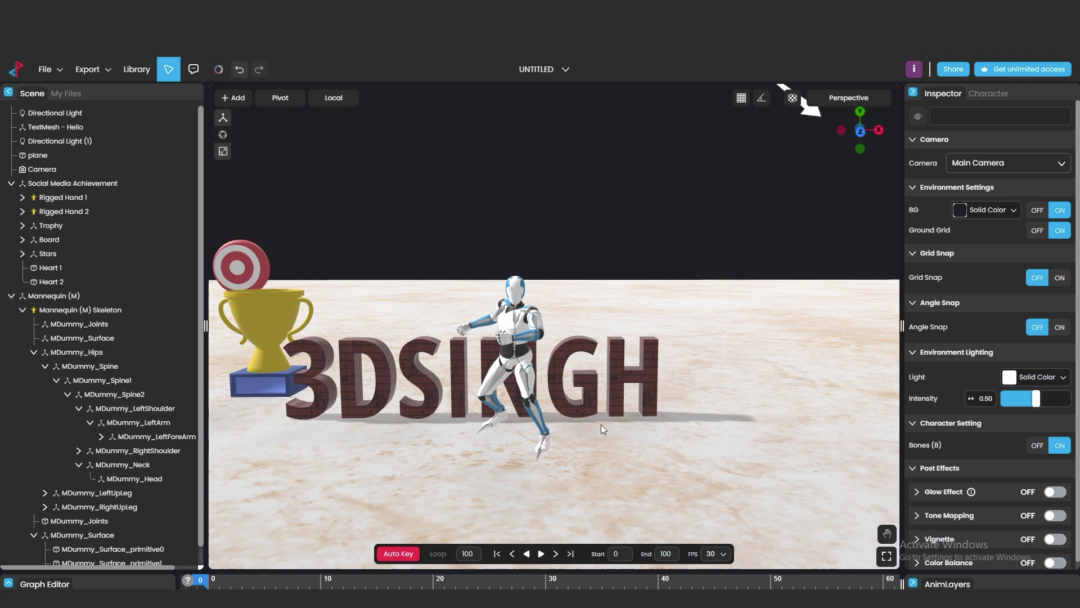
click(539, 555)
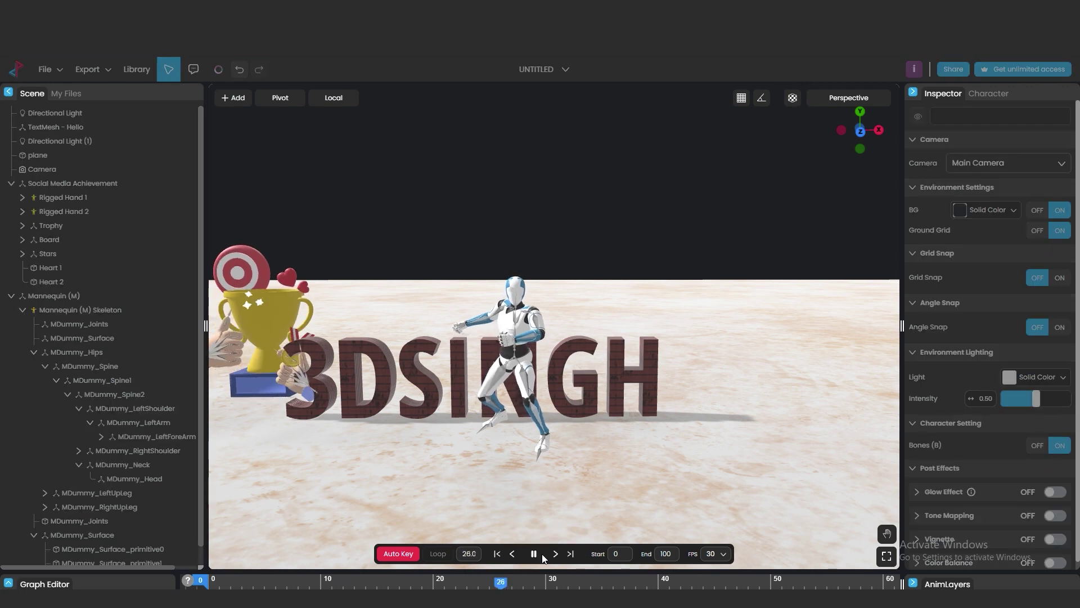
Step: Stop the playback, limit the animation range to frames 18 to 48 and play that range
click(534, 555)
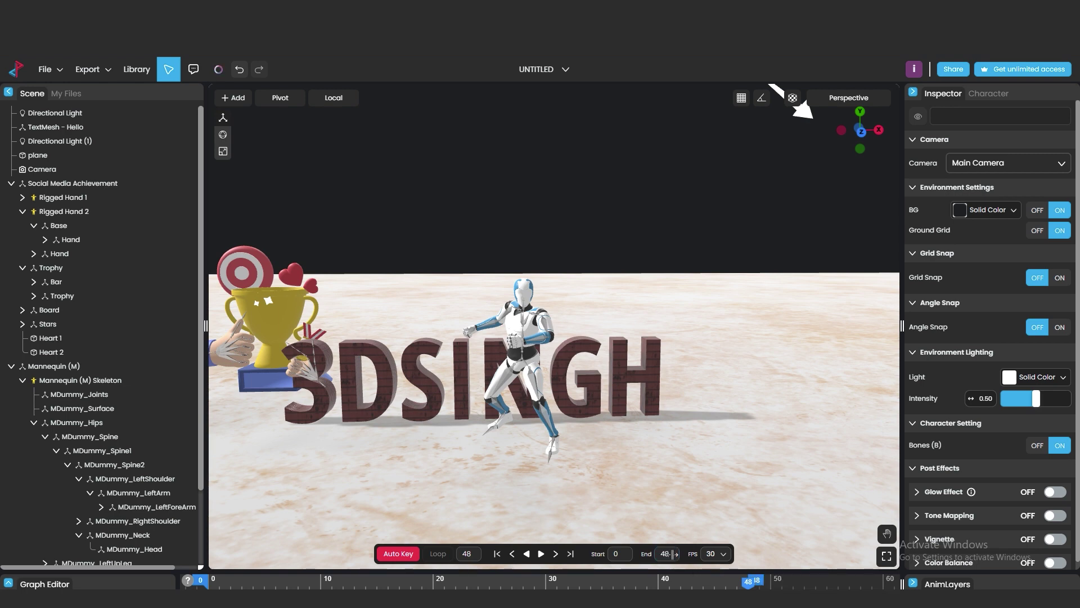
click(413, 579)
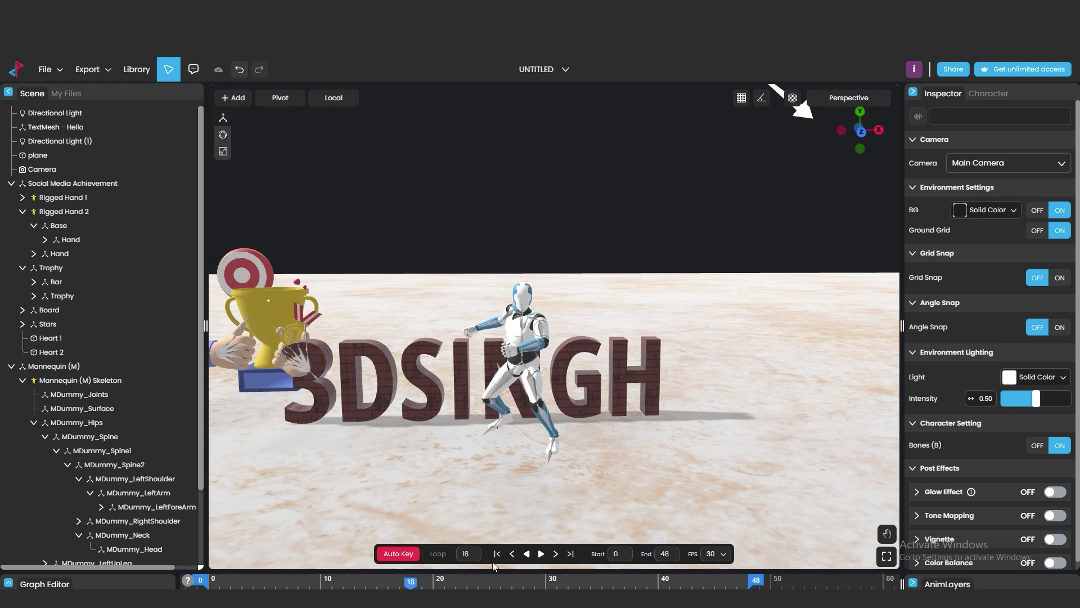
click(542, 554)
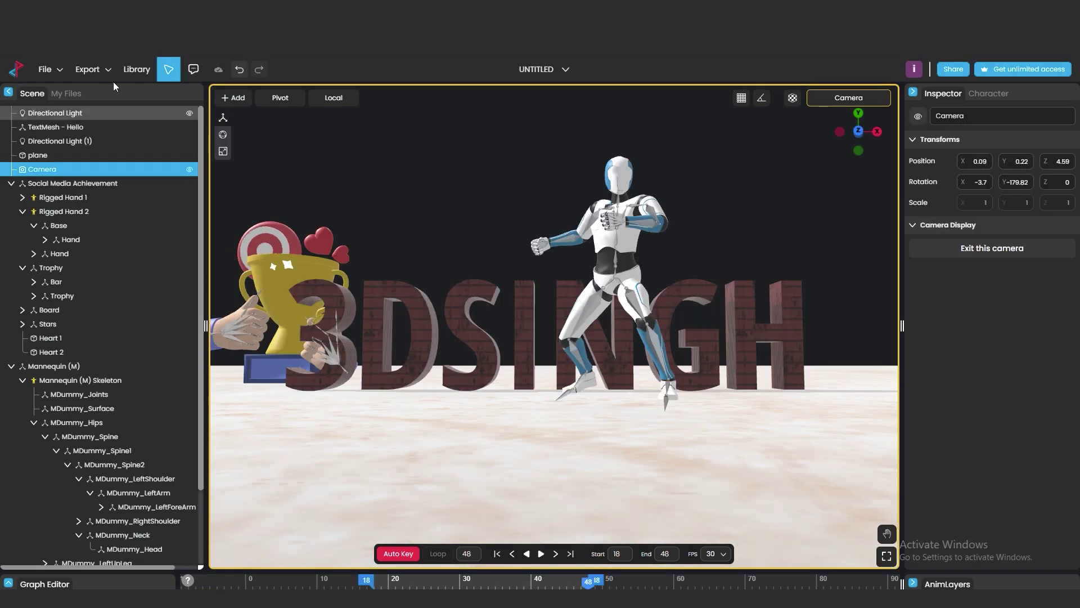
Step: Export the camera view as an MP4 video at a custom size of 1920 x 1080 px and save it as "SAMPLE TEST"
click(94, 75)
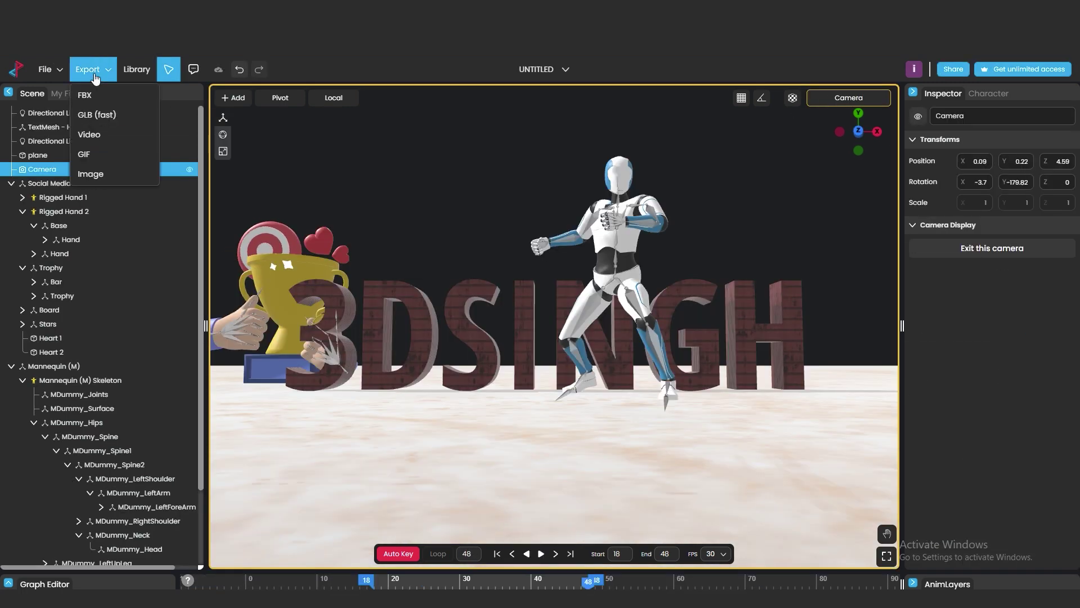
click(97, 138)
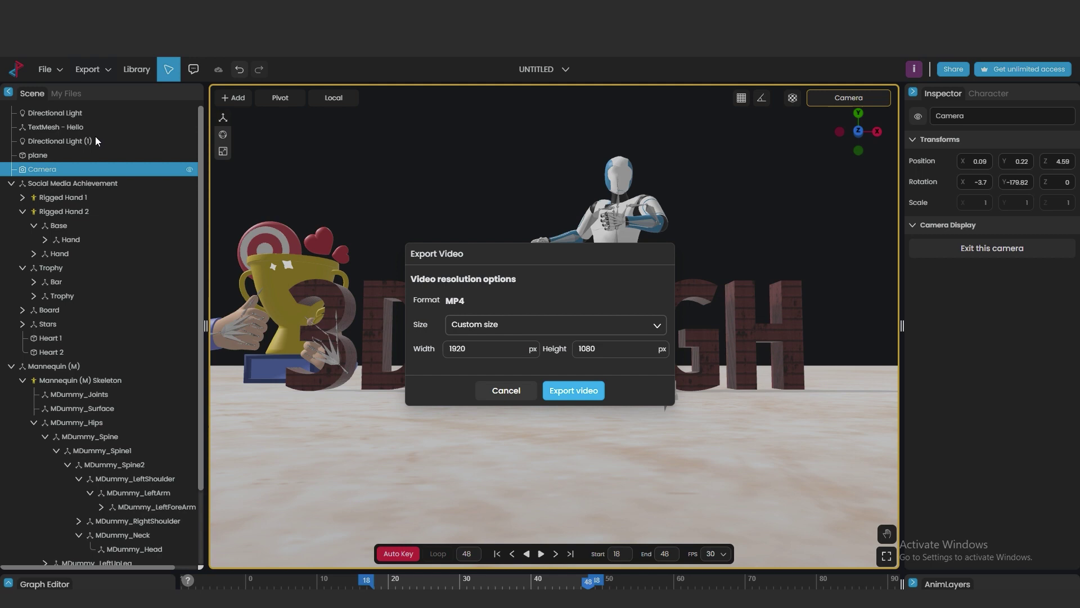
click(570, 392)
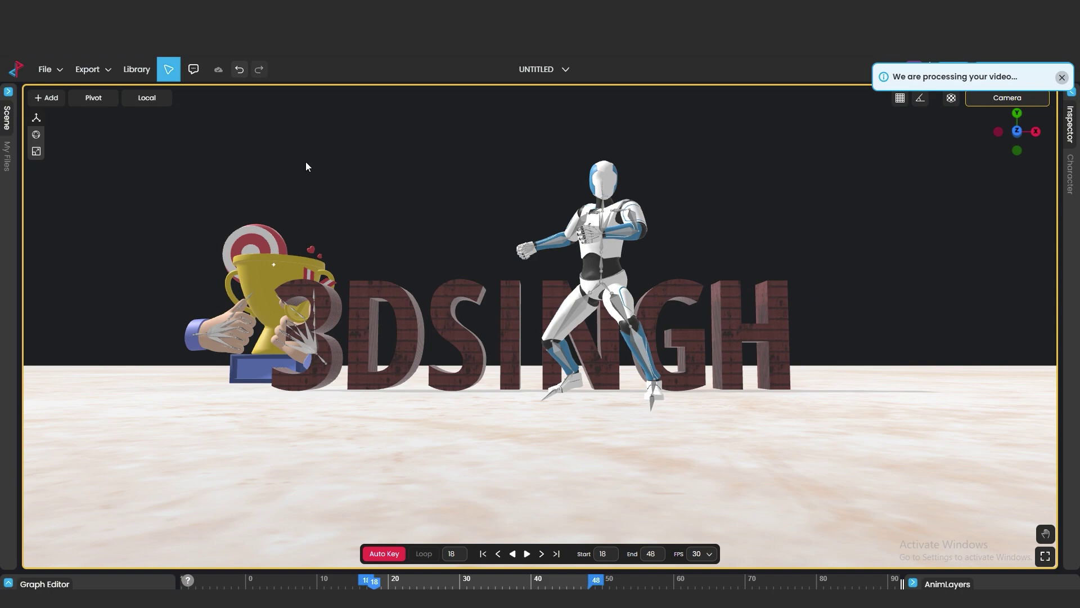
click(527, 554)
click(527, 554)
text(S)
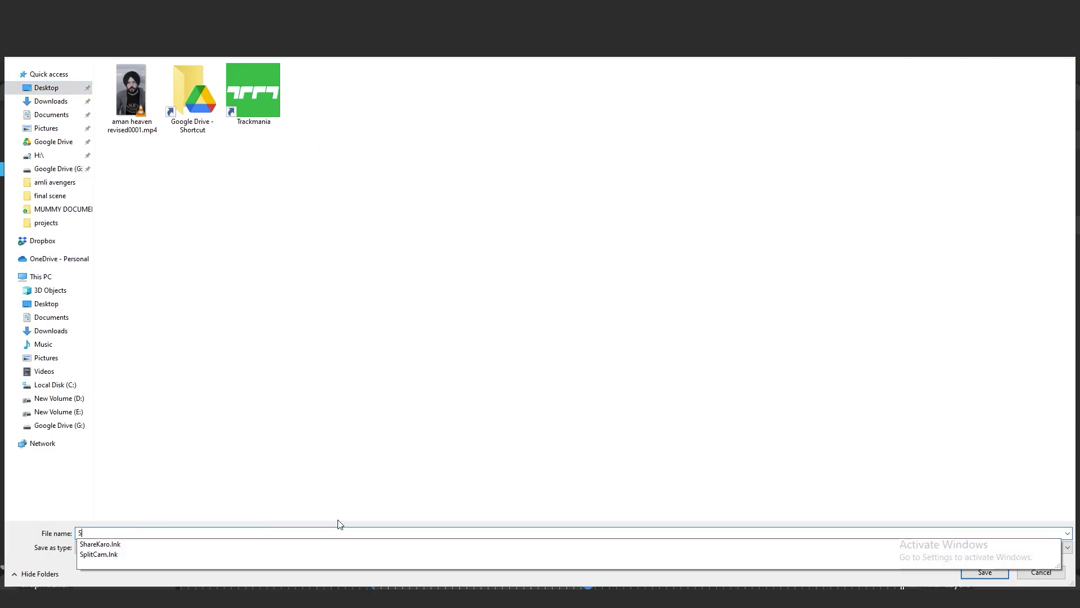
text(AMPLE TEST)
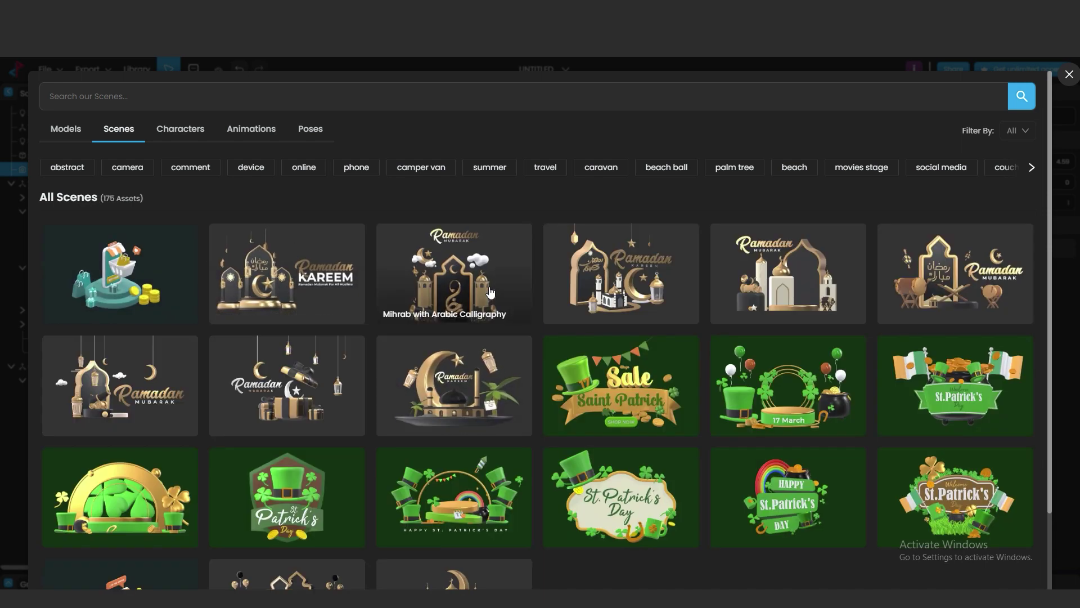
Step: Browse the asset library's ready-made scenes and its full range of models
scroll(490, 292, down, 5)
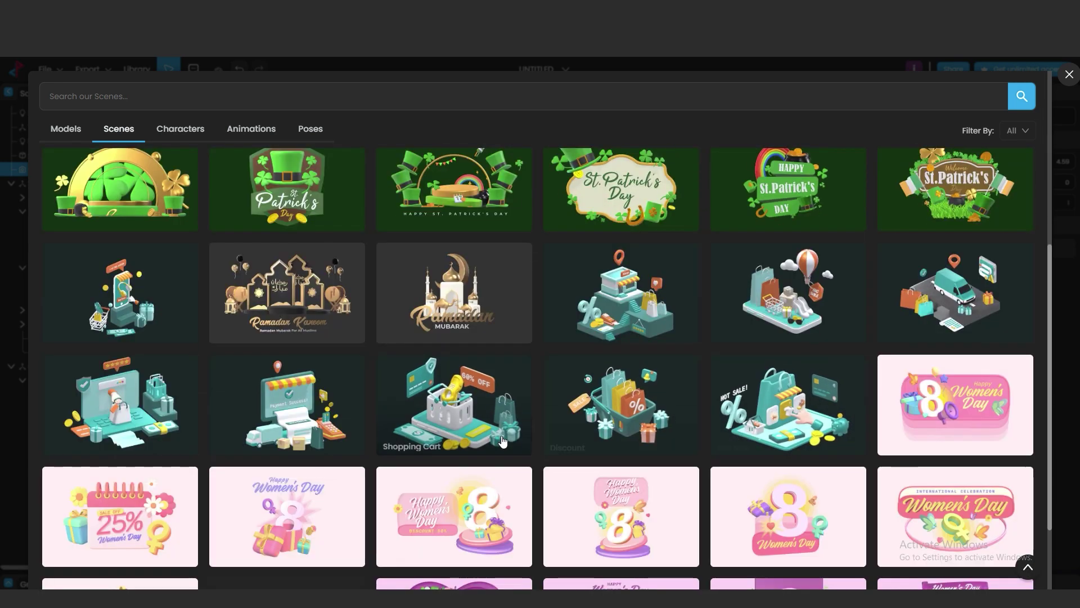
scroll(564, 521, up, 5)
click(68, 130)
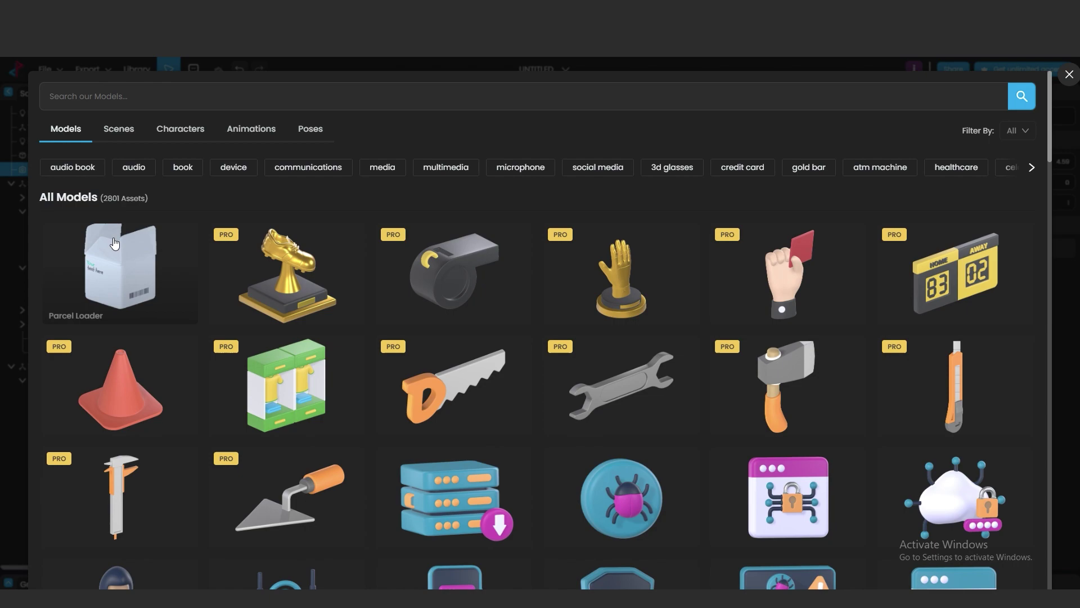
scroll(892, 386, down, 10)
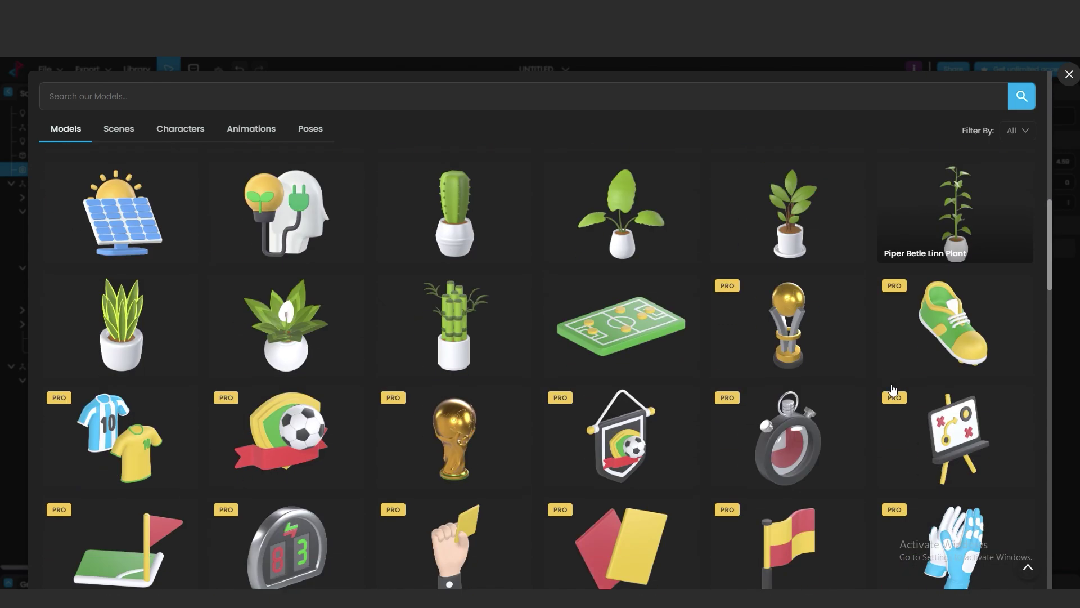
scroll(891, 388, down, 12)
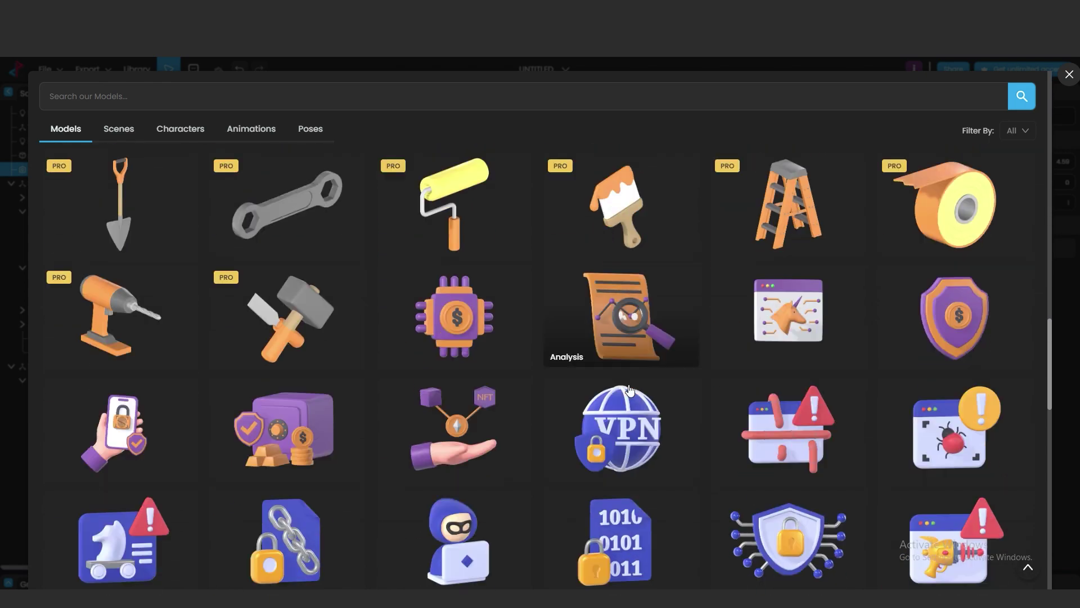
scroll(629, 389, down, 10)
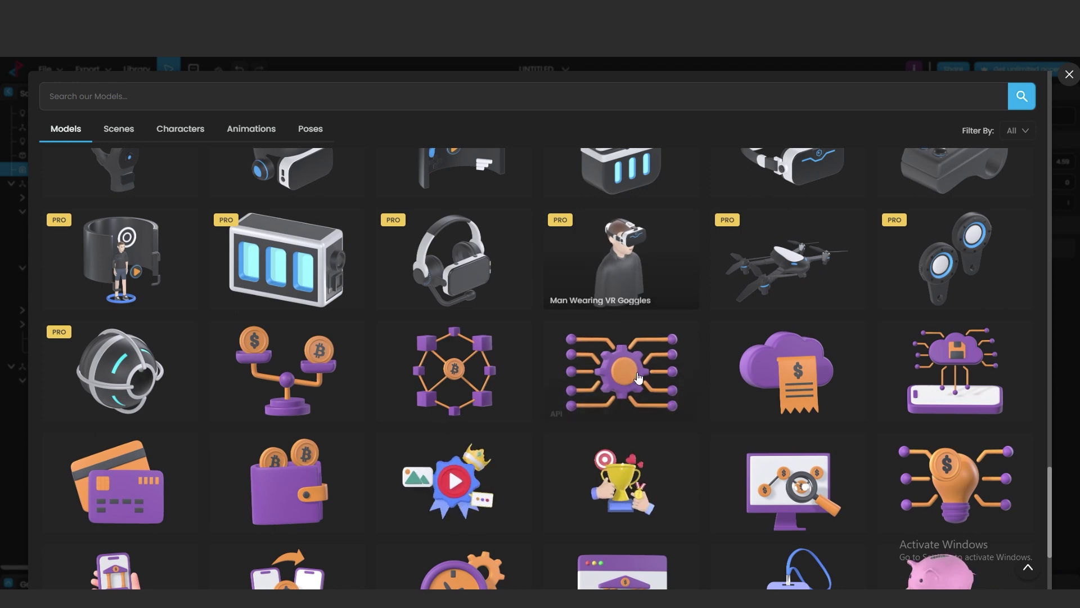
scroll(637, 378, down, 5)
scroll(629, 355, down, 5)
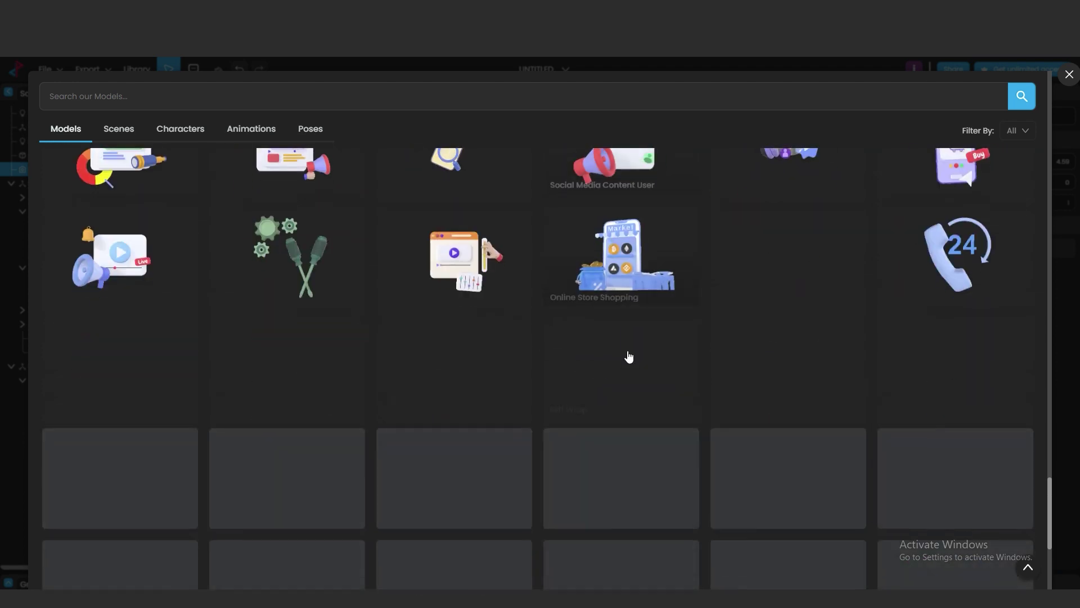
scroll(629, 357, up, 3)
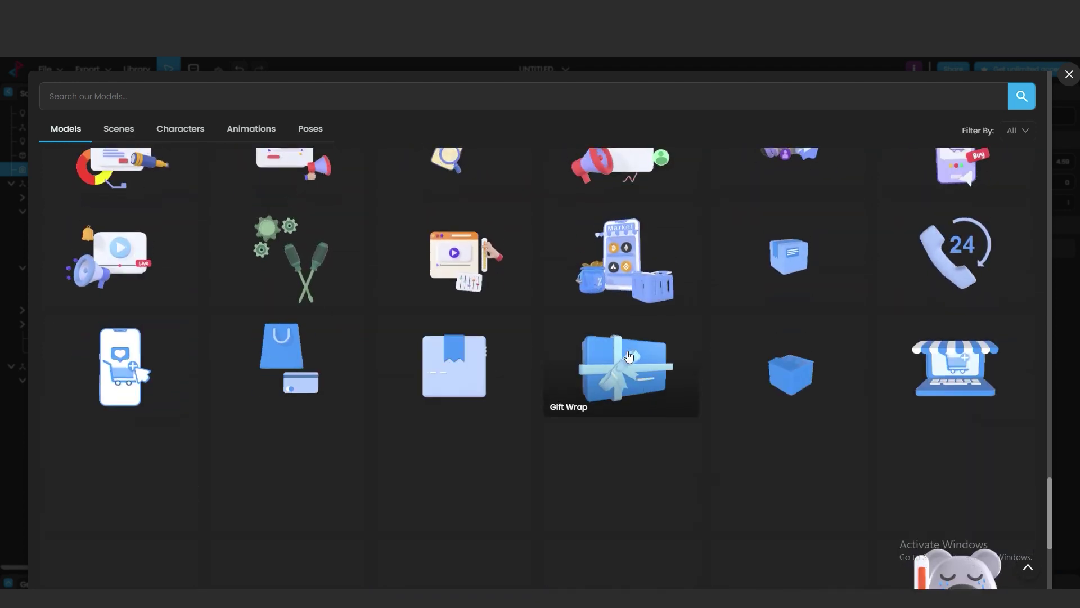
Step: Look back through the library's models, from the last loaded items up to the start of the All Models list
scroll(681, 320, up, 1)
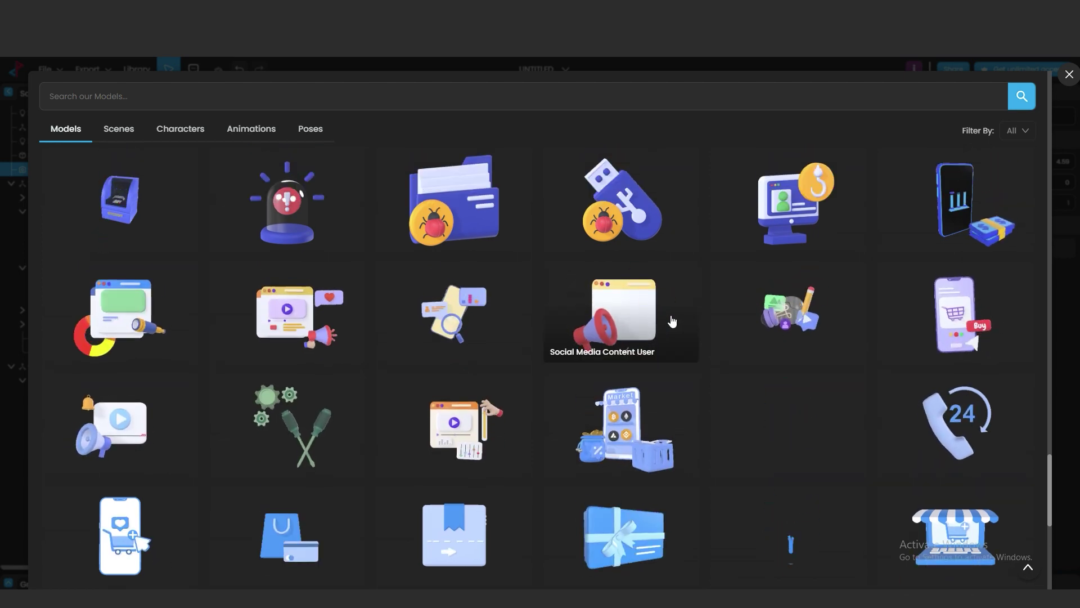
scroll(664, 349, up, 6)
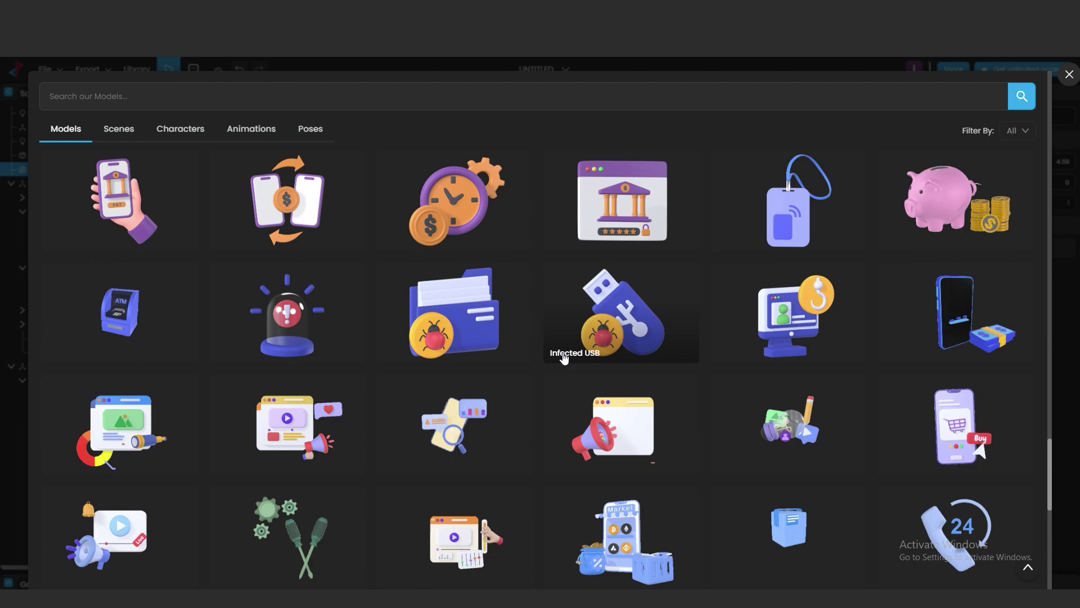
scroll(681, 386, up, 10)
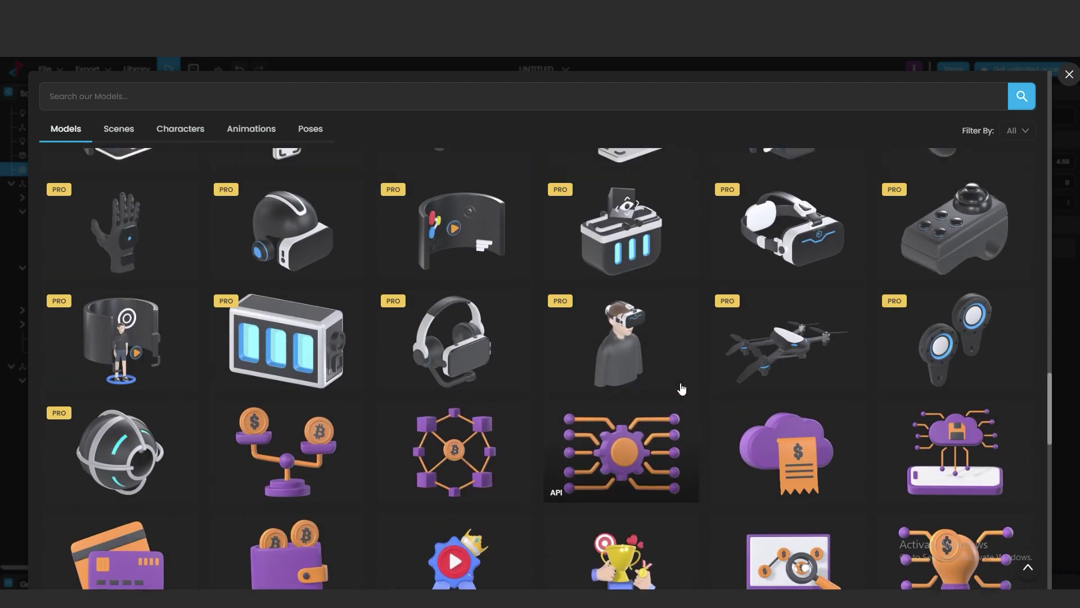
scroll(483, 301, up, 18)
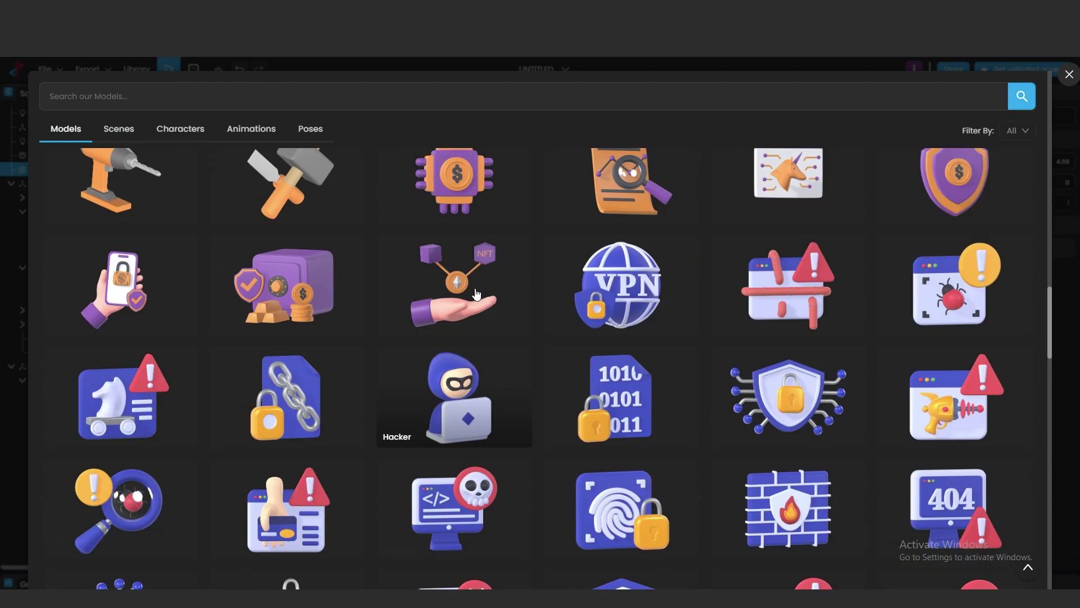
scroll(439, 298, up, 11)
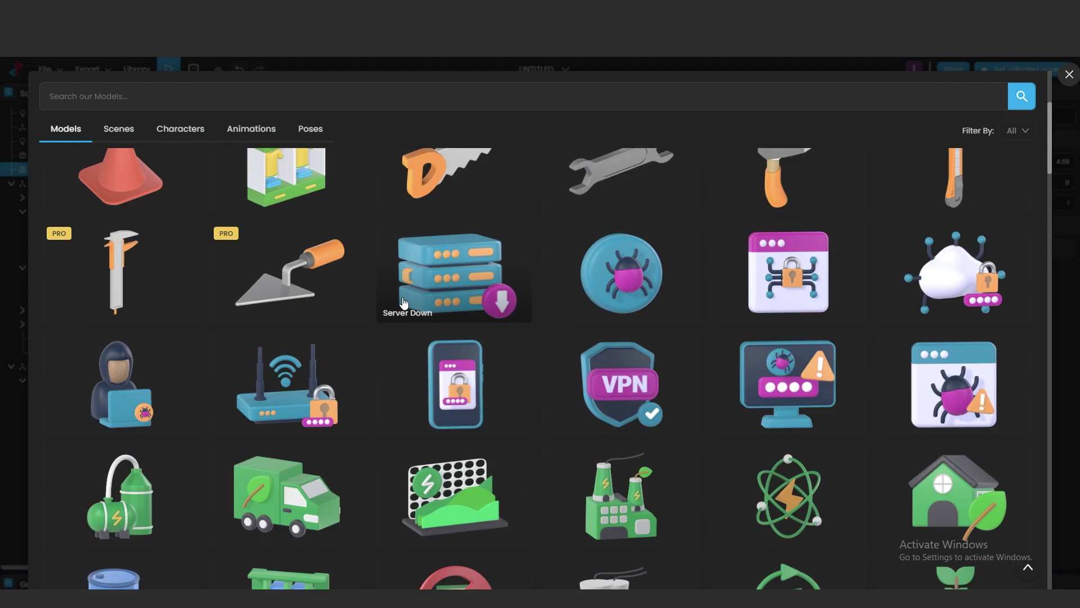
scroll(402, 311, up, 4)
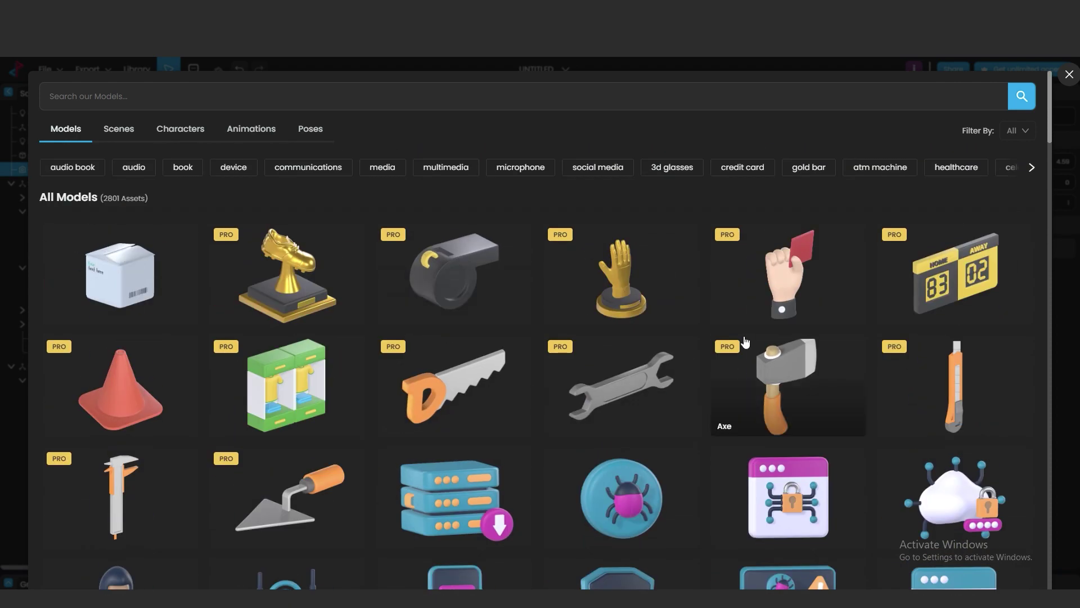